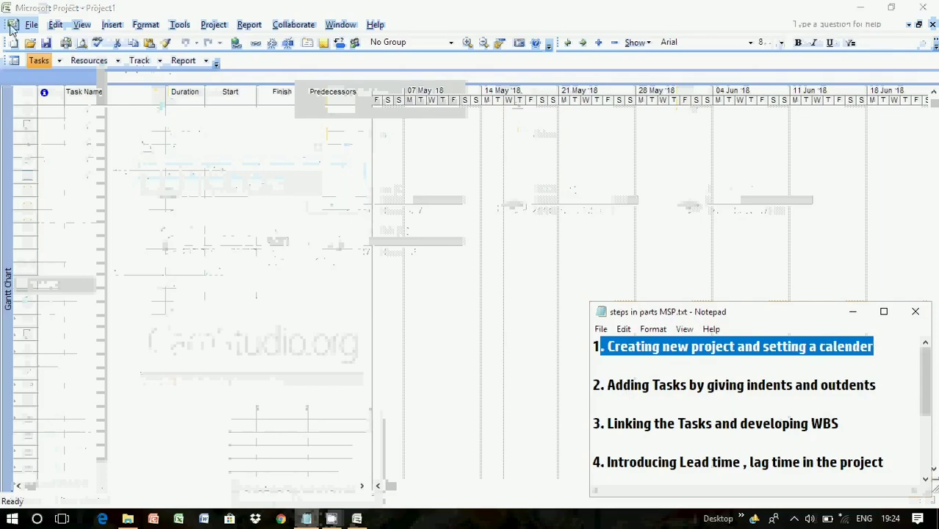
# Step: Create a new blank project
pyautogui.click(32, 30)
pyautogui.click(32, 28)
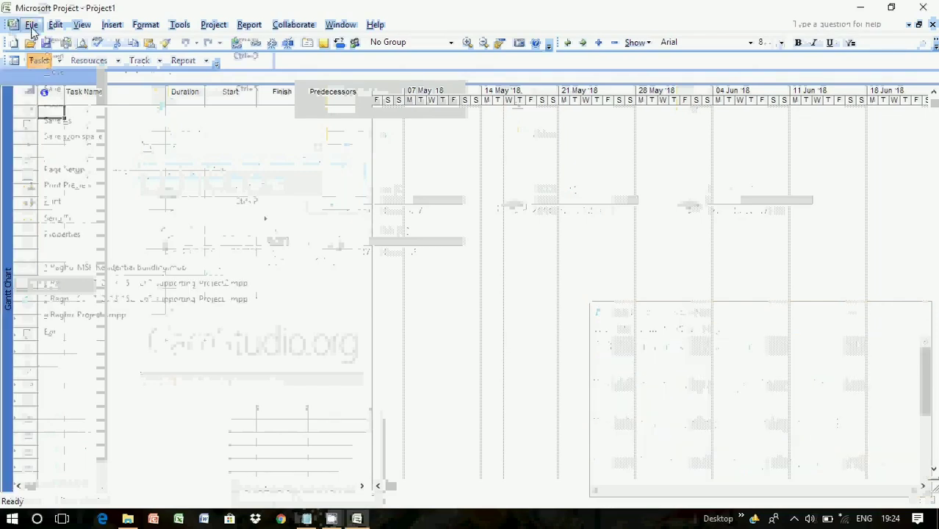
pyautogui.click(38, 41)
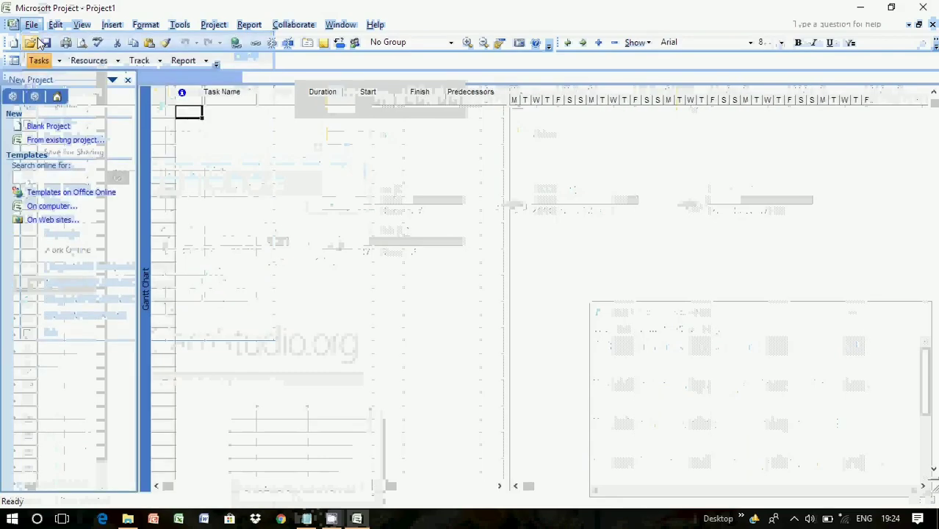
pyautogui.click(32, 130)
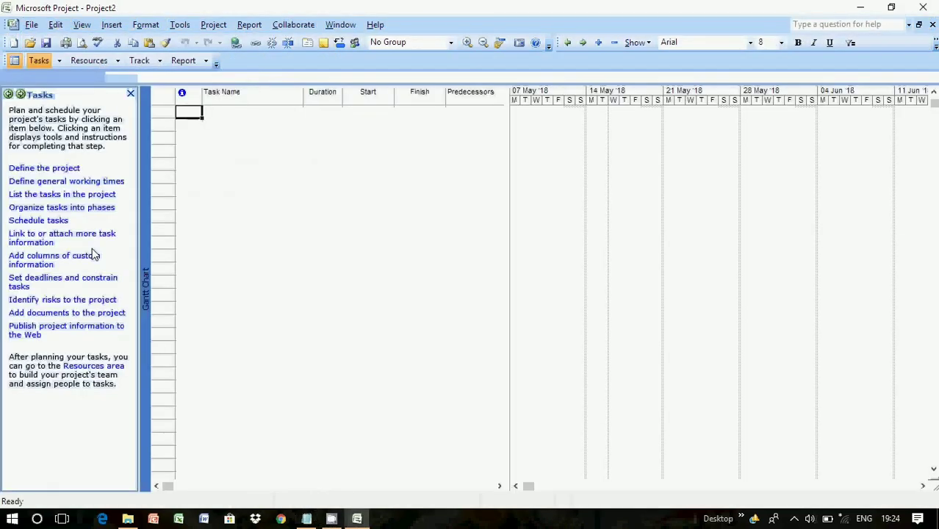
# Step: Define the project with an estimated start date of 28-05-2018 and no Project Server collaboration, and save the definition
pyautogui.click(14, 61)
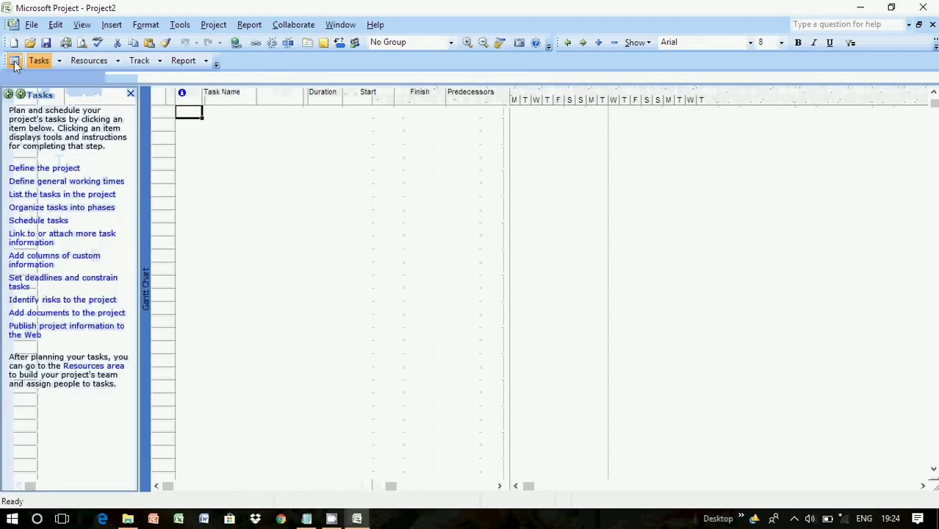
pyautogui.click(38, 171)
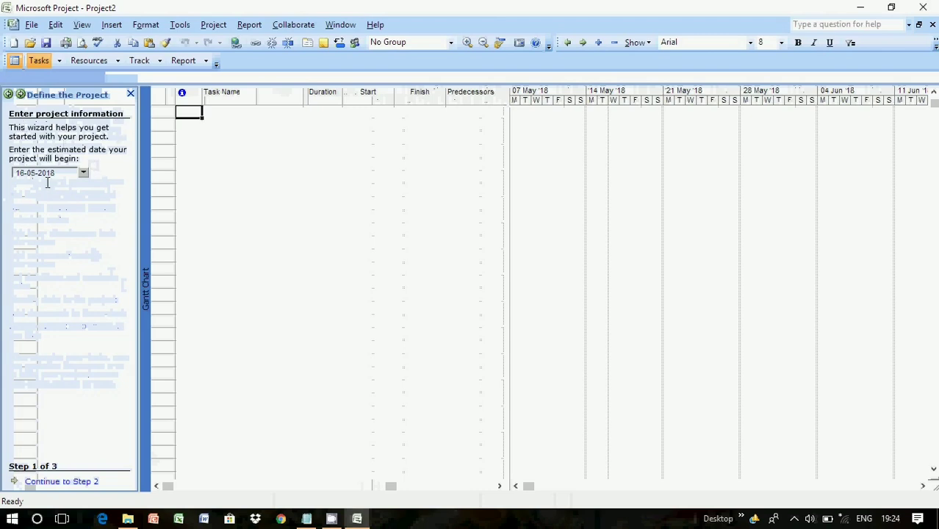
pyautogui.click(83, 173)
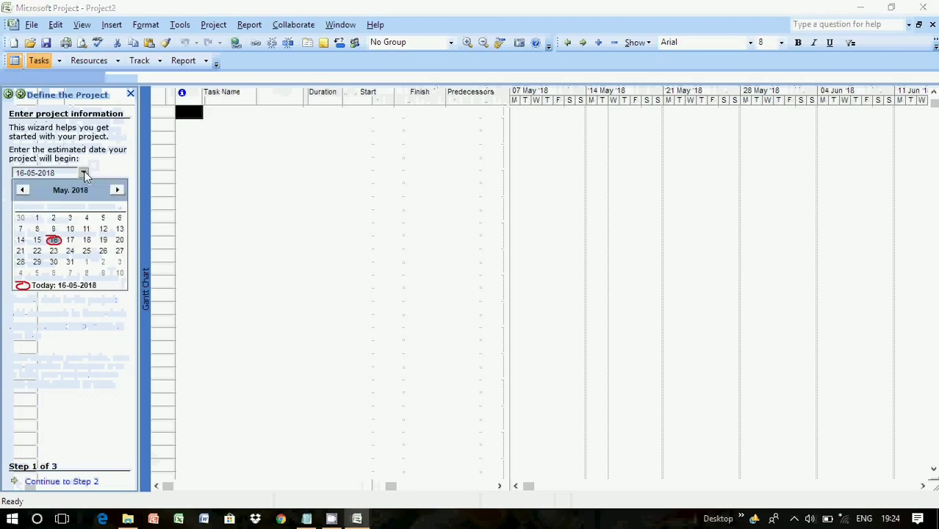
pyautogui.click(21, 262)
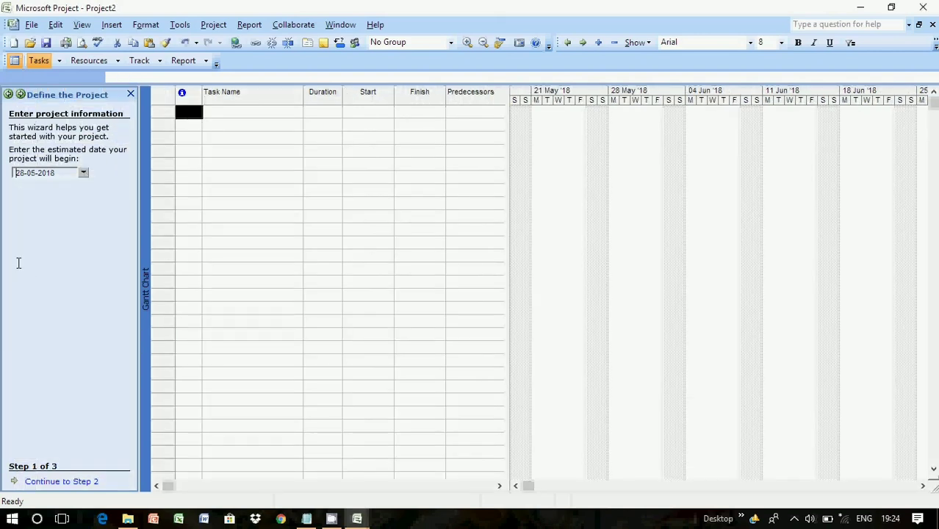
pyautogui.click(51, 482)
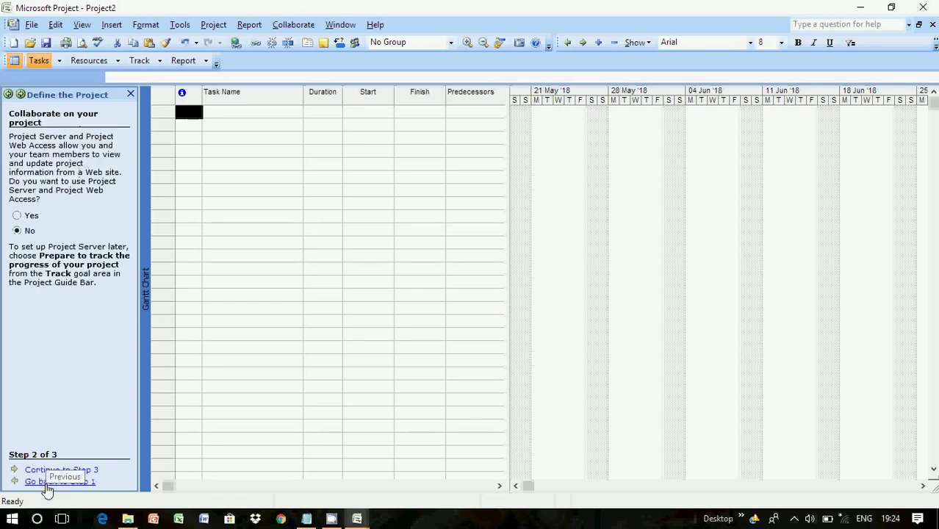
pyautogui.click(52, 473)
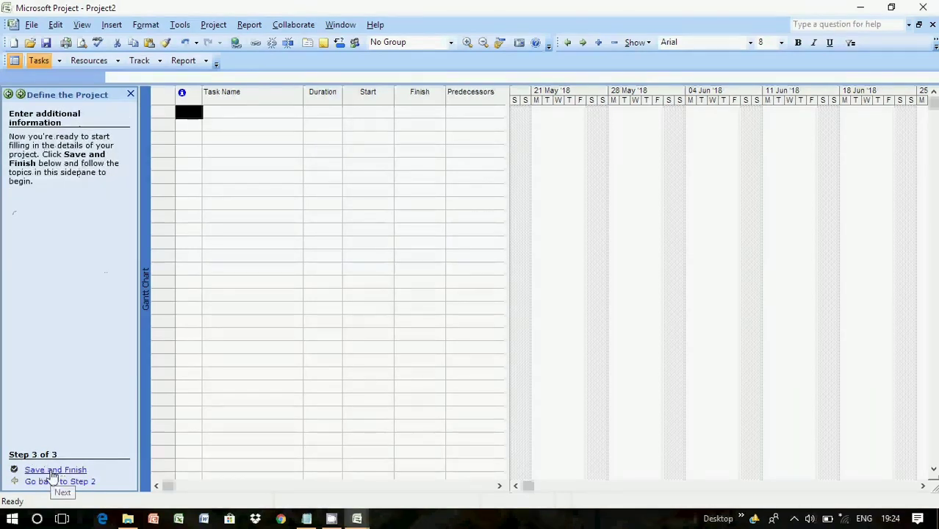
pyautogui.click(51, 473)
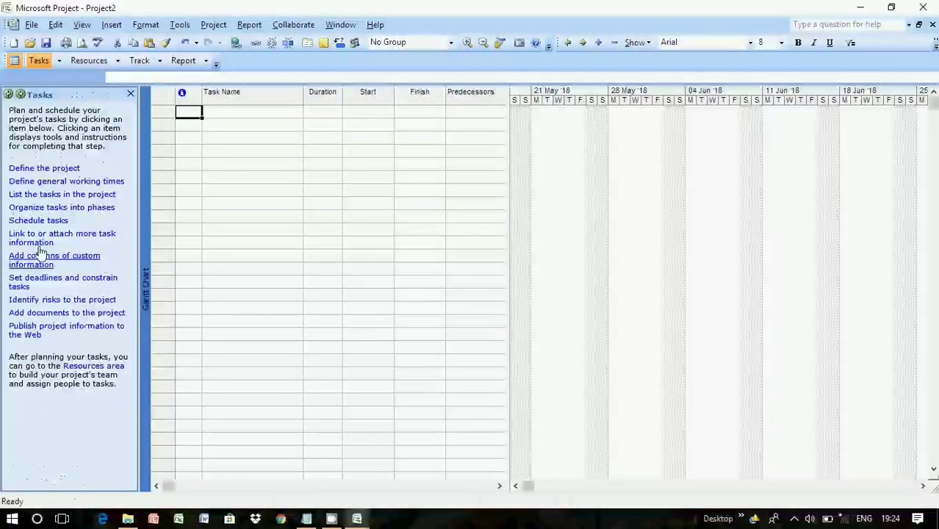
# Step: Start defining general working times from the Standard calendar template, keeping the previewed work week, up to the holidays stage
pyautogui.click(35, 183)
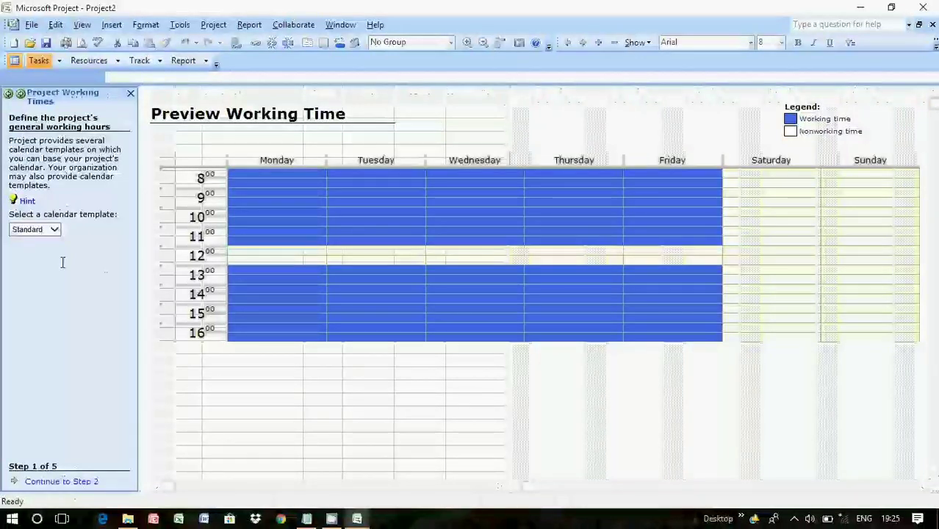
pyautogui.click(51, 234)
pyautogui.click(53, 234)
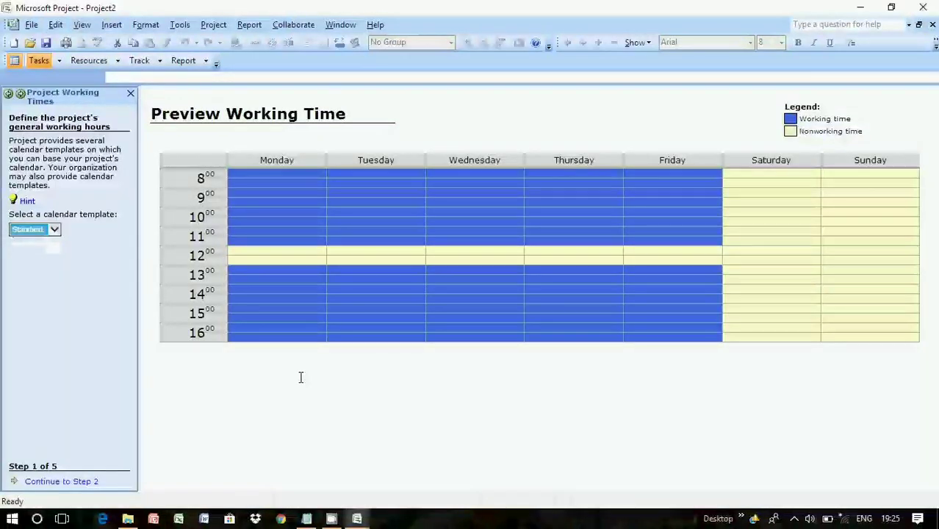
pyautogui.click(41, 482)
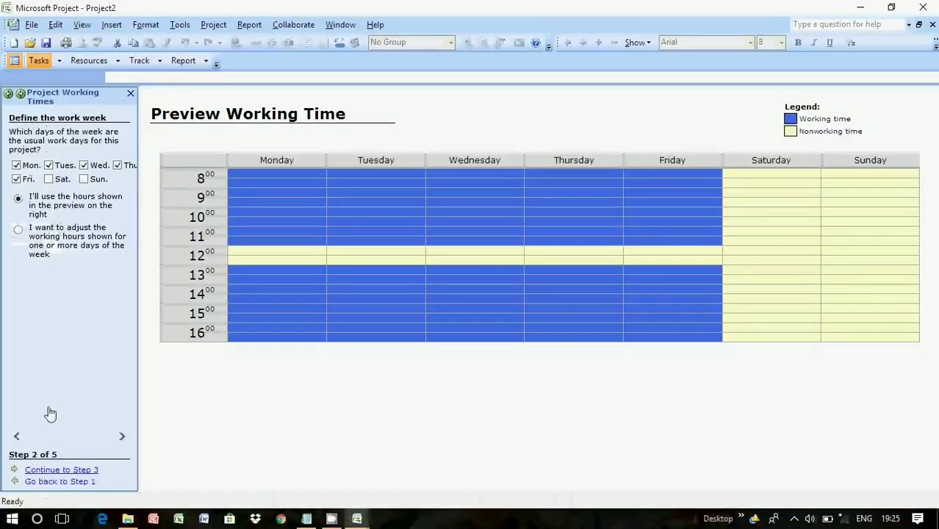
pyautogui.click(68, 470)
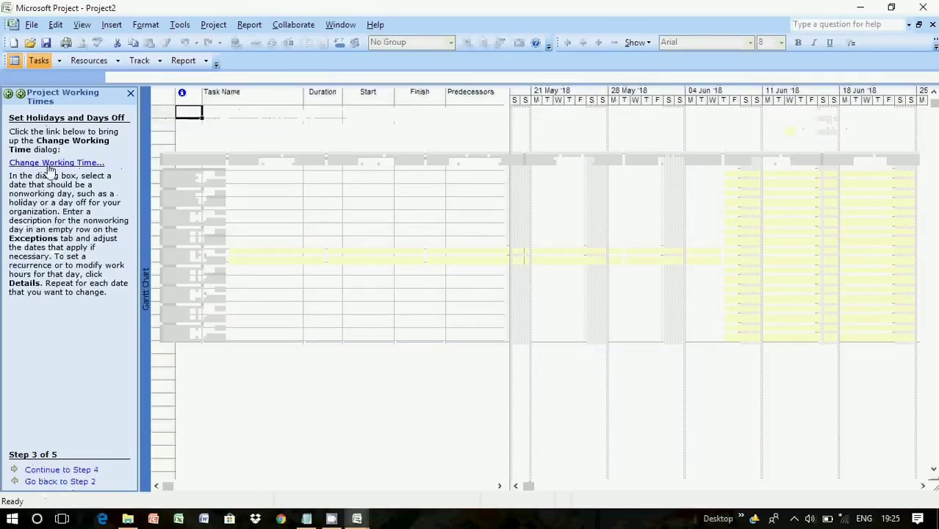
# Step: Open the details of the Standard calendar's default work week and give Saturday specific working times
pyautogui.click(49, 165)
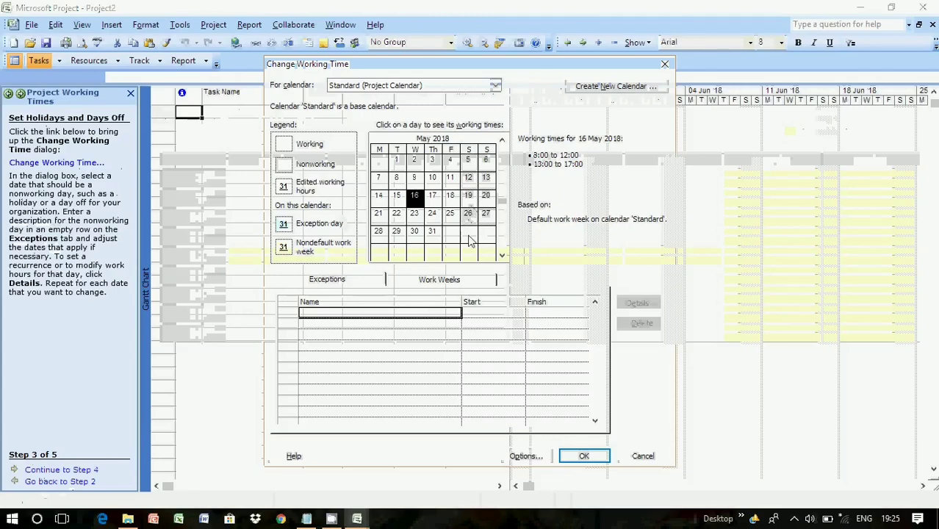
pyautogui.click(476, 281)
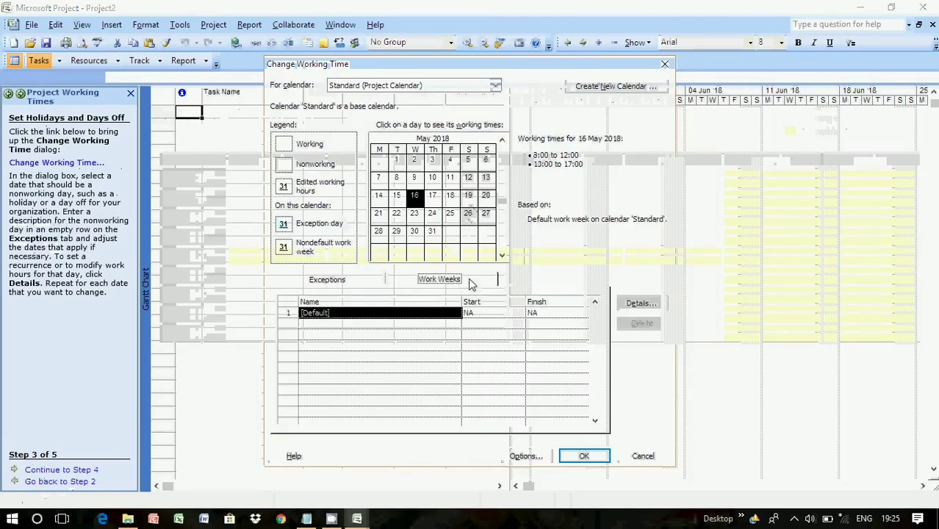
pyautogui.doubleClick(423, 316)
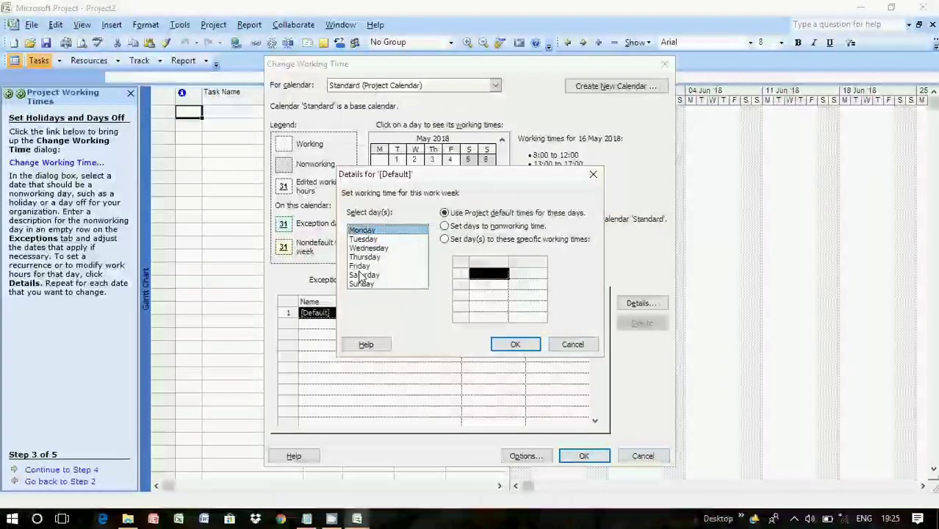
pyautogui.click(363, 274)
pyautogui.click(449, 241)
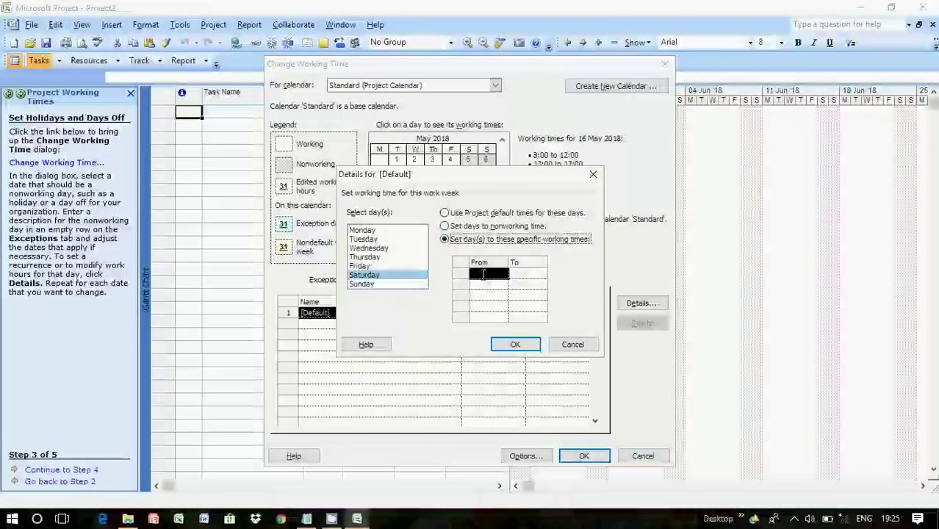
# Step: Try to set Saturday's working hours from 8:00 to 12:00, apply the calendar changes, and check the work week preview
pyautogui.click(492, 276)
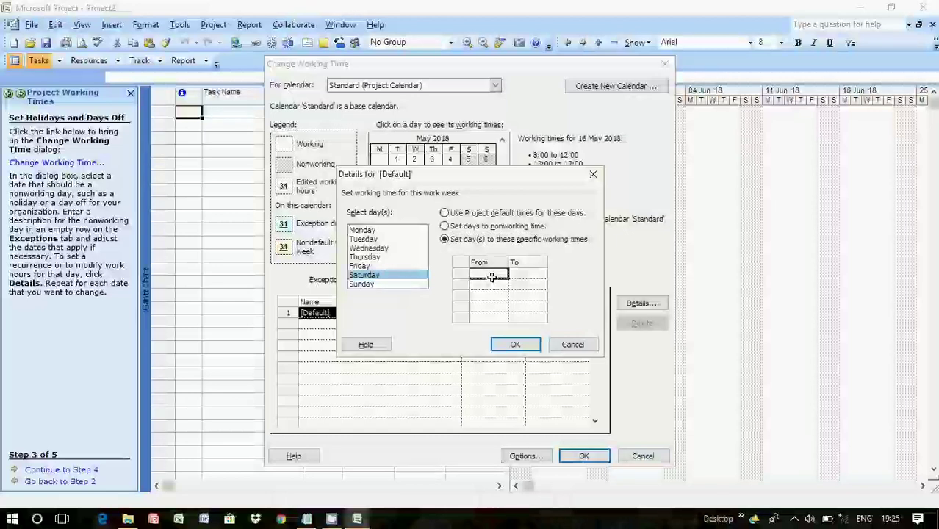
pyautogui.write('8')
pyautogui.press('Tab')
pyautogui.write('9')
pyautogui.press('Tab')
pyautogui.click(527, 273)
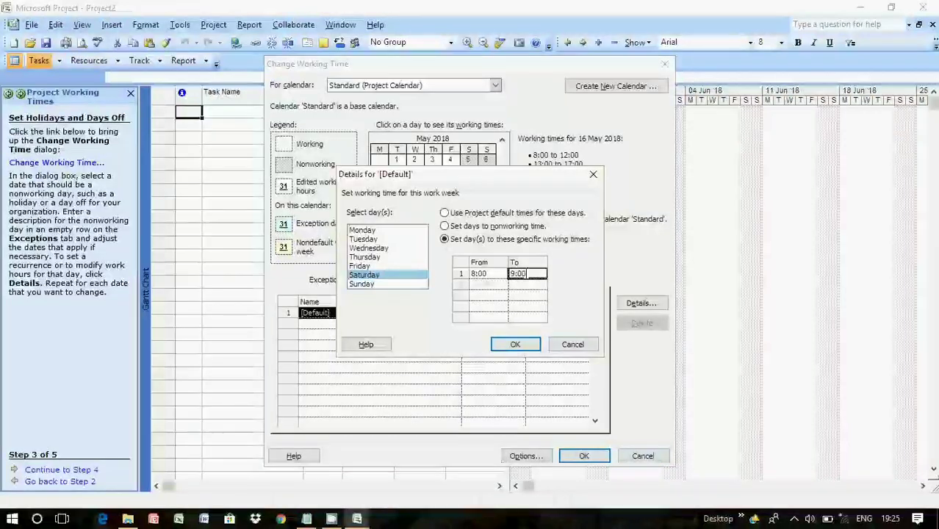
pyautogui.write('12')
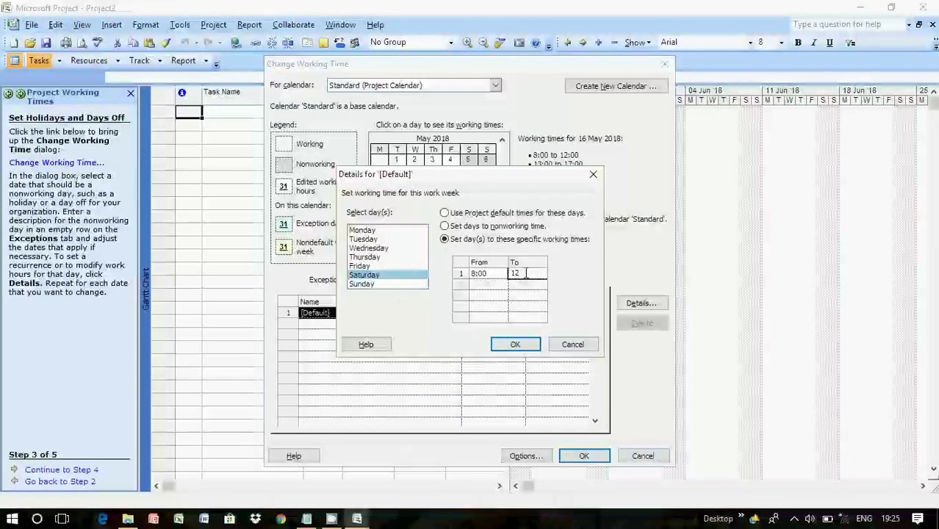
pyautogui.click(507, 345)
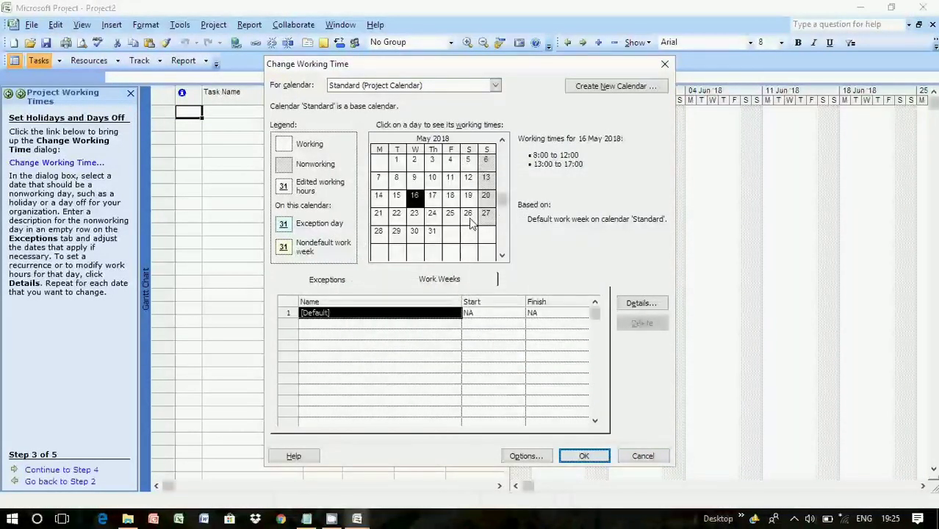
pyautogui.click(586, 455)
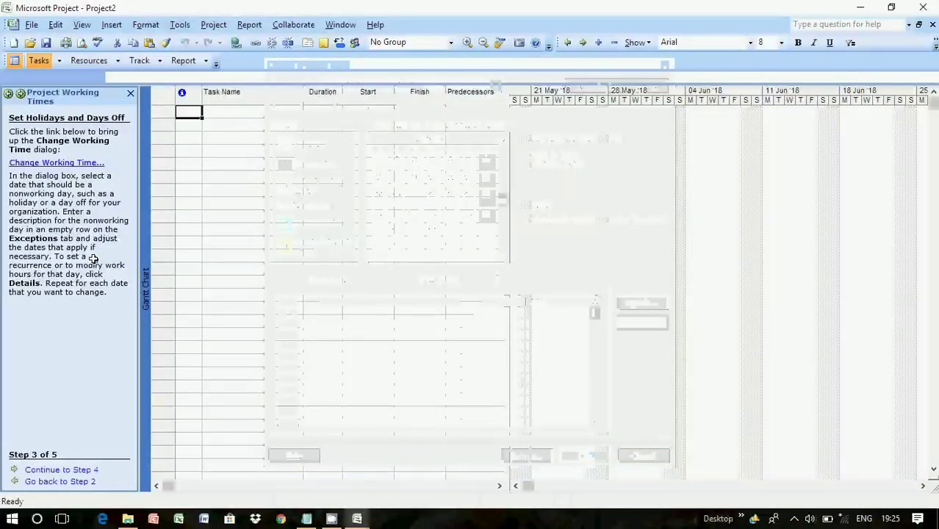
pyautogui.click(60, 482)
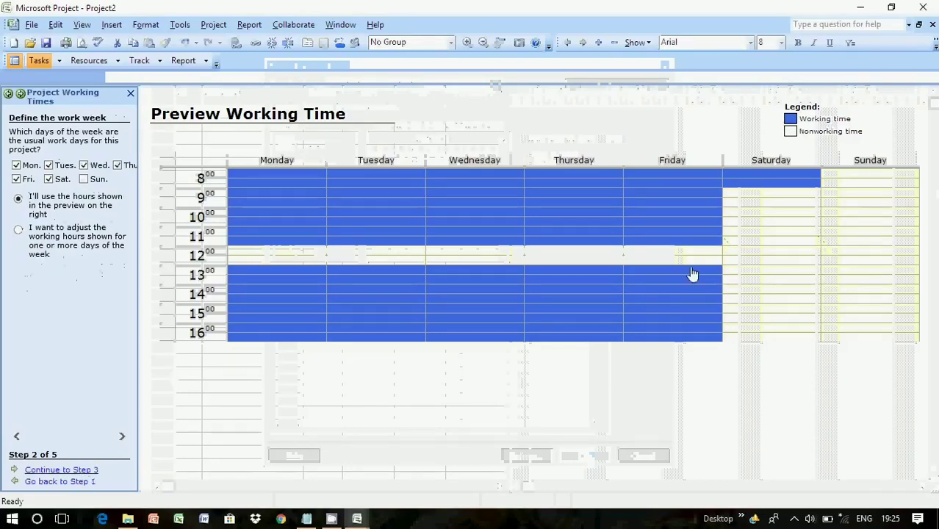
# Step: Set Saturday's end time to 12:00 in the default work week of the Standard calendar and apply the change
pyautogui.click(66, 470)
pyautogui.click(46, 164)
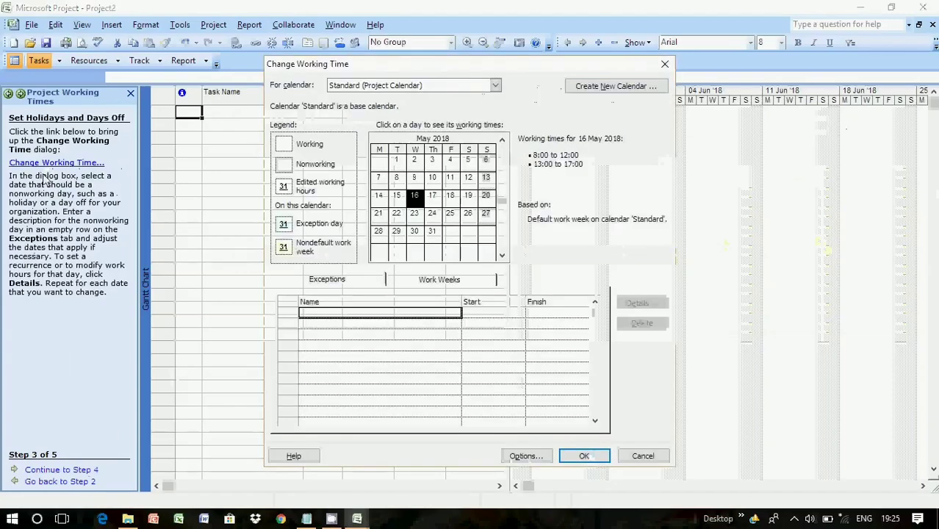
pyautogui.click(435, 282)
pyautogui.doubleClick(418, 314)
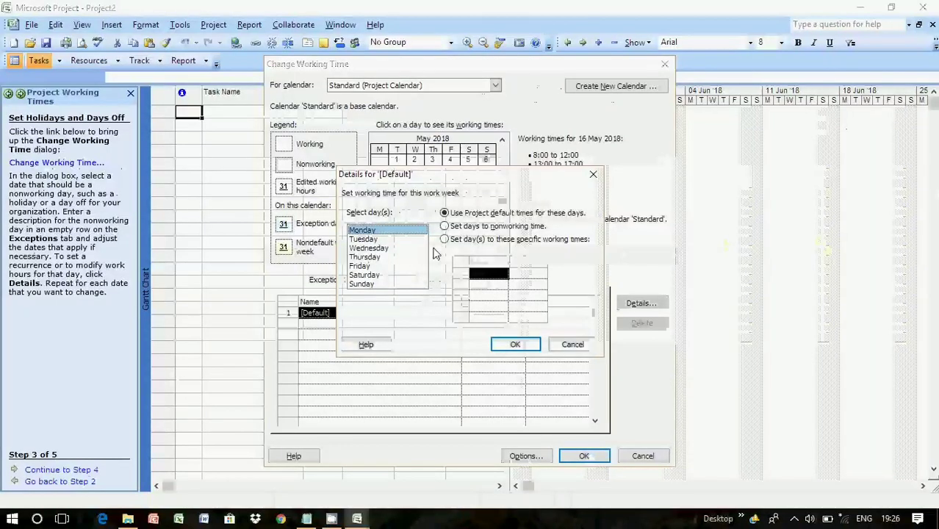
pyautogui.click(365, 275)
pyautogui.click(445, 239)
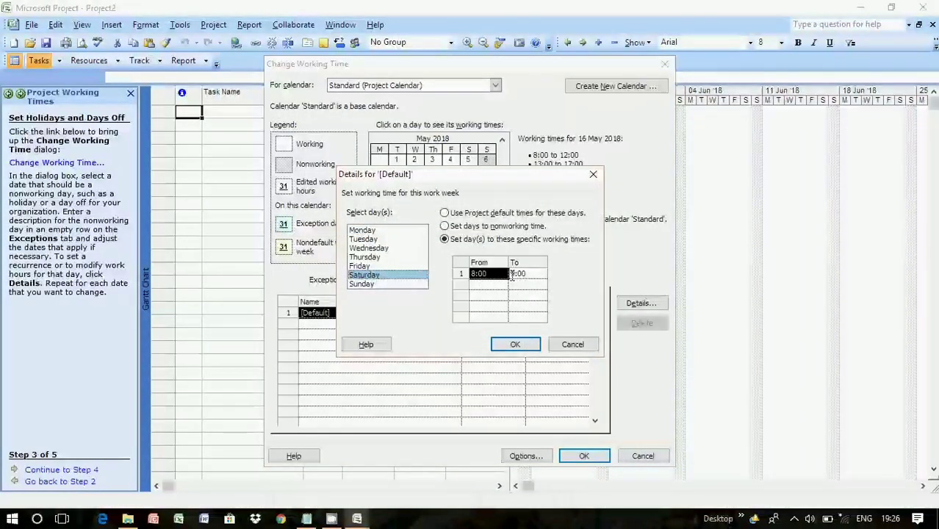
pyautogui.click(541, 273)
pyautogui.click(490, 282)
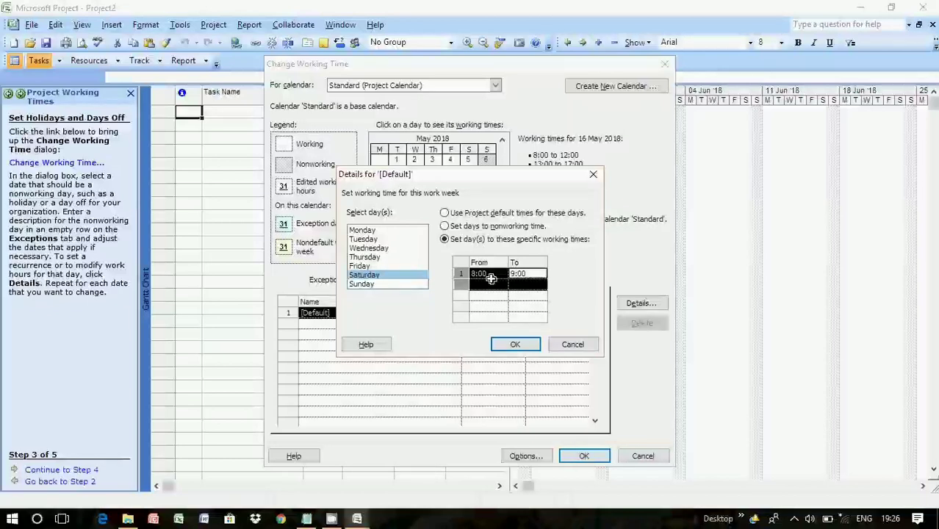
pyautogui.click(523, 274)
pyautogui.write('12')
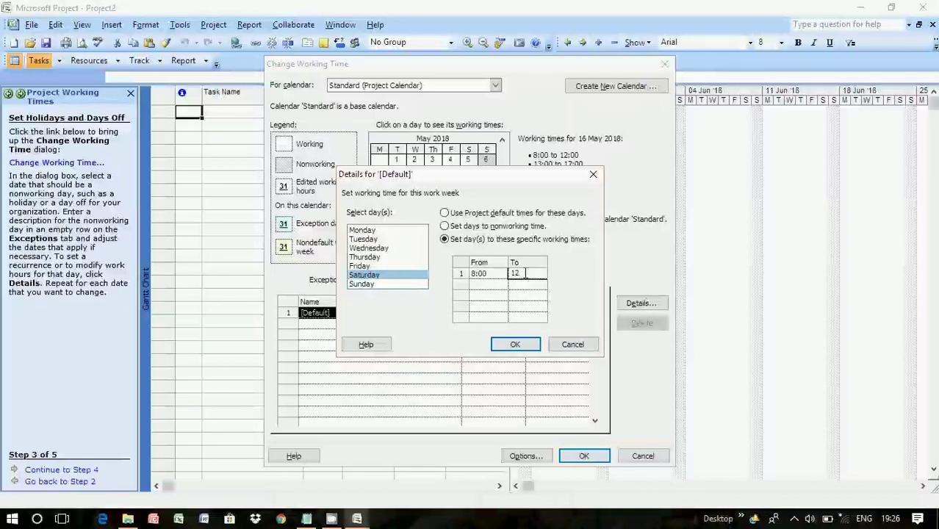
pyautogui.press('Return')
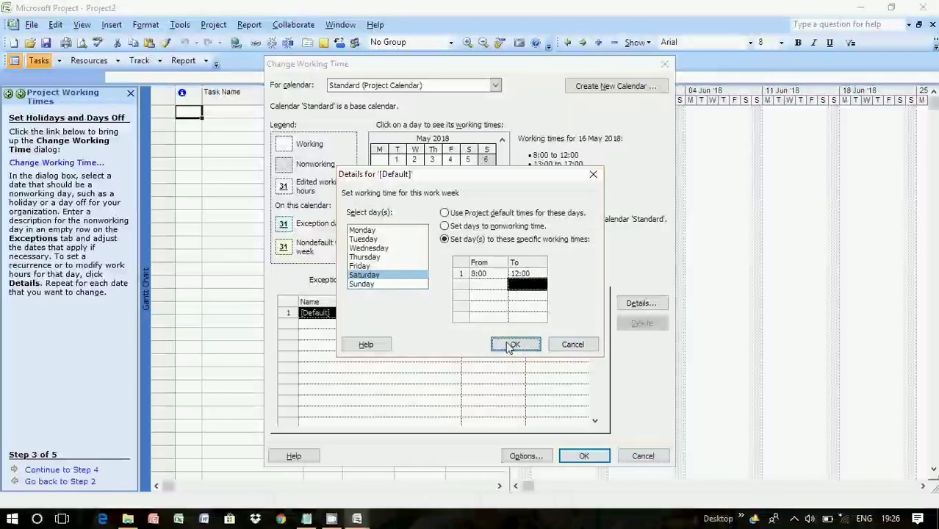
pyautogui.click(512, 344)
pyautogui.click(575, 459)
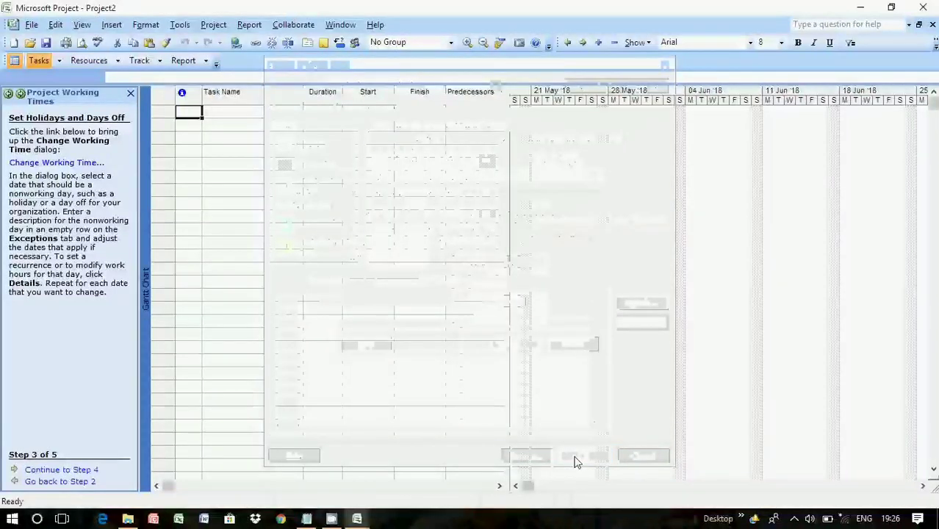
# Step: Recheck the previewed work week, keep the holiday and time unit settings, and save and finish the project calendar
pyautogui.click(60, 482)
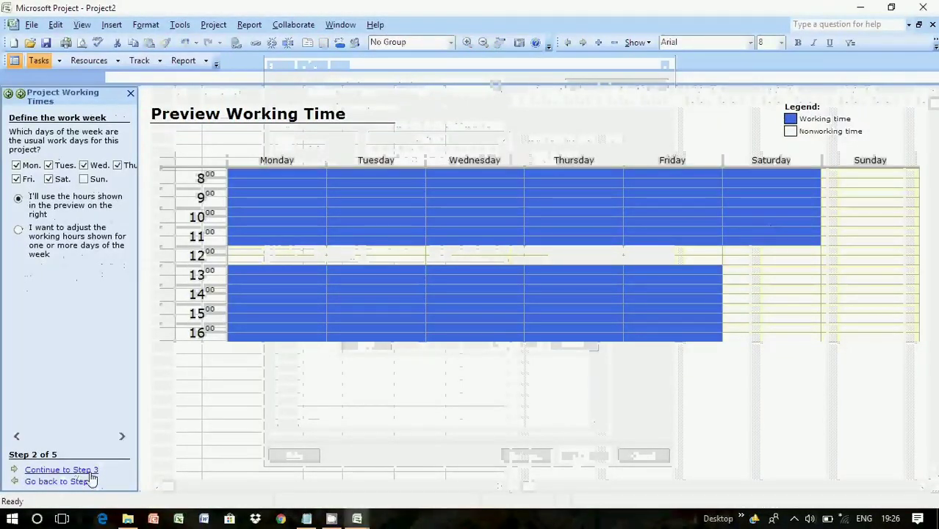
pyautogui.click(89, 471)
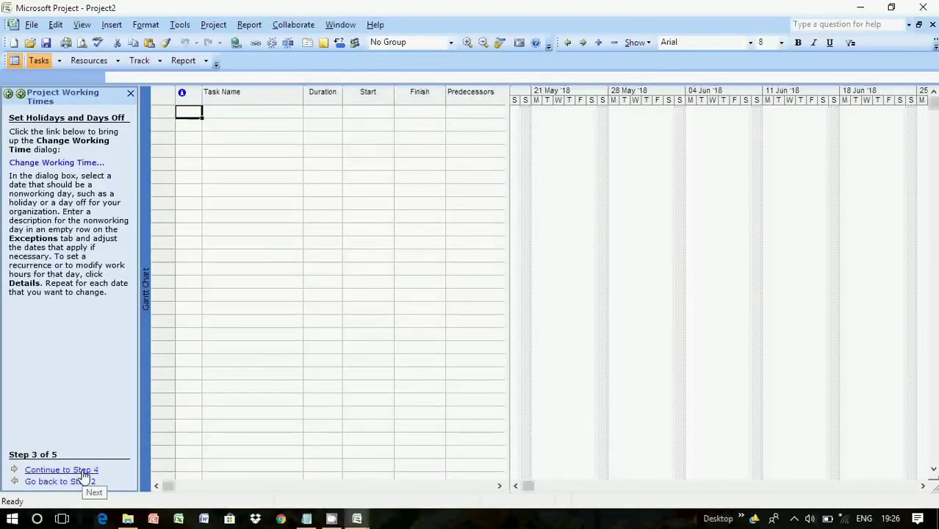
pyautogui.click(83, 471)
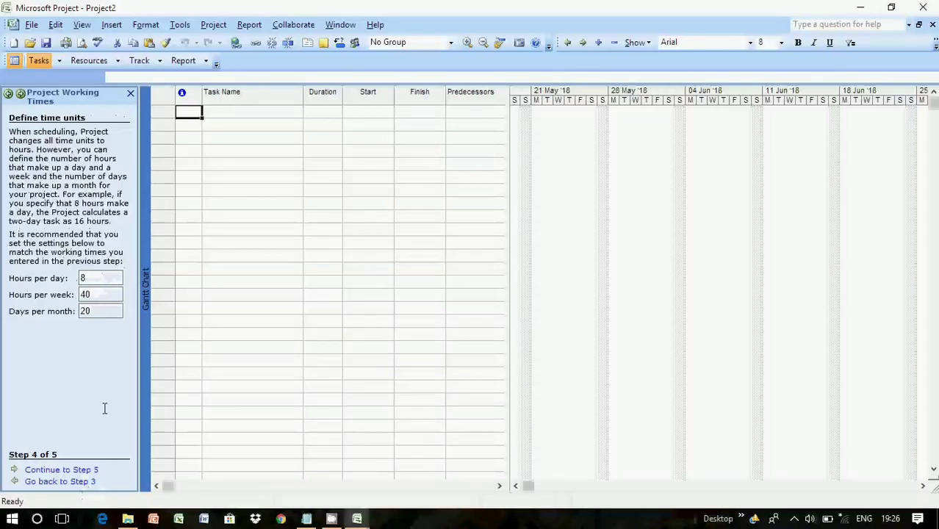
pyautogui.click(51, 470)
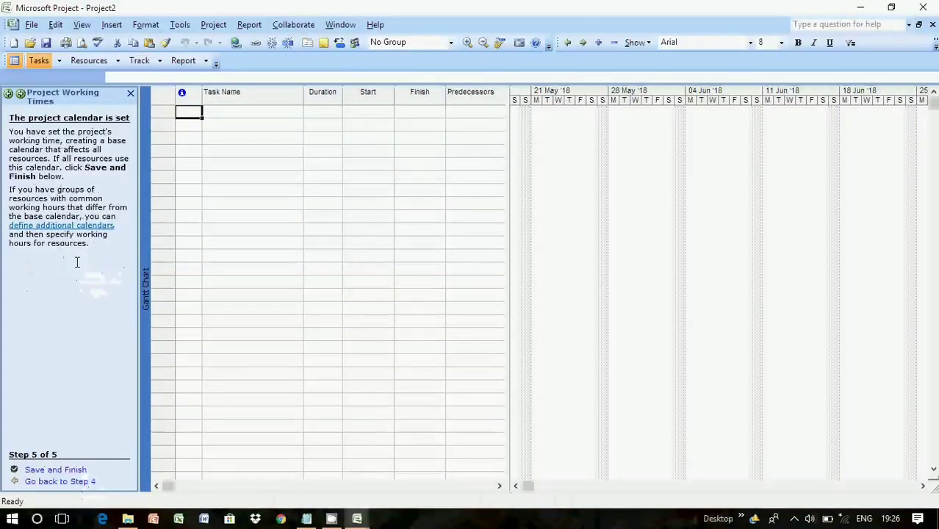
pyautogui.click(44, 470)
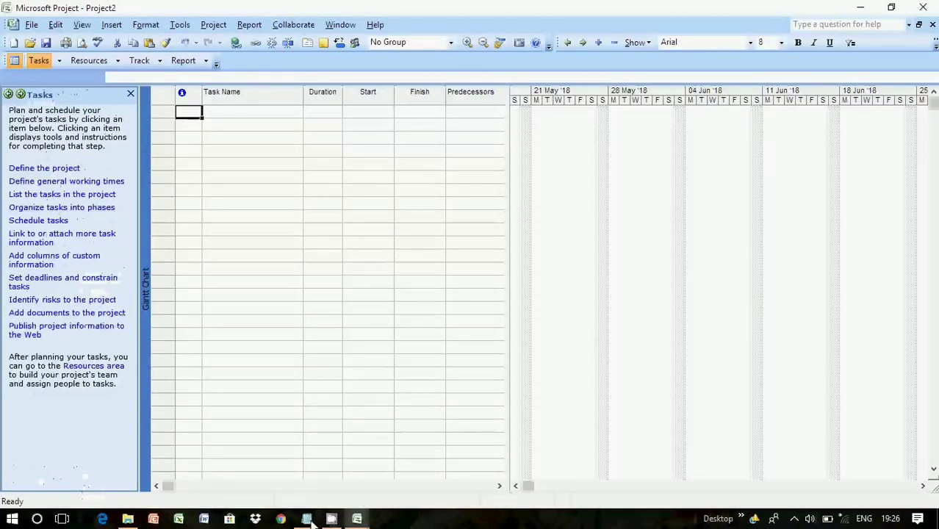
# Step: Switch to the Notepad step list and append ">>done" to item 1 about creating a new project and setting a calendar
pyautogui.moveTo(307, 519)
pyautogui.click(305, 485)
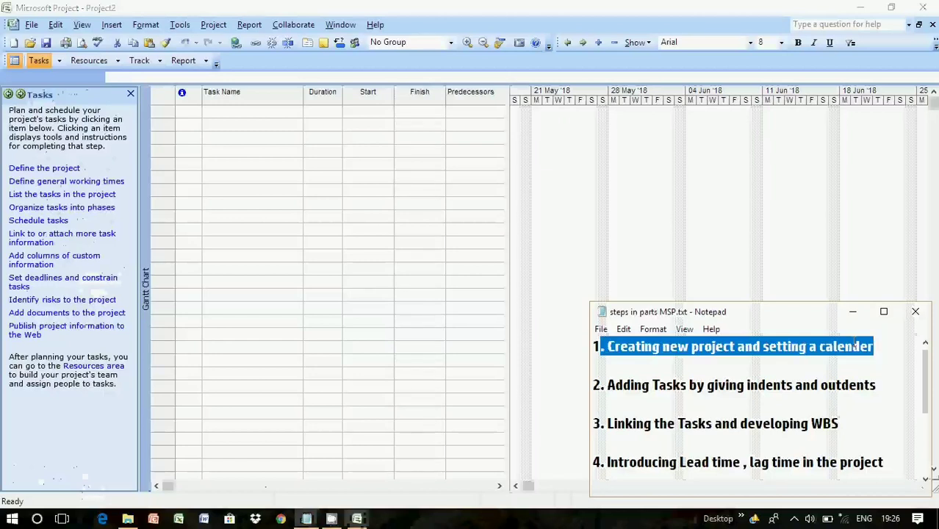
pyautogui.click(874, 348)
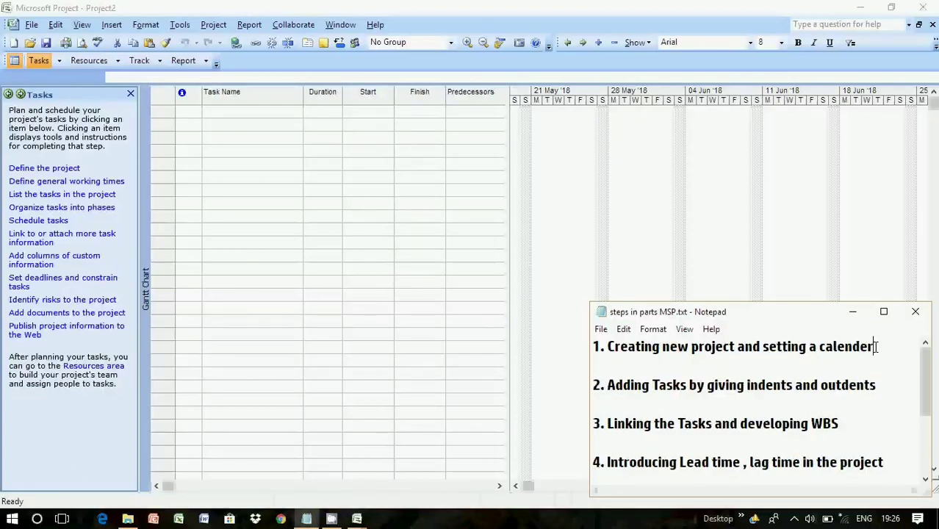
pyautogui.write('->done')
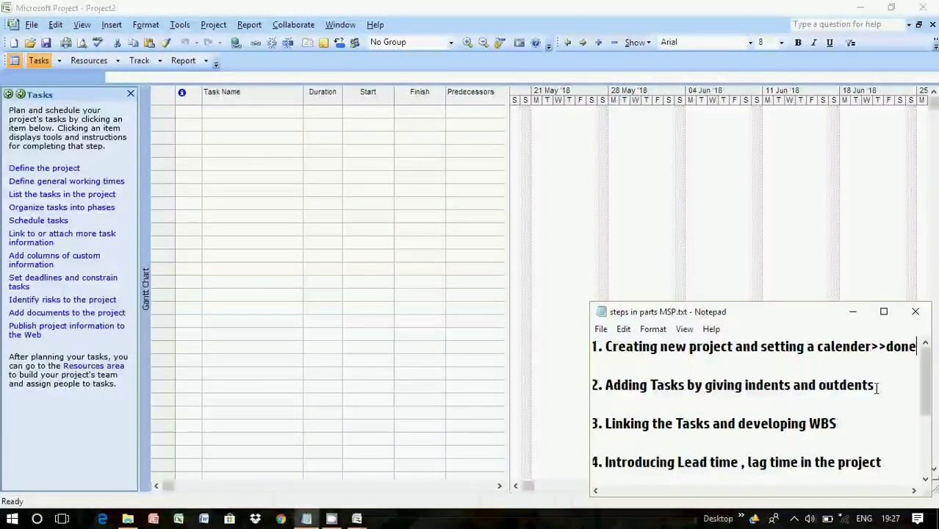
# Step: Return to Microsoft Project and enter "Residential Building project" as the first task name
pyautogui.click(212, 118)
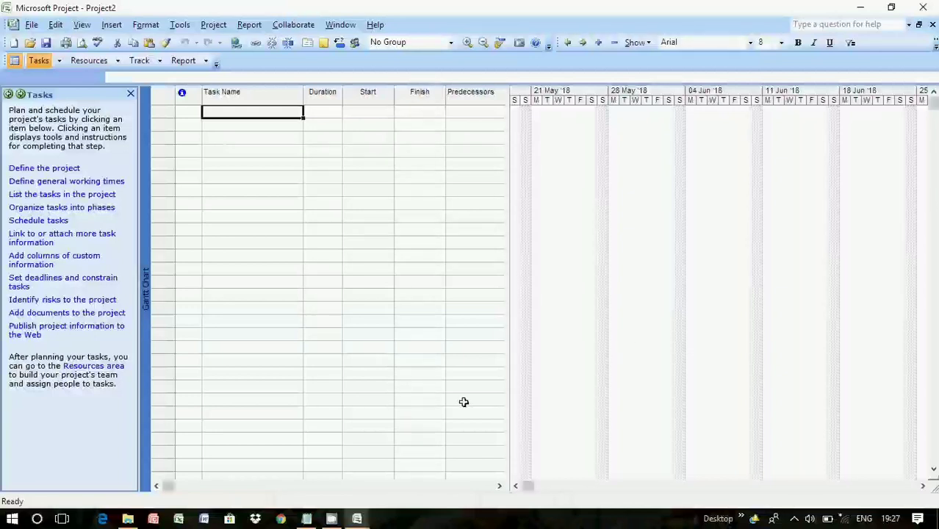
pyautogui.write('R')
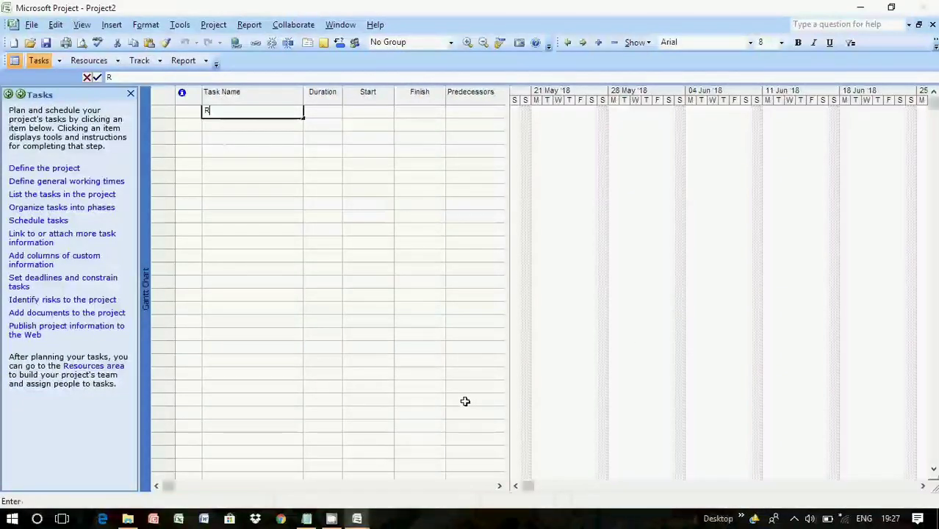
pyautogui.write('eside')
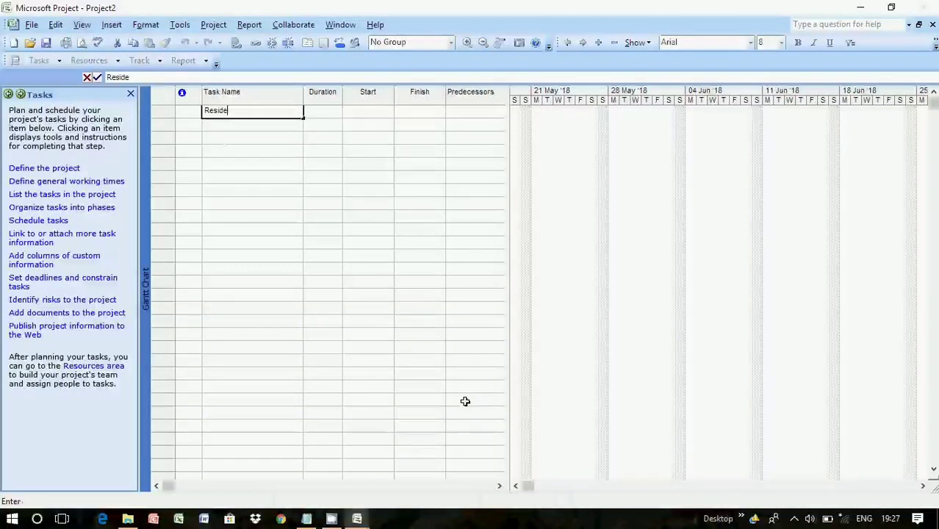
pyautogui.write('ntial Buil')
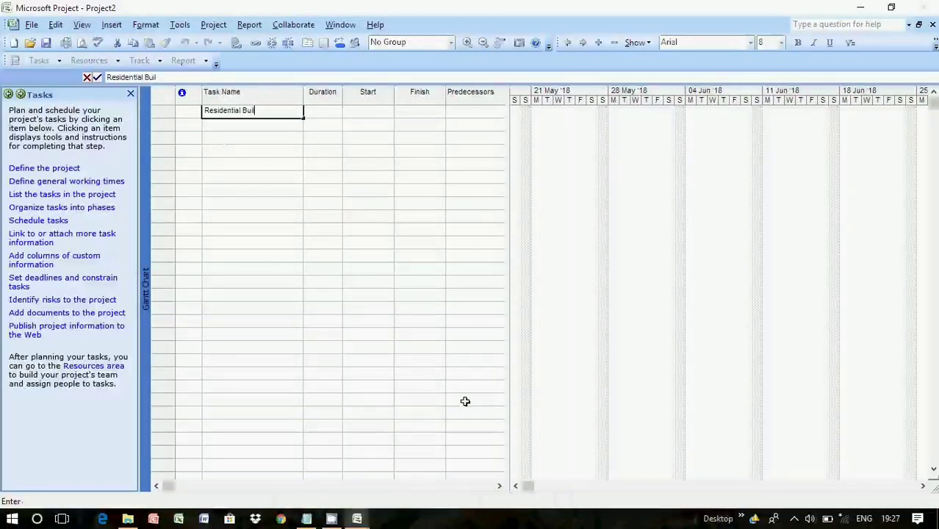
pyautogui.write('ding pr')
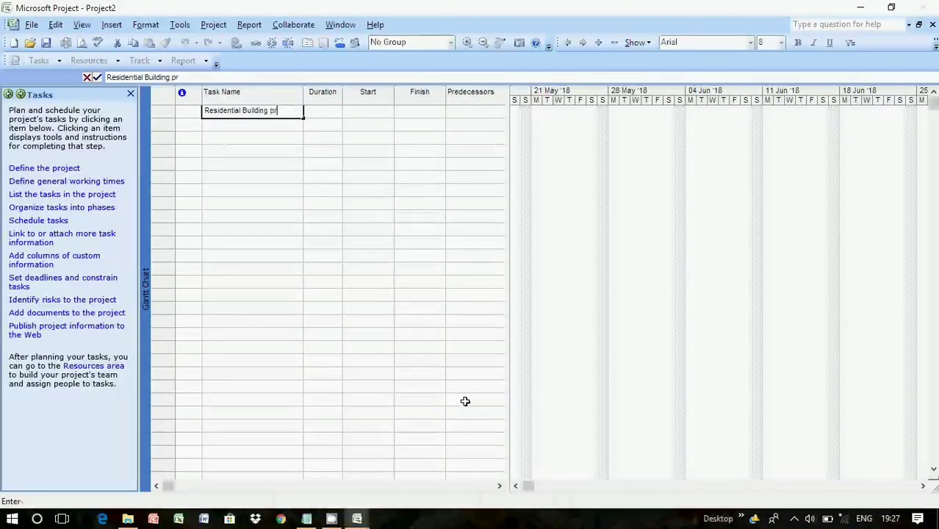
pyautogui.write('oject')
pyautogui.press('Return')
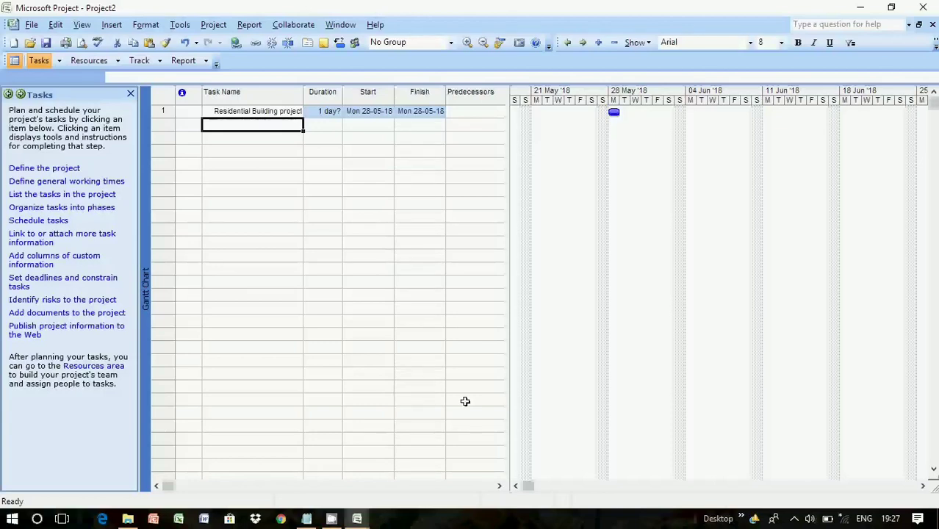
# Step: Add the tasks "Planning" and "Initial plan" below the Residential Building project task
pyautogui.write('Pla')
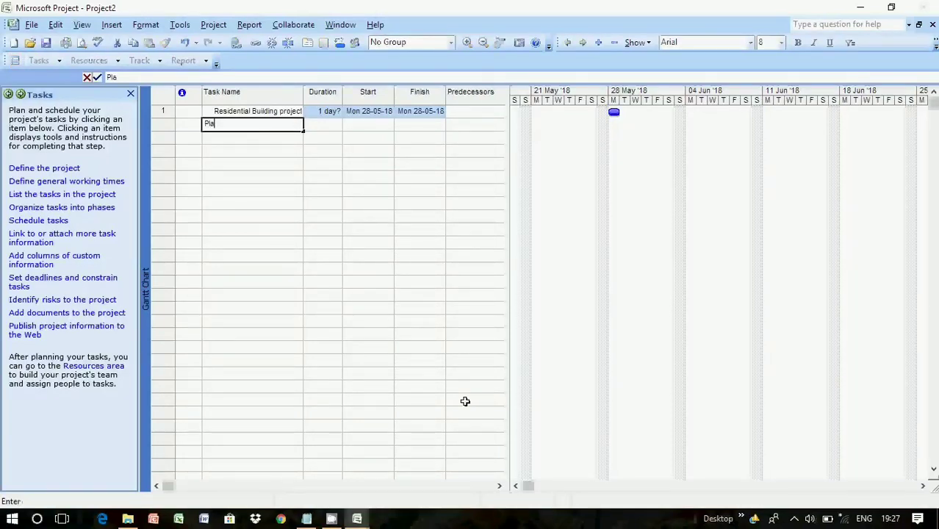
pyautogui.write('nning')
pyautogui.press('Return')
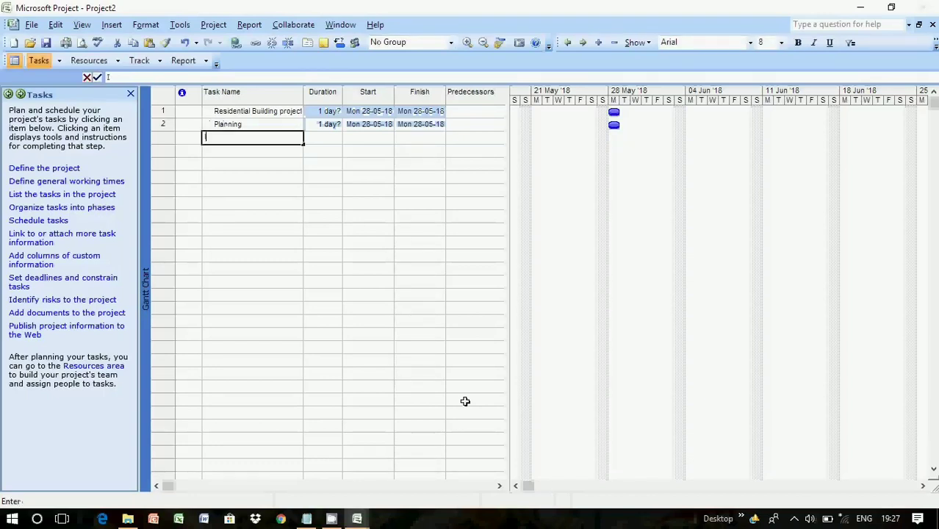
pyautogui.write('Init')
pyautogui.write('ial ')
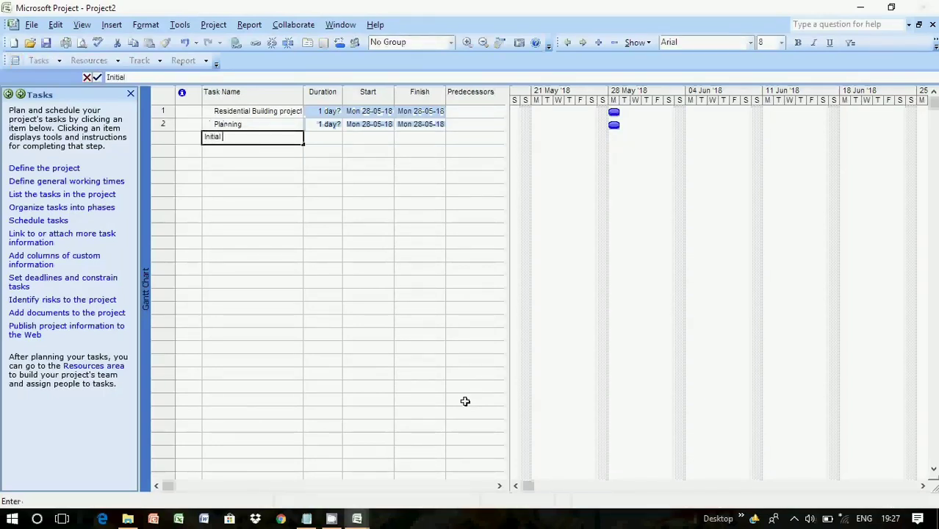
pyautogui.write('plan')
pyautogui.press('Return')
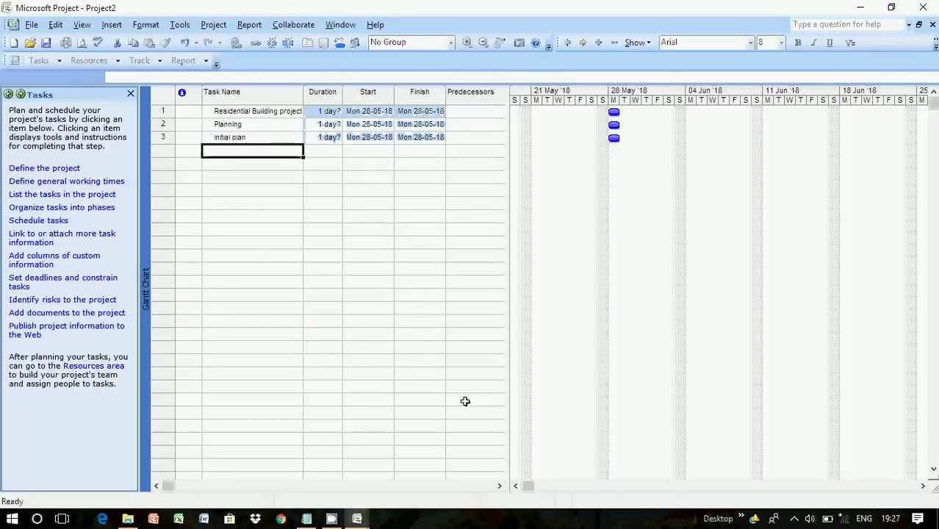
# Step: Add the tasks "Final plan" and "Design" below the Initial plan task
pyautogui.write('Fi')
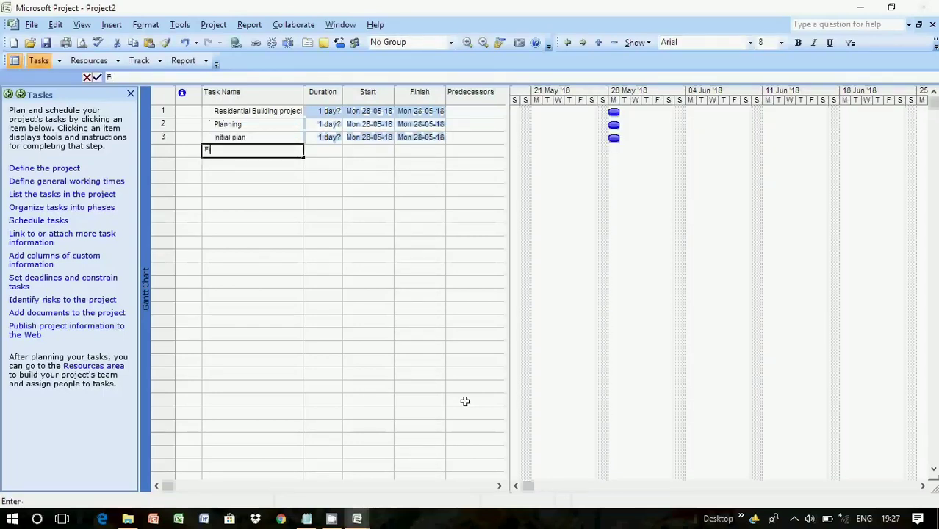
pyautogui.write('nal plan')
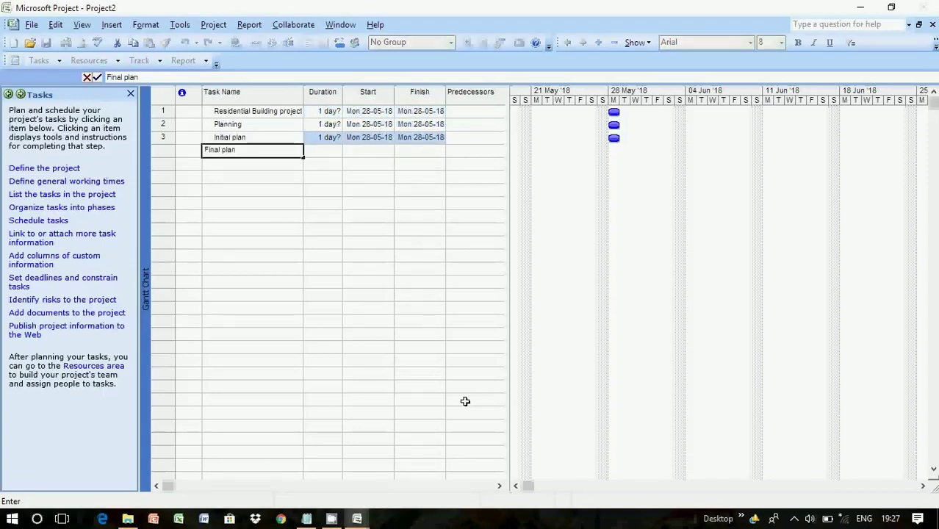
pyautogui.press('Return')
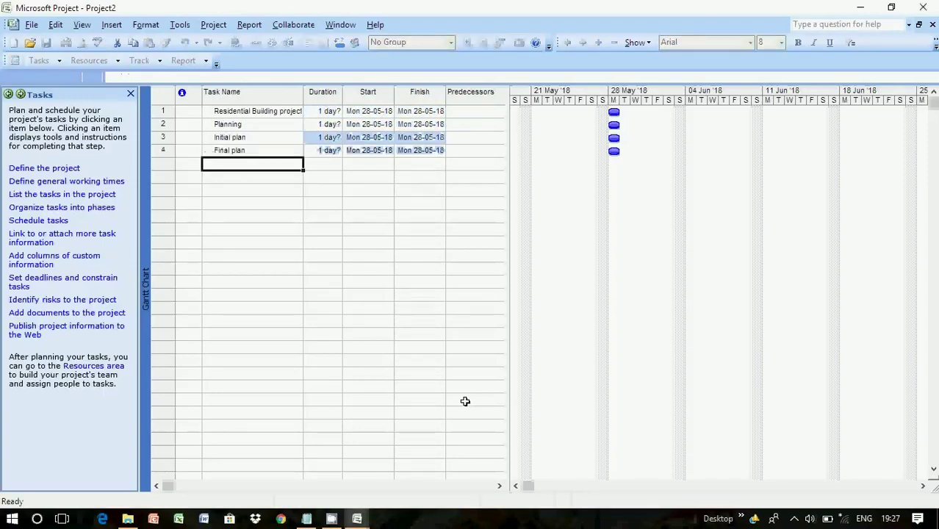
pyautogui.write('Design')
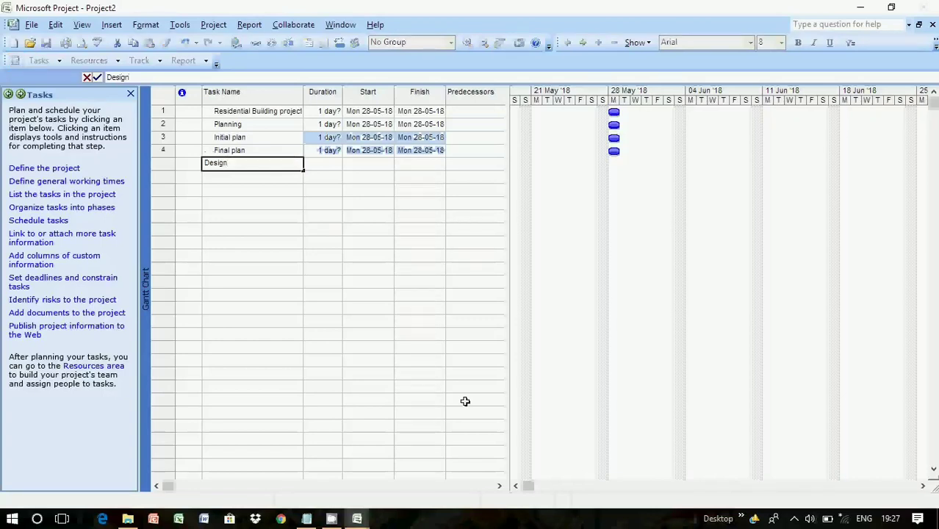
pyautogui.press('Return')
# Step: Add the tasks "Drawings" and "Approval" below the Design task
pyautogui.write('Dr')
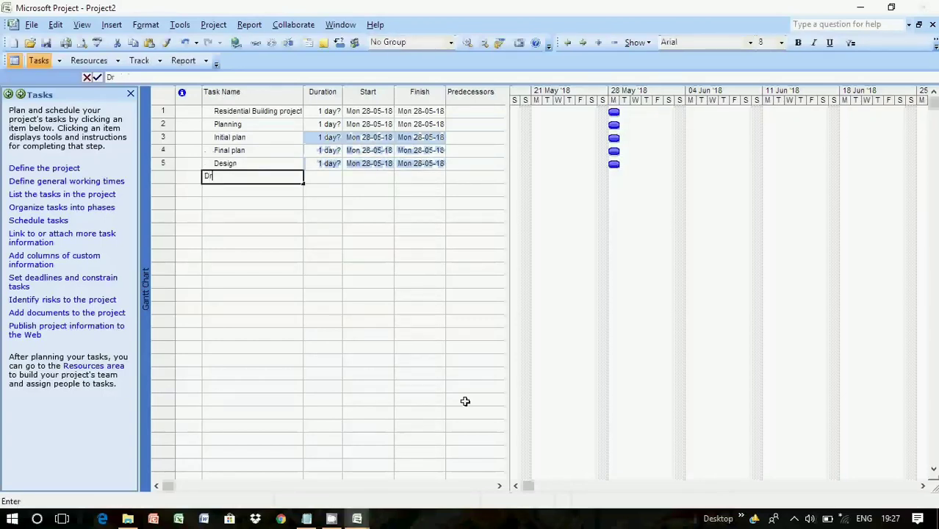
pyautogui.write('awings')
pyautogui.press('Return')
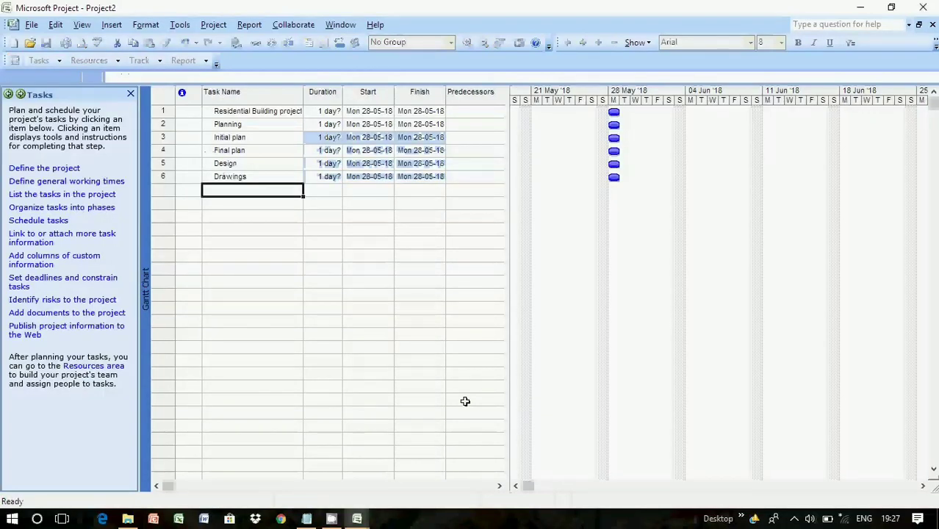
pyautogui.write('Appro')
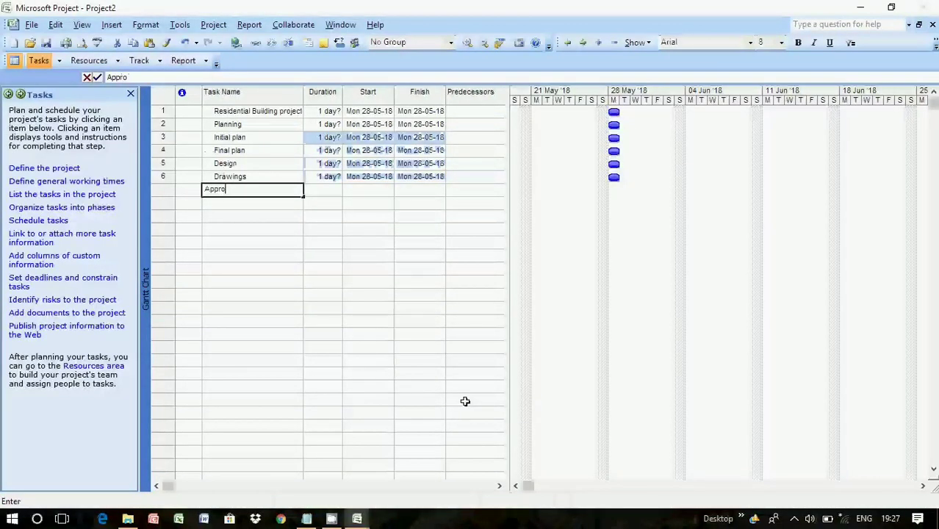
pyautogui.write('val')
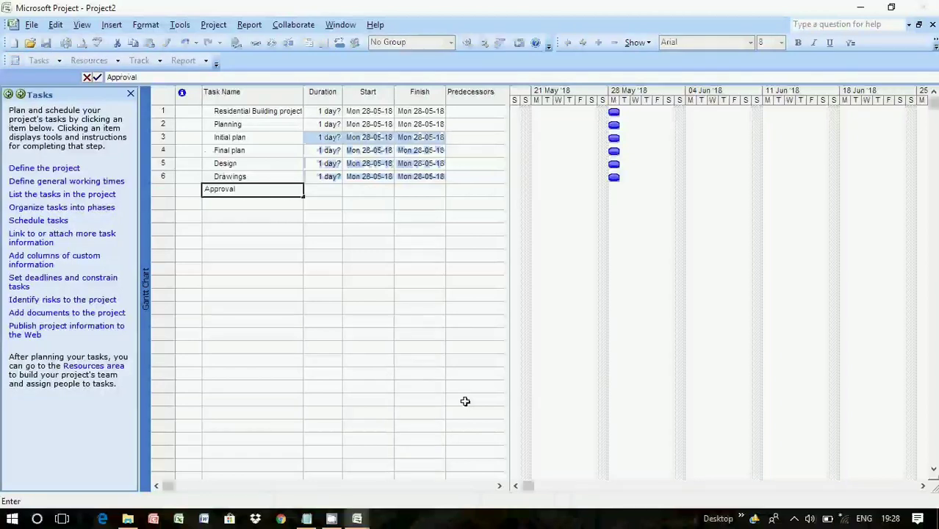
pyautogui.press('Return')
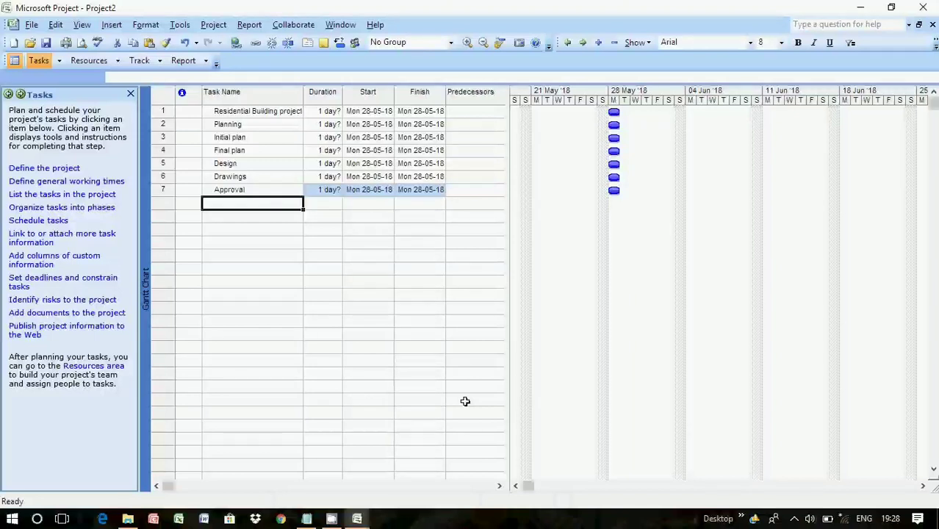
# Step: Add the tasks "Milestone" and "Foundation" below the Approval task
pyautogui.write('M')
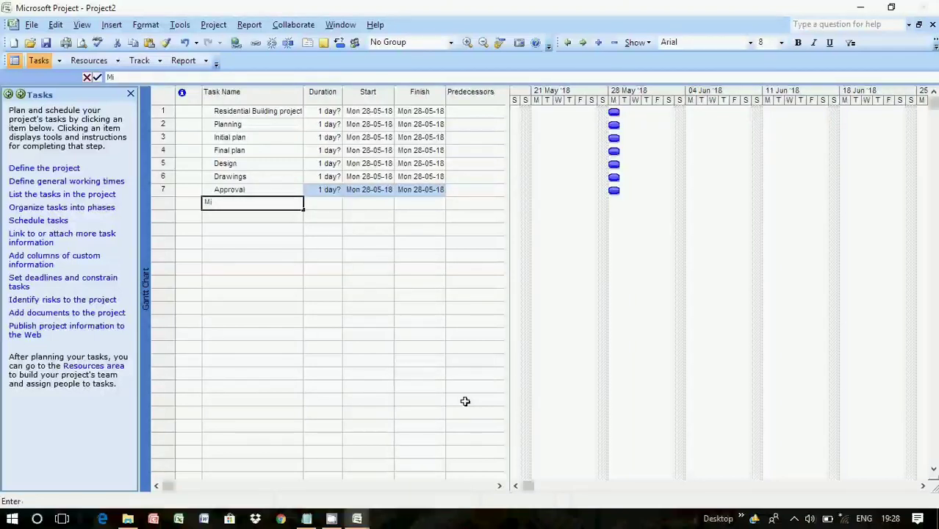
pyautogui.write('i')
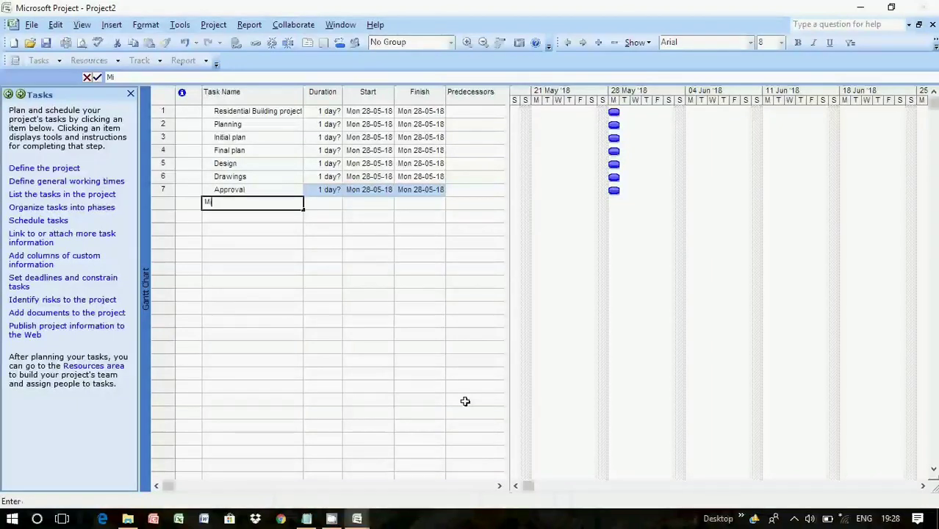
pyautogui.write('lestone')
pyautogui.press('Return')
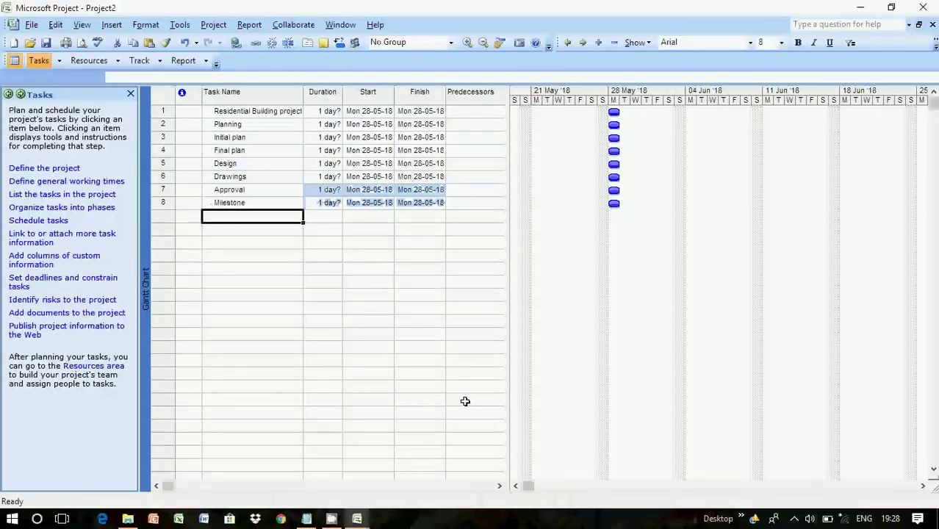
pyautogui.write('Fou')
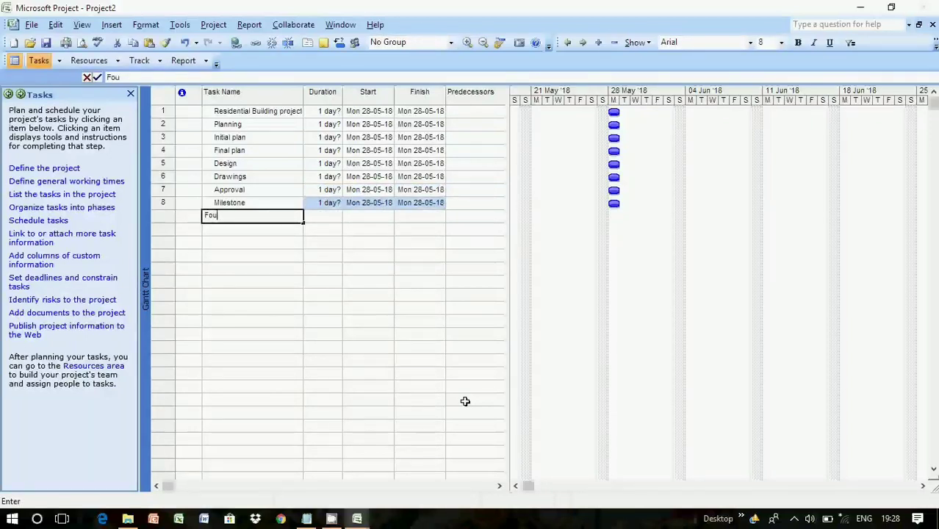
pyautogui.write('ndation')
pyautogui.press('Return')
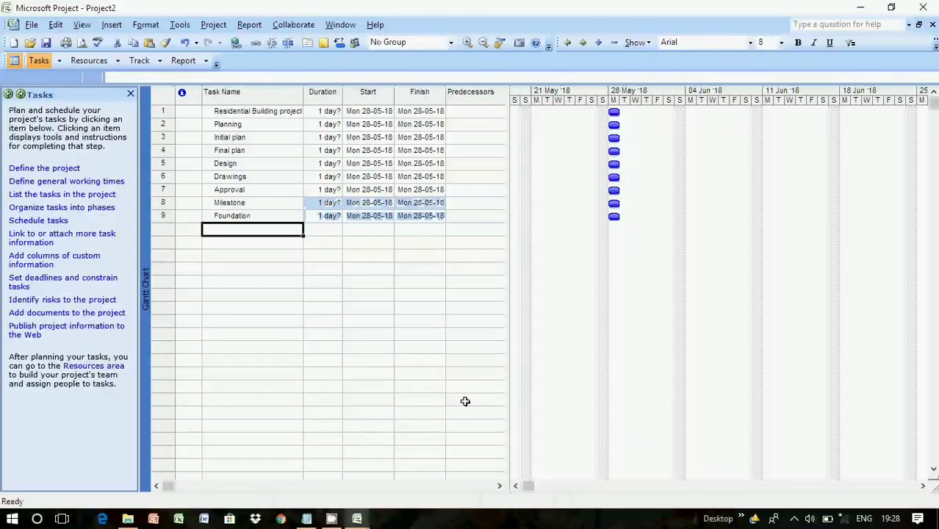
# Step: Add the tasks "site cleaning and marking" and "Manual Excavation" below the Foundation task
pyautogui.write('s')
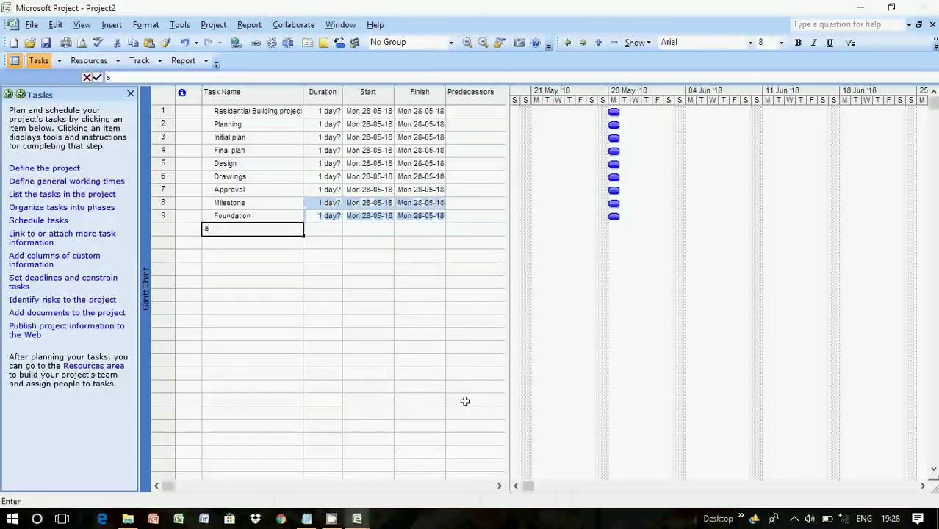
pyautogui.write('ite clea')
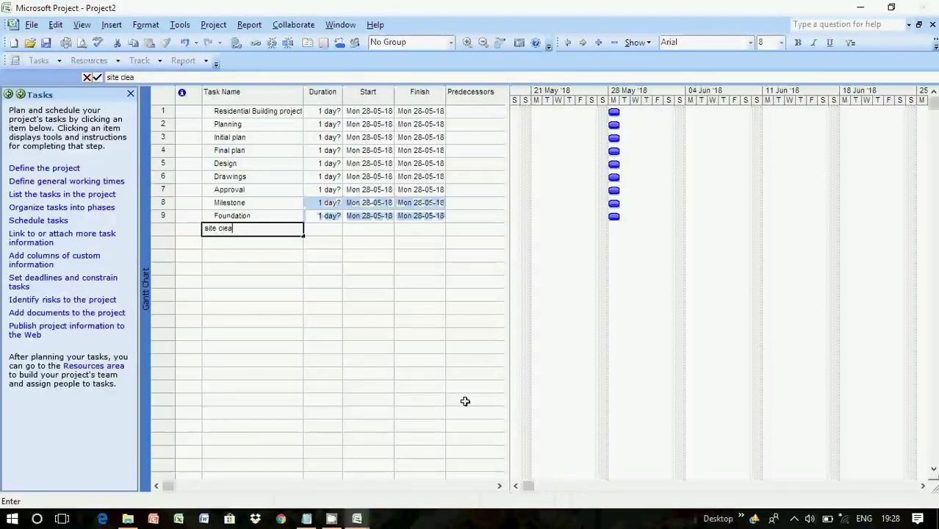
pyautogui.write('ning and marking')
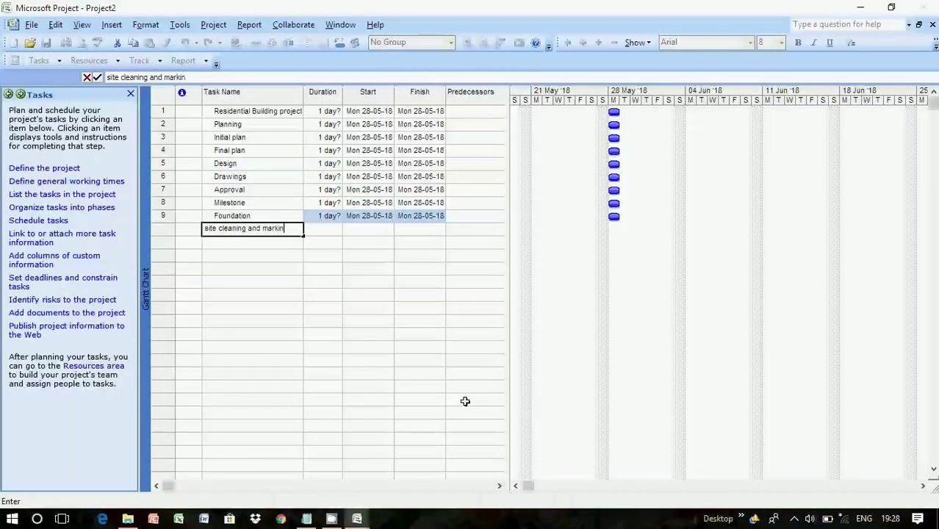
pyautogui.press('Return')
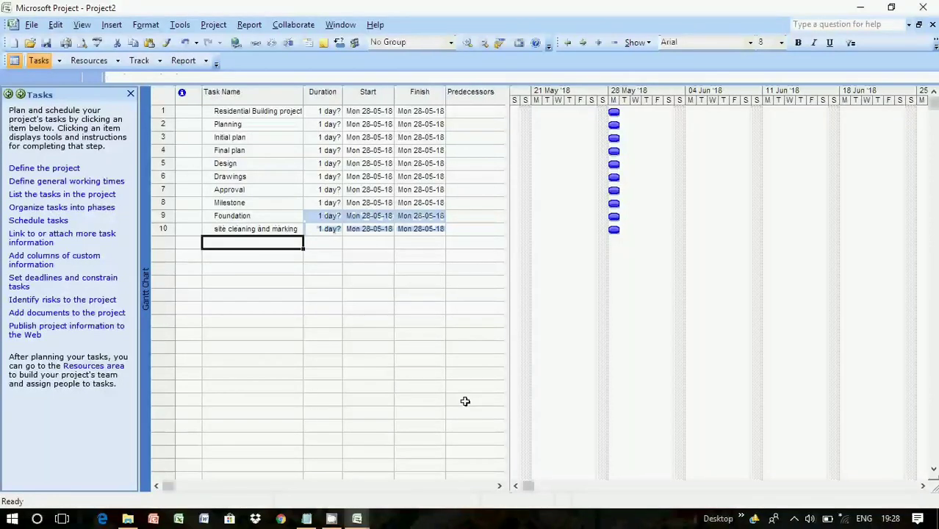
pyautogui.write('M')
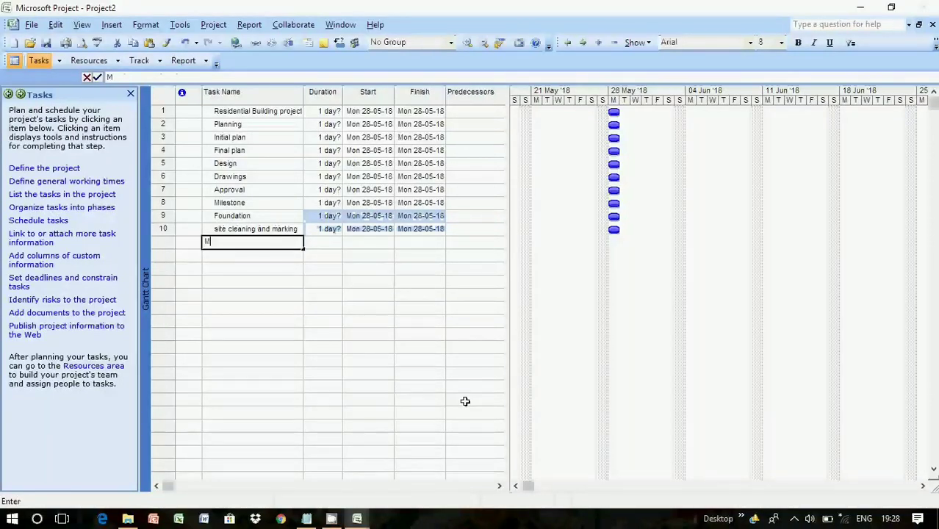
pyautogui.write('anual E')
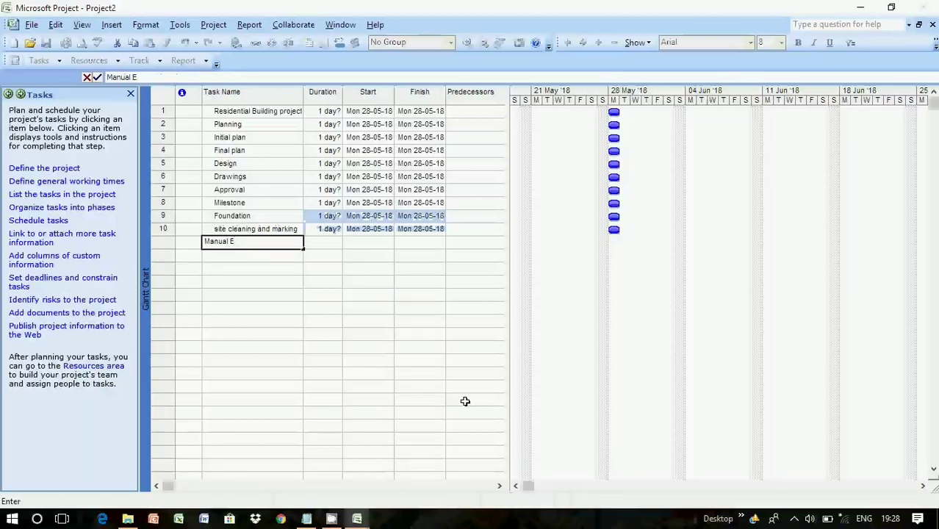
pyautogui.write('xcavation')
pyautogui.press('Return')
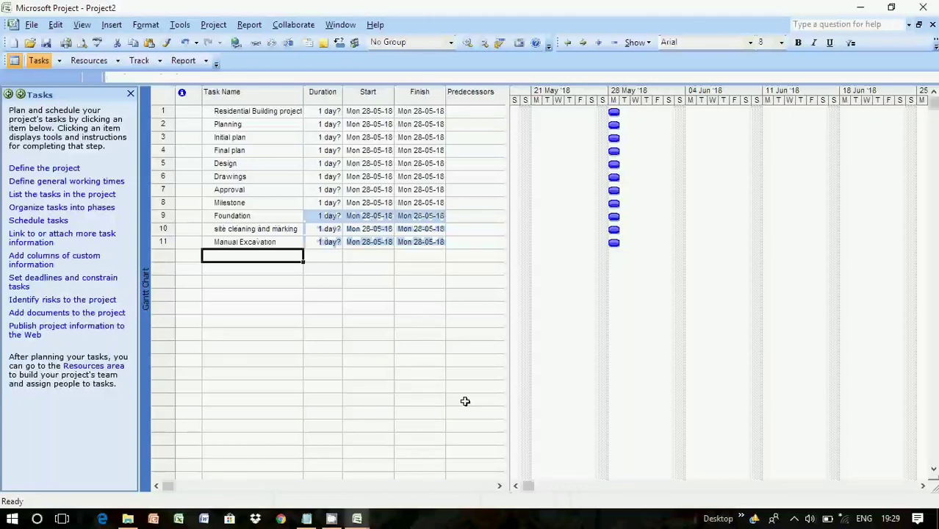
# Step: Add the task "Machine excavation" below the Manual Excavation task
pyautogui.write('Mac')
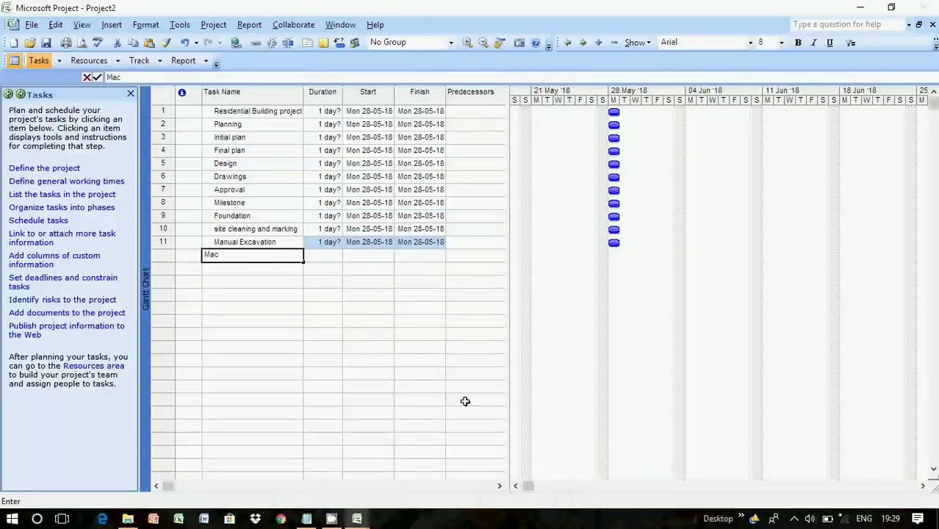
pyautogui.write('hine e')
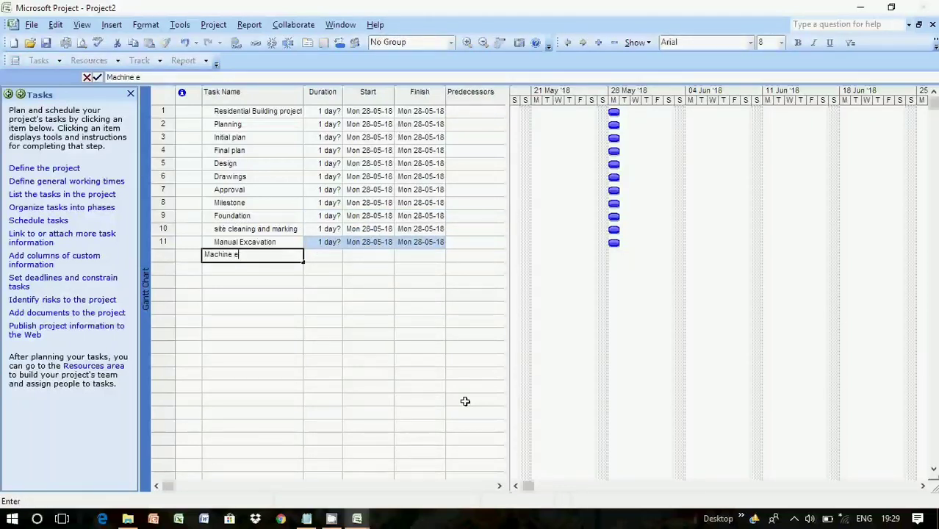
pyautogui.write('xcavation')
pyautogui.press('Return')
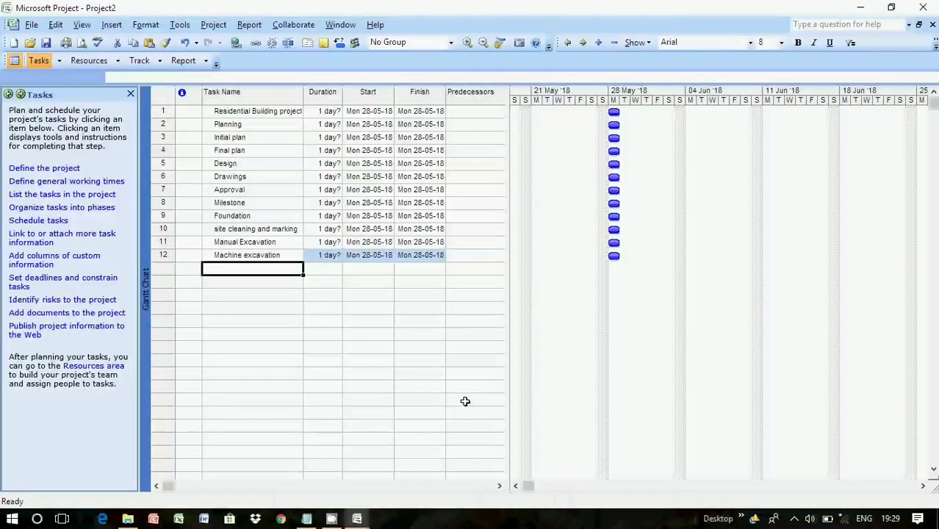
# Step: Add the task "Reinforcement for footing" below the Machine excavation task
pyautogui.write('b')
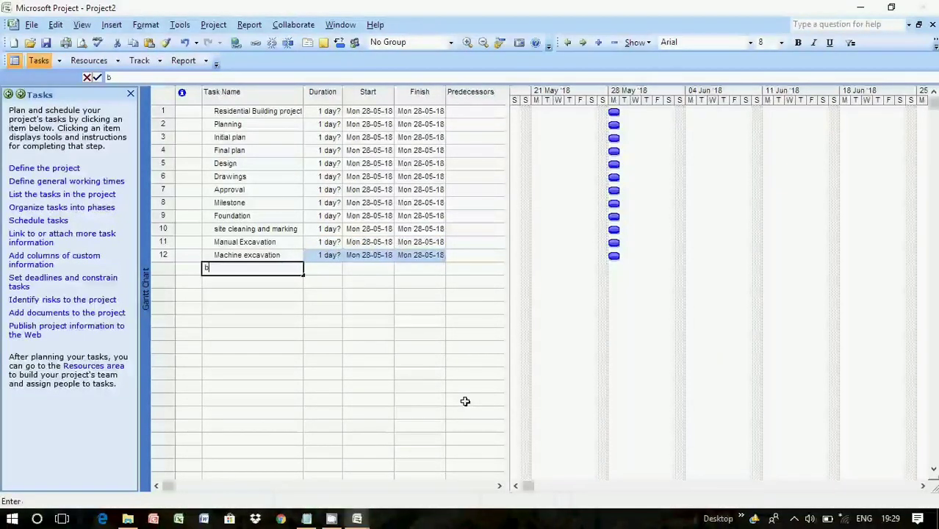
pyautogui.press('BackSpace')
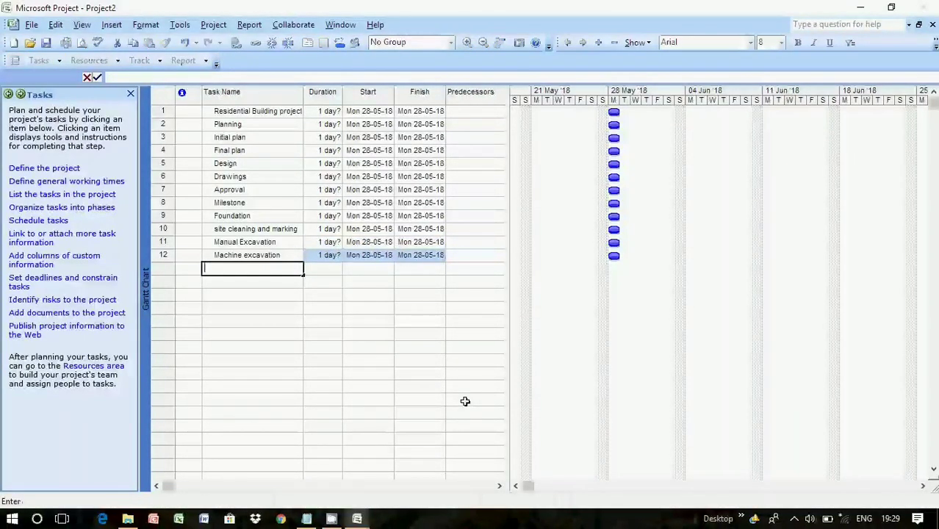
pyautogui.write('S')
pyautogui.press('BackSpace')
pyautogui.write('Reinforcemen')
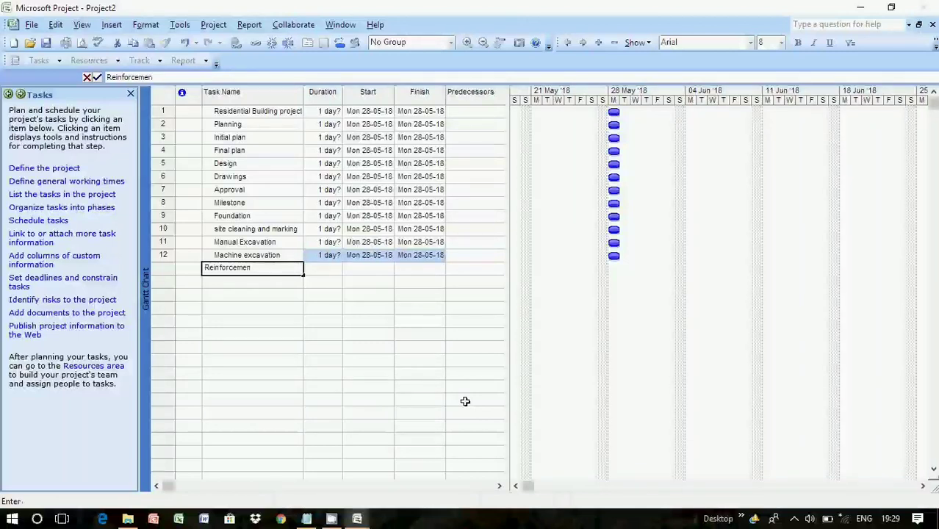
pyautogui.write('t for footing')
pyautogui.press('Return')
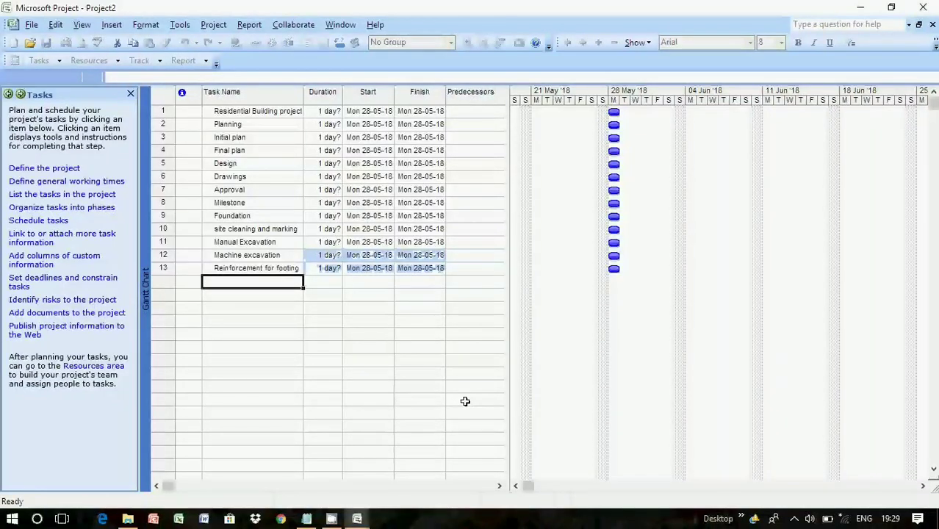
# Step: Add the task "Bar bending" below the Reinforcement for footing task
pyautogui.write('Ba')
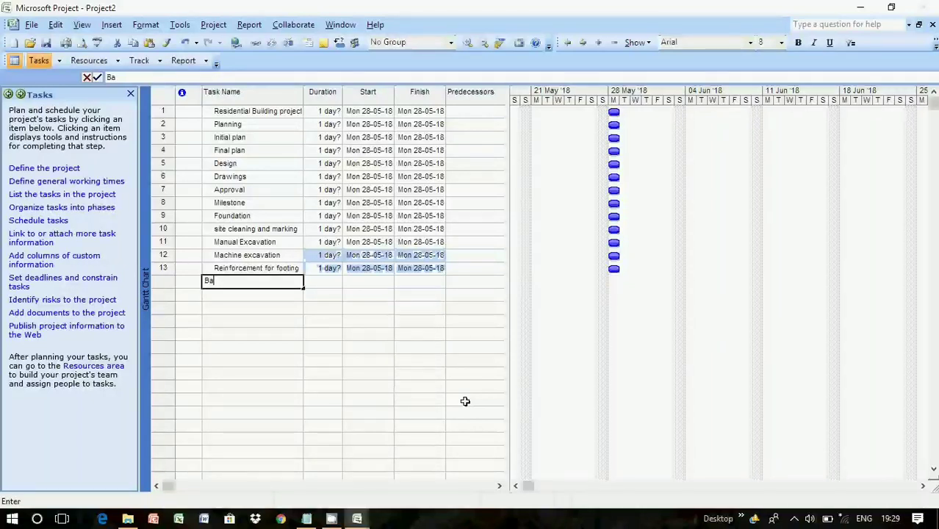
pyautogui.write('r ben')
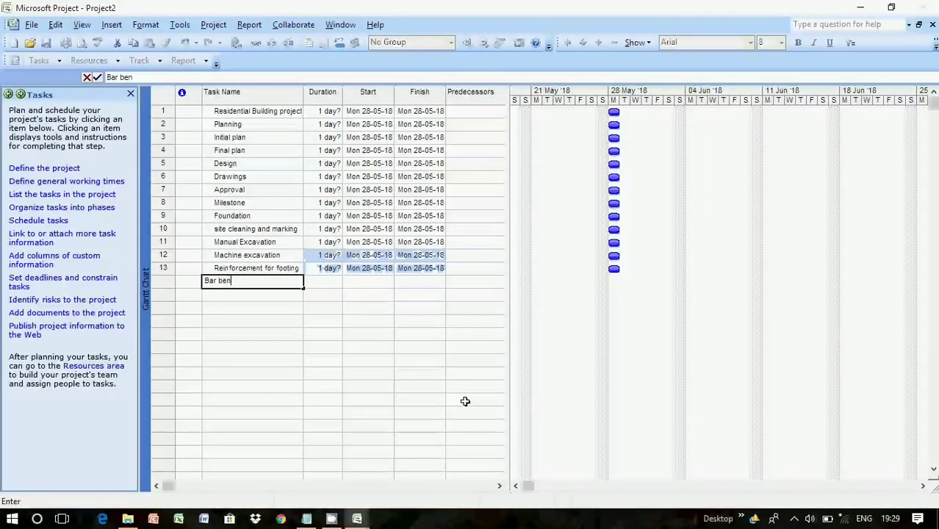
pyautogui.write('ding')
pyautogui.write(' a')
pyautogui.press('BackSpace')
pyautogui.press('BackSpace')
pyautogui.press('Return')
# Step: Add the task "Formwork" below the Bar bending task
pyautogui.write('F')
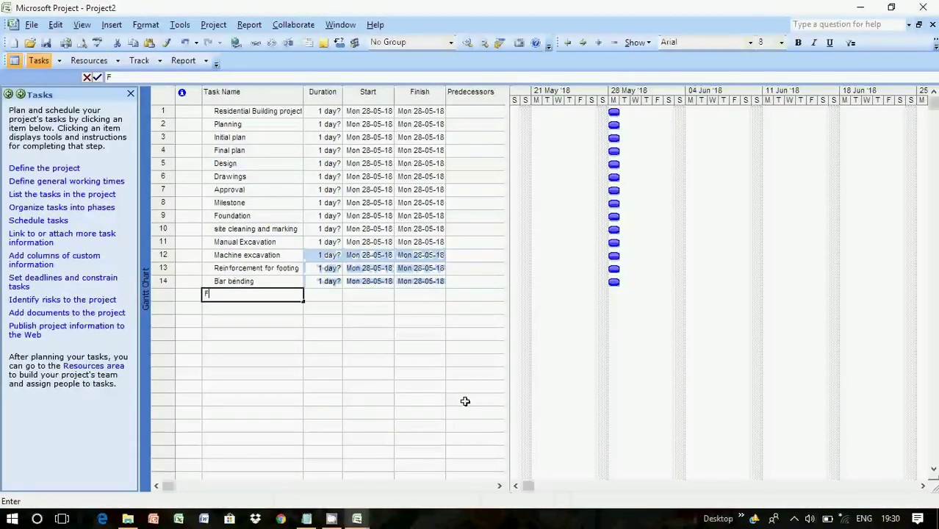
pyautogui.write('orm')
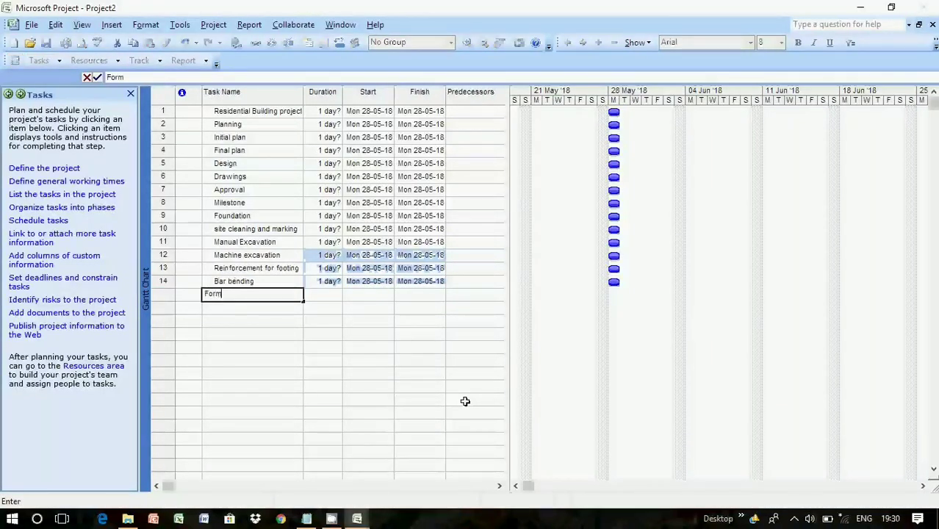
pyautogui.write('work')
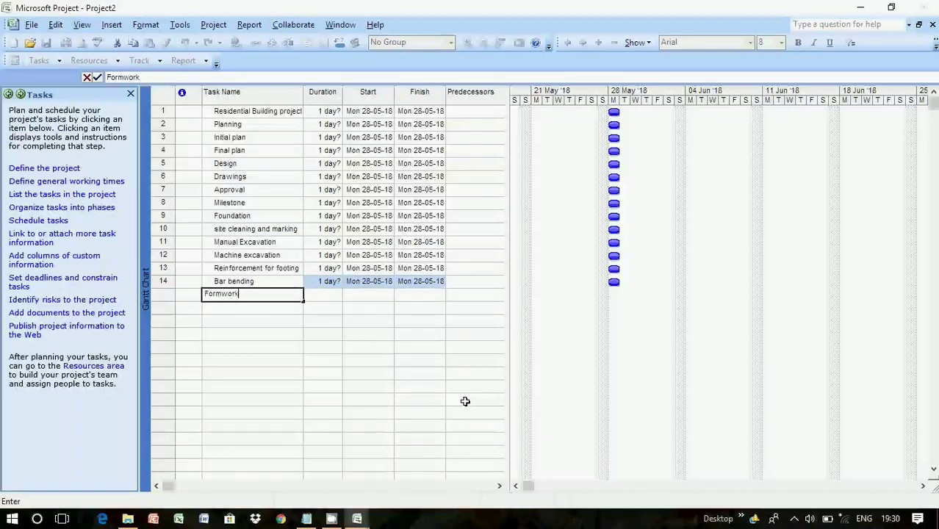
pyautogui.press('Return')
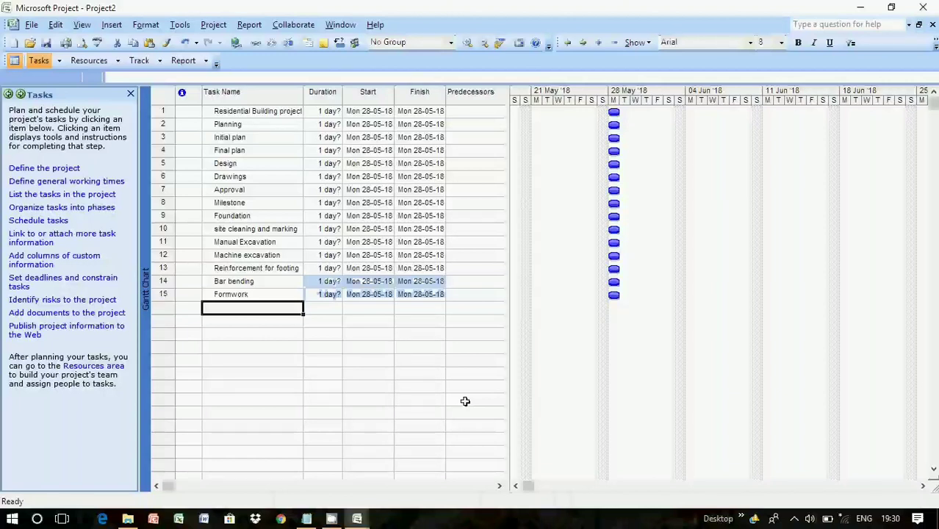
# Step: Add the task "Concreting by mixing" below the Formwork task
pyautogui.write('C')
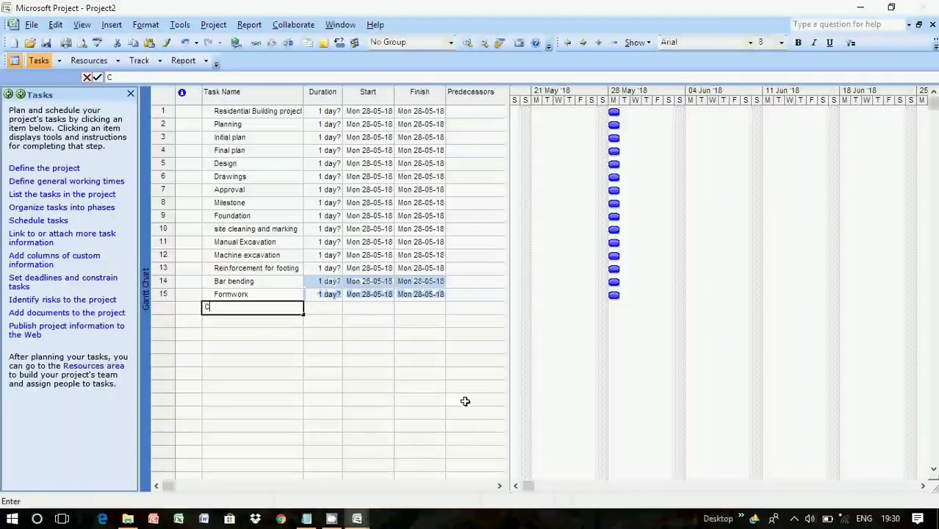
pyautogui.write('oncre')
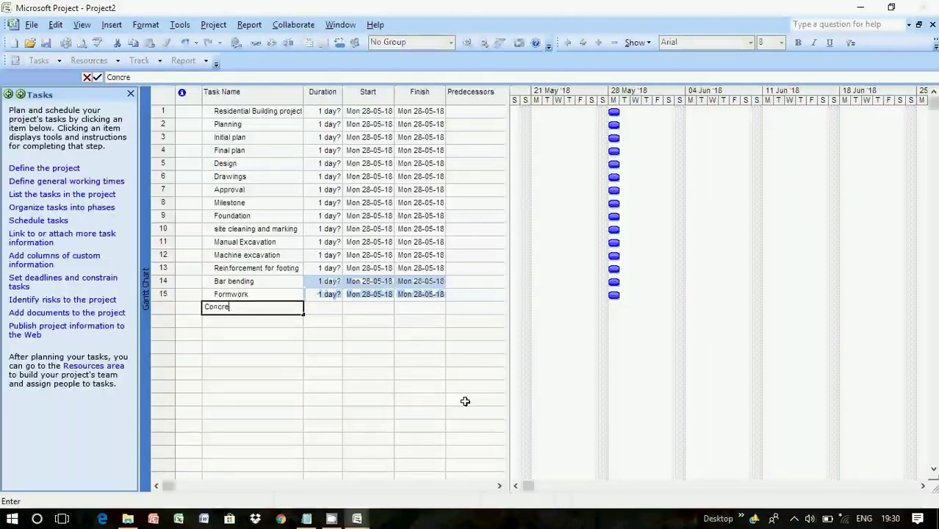
pyautogui.write('ting')
pyautogui.write('b')
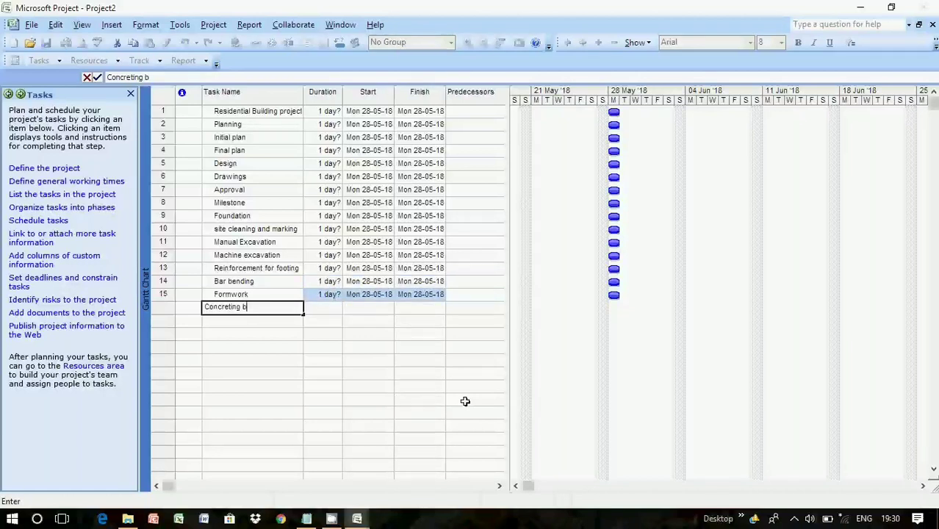
pyautogui.write('y')
pyautogui.write('mixe')
pyautogui.write('r')
pyautogui.press('BackSpace')
pyautogui.press('BackSpace')
pyautogui.press('BackSpace')
pyautogui.write('xing')
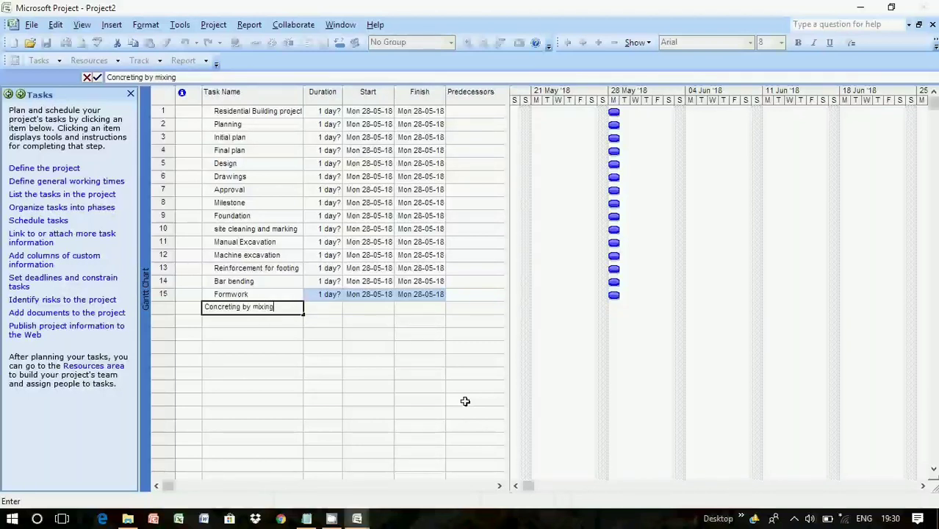
pyautogui.press('Return')
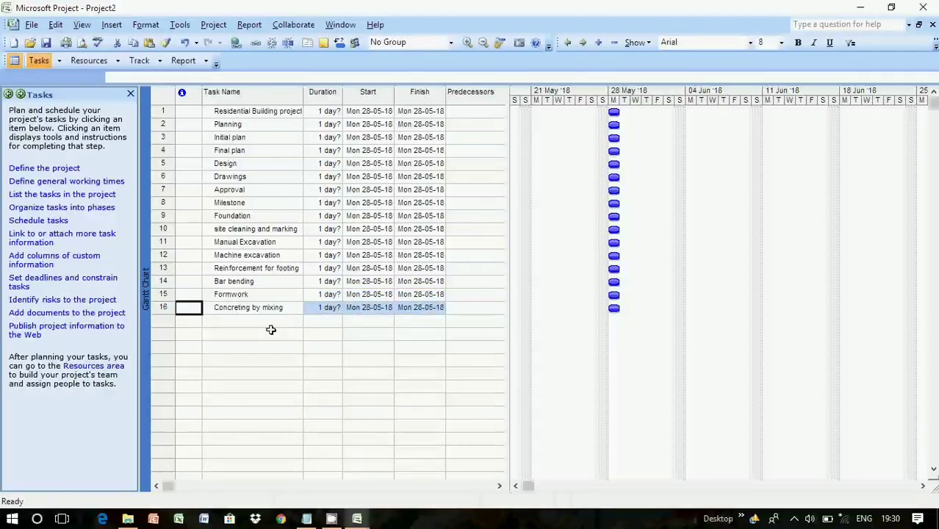
# Step: Rename the "Concreting by mixing" task as "Concreting by site mixing" in its task information
pyautogui.click(264, 307)
pyautogui.doubleClick(265, 307)
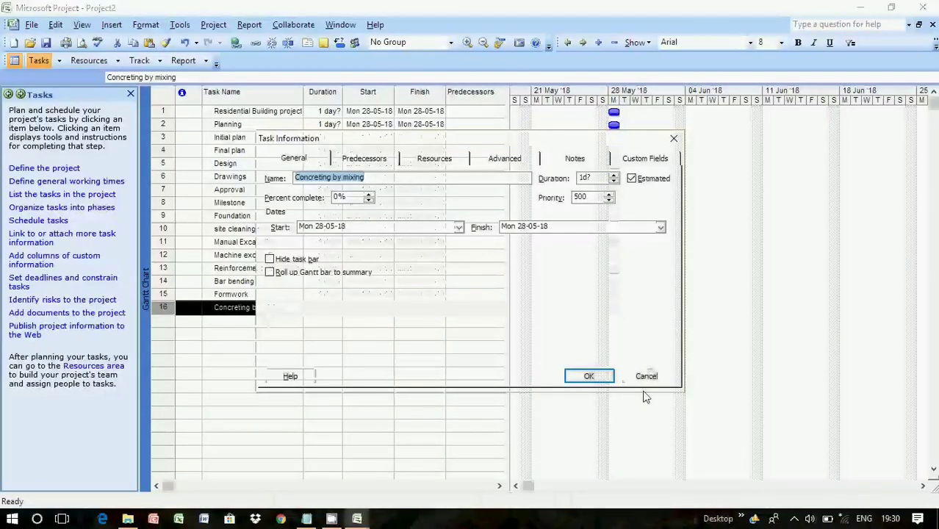
pyautogui.click(644, 374)
pyautogui.click(312, 307)
pyautogui.doubleClick(317, 307)
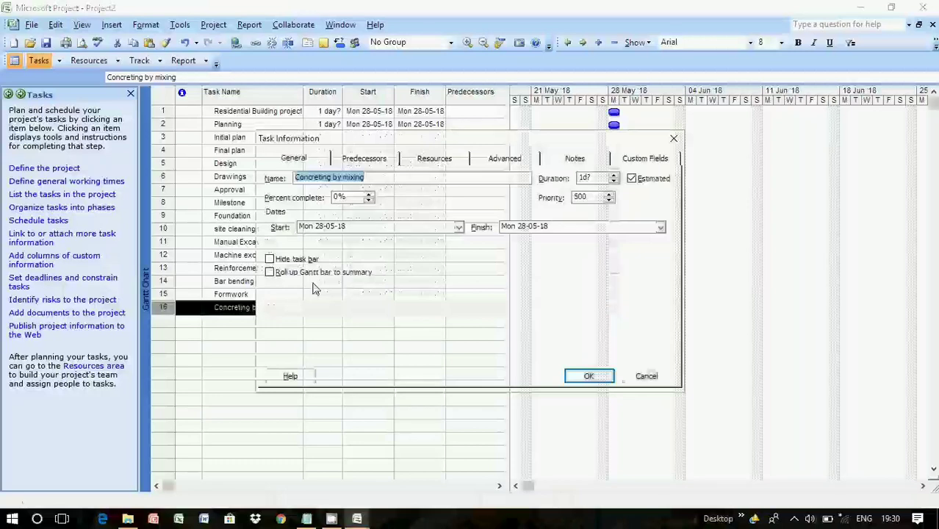
pyautogui.click(344, 177)
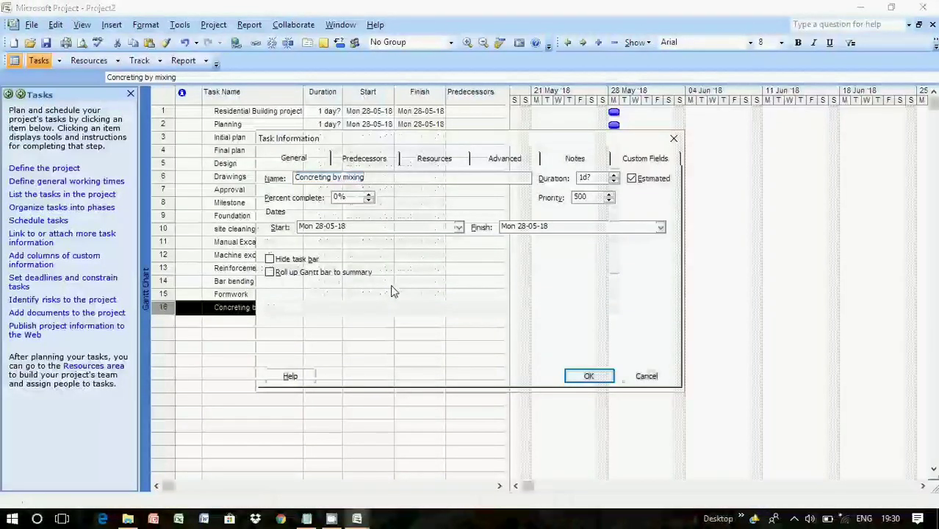
pyautogui.write('ite')
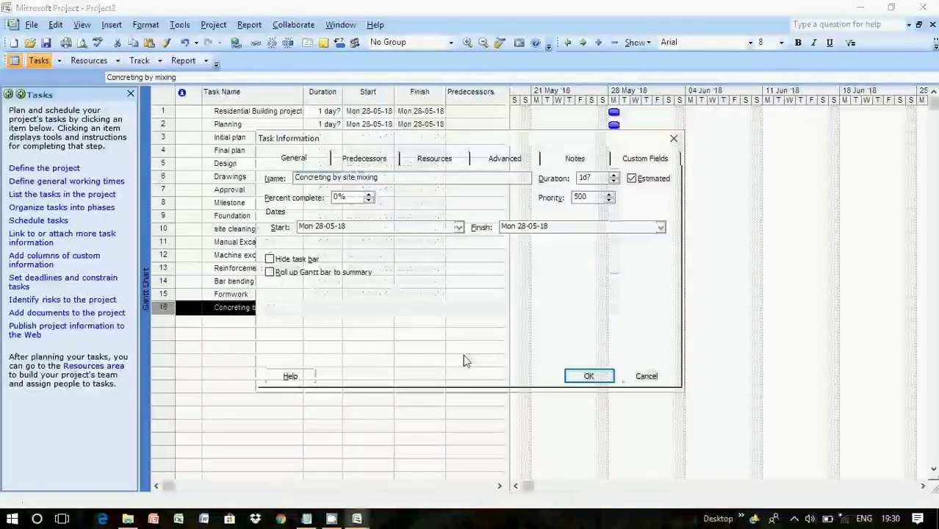
pyautogui.click(588, 376)
# Step: Add the task "Concreting by ready mix" below the Concreting by site mixing task
pyautogui.click(247, 323)
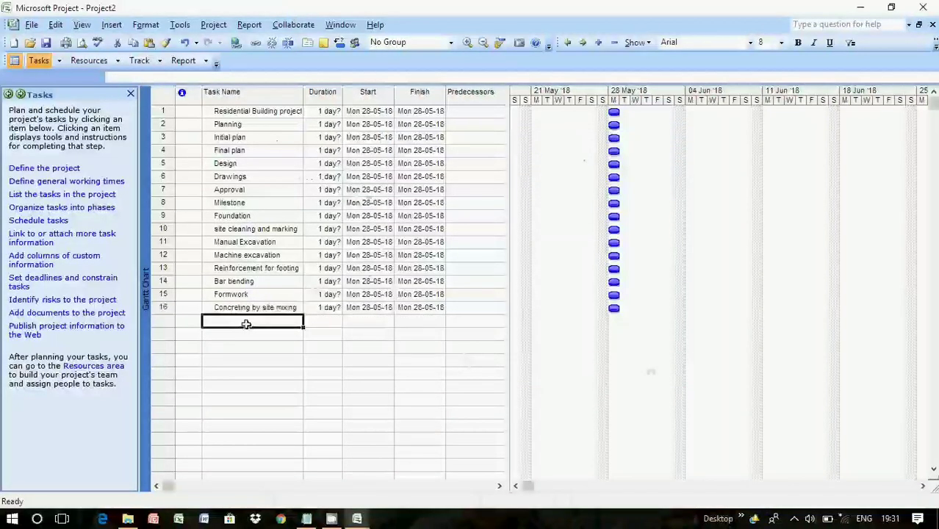
pyautogui.write('C')
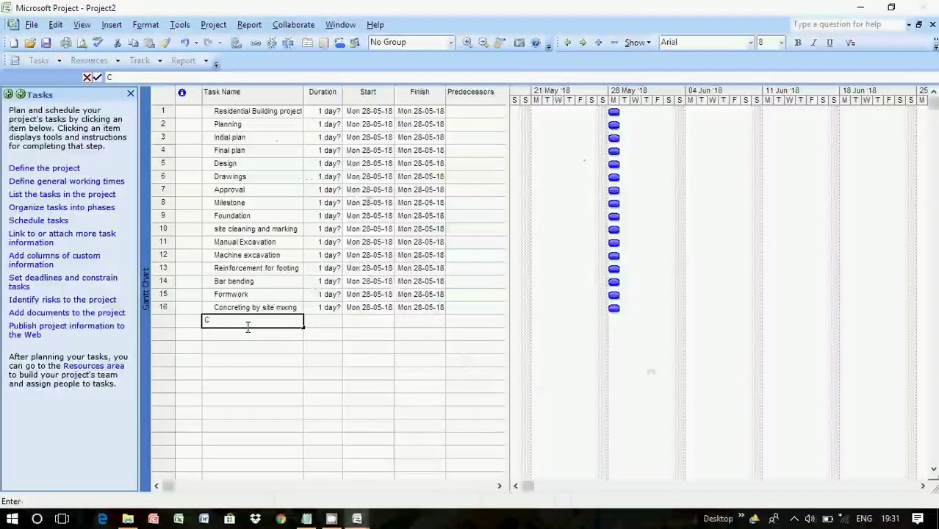
pyautogui.write('oncrete')
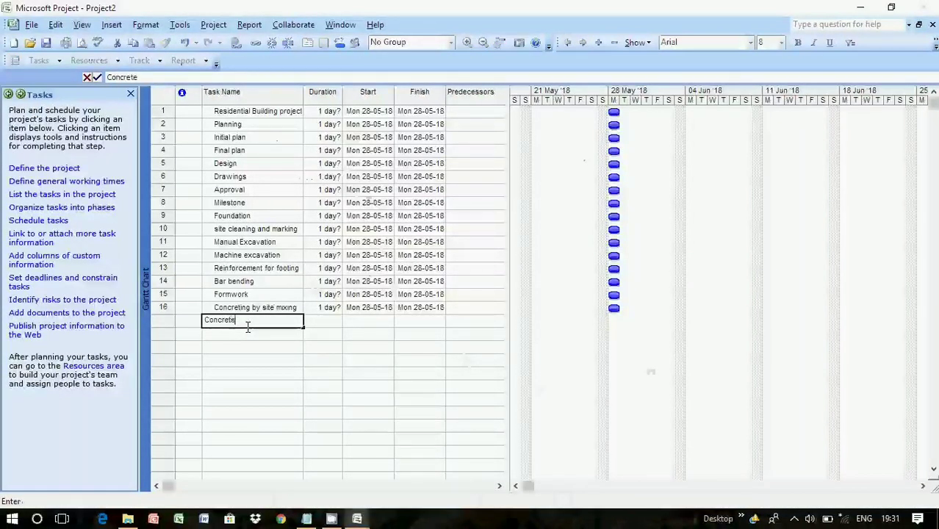
pyautogui.press('BackSpace')
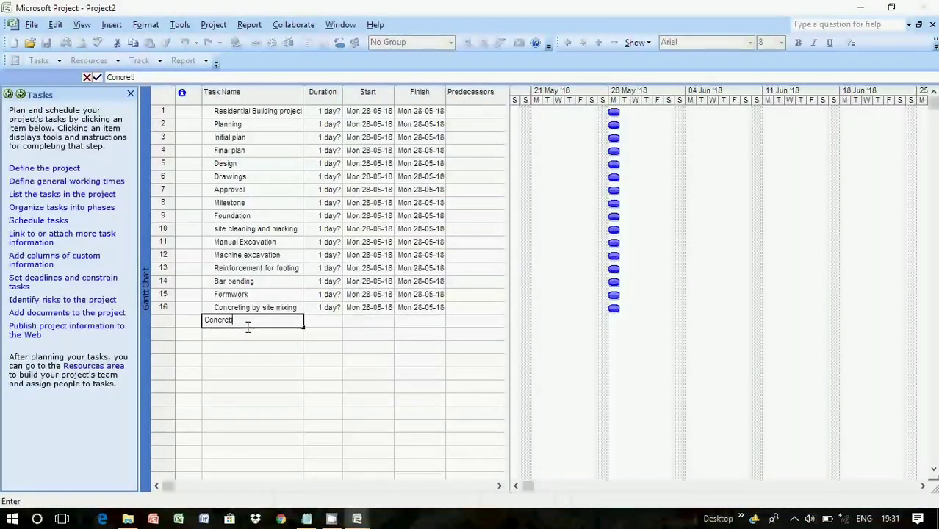
pyautogui.write('ing by')
pyautogui.write('ready mix')
pyautogui.press('Return')
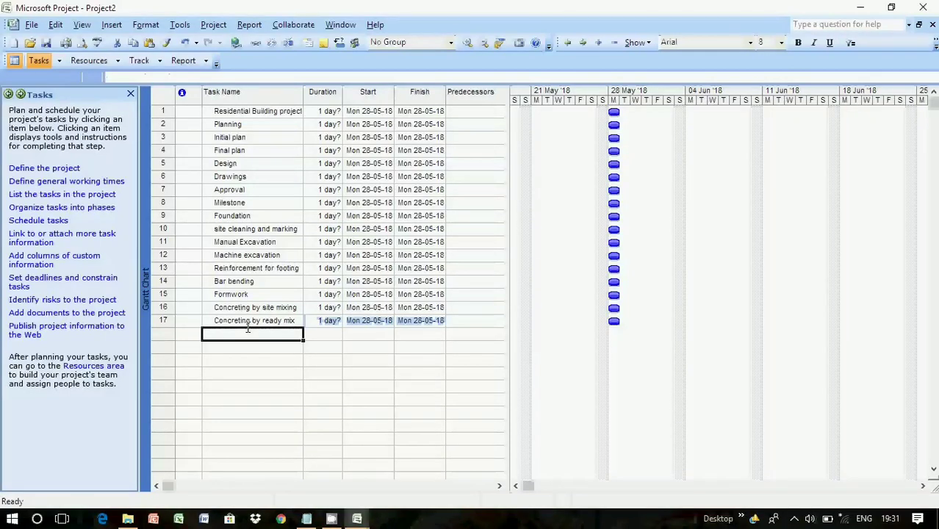
# Step: Add the task "Curing" below the Concreting by ready mix task
pyautogui.write('C')
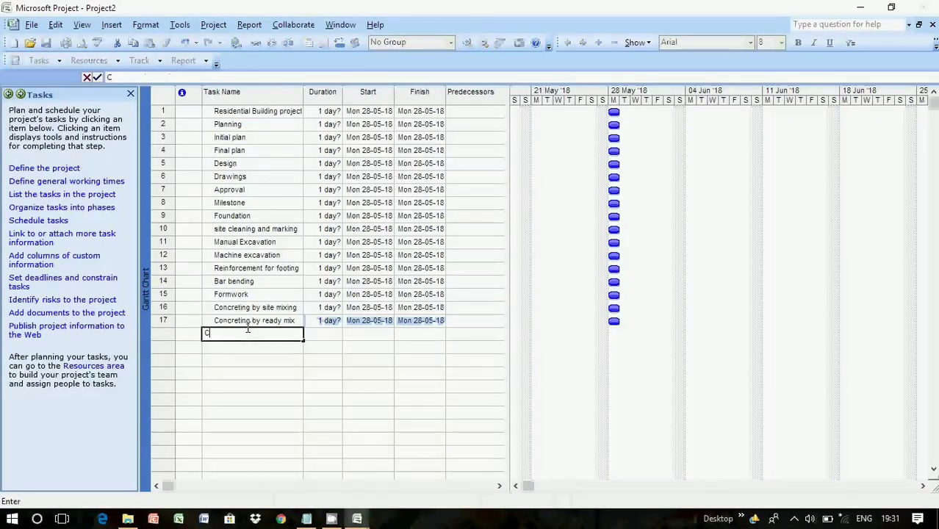
pyautogui.write('uring')
pyautogui.press('Return')
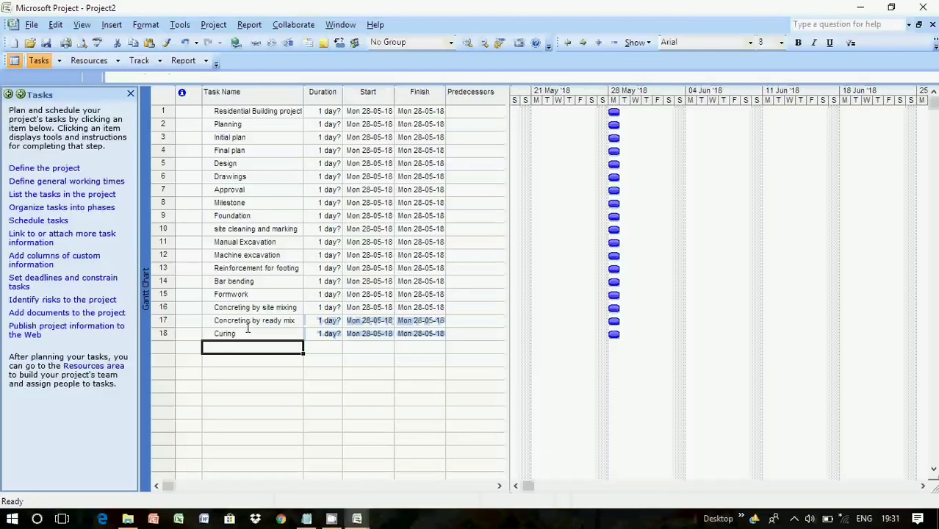
# Step: Add the task "Backfilling" below the Curing task
pyautogui.write('b')
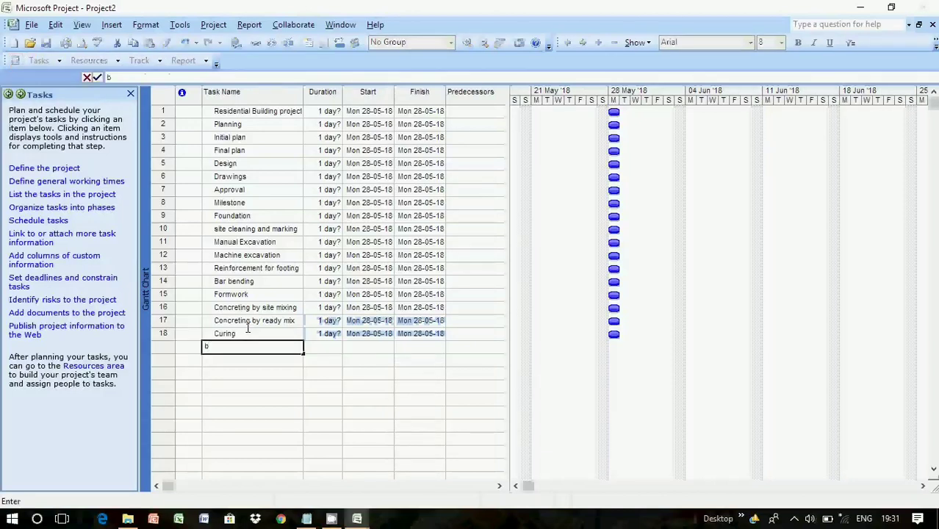
pyautogui.press('BackSpace')
pyautogui.write('Backf')
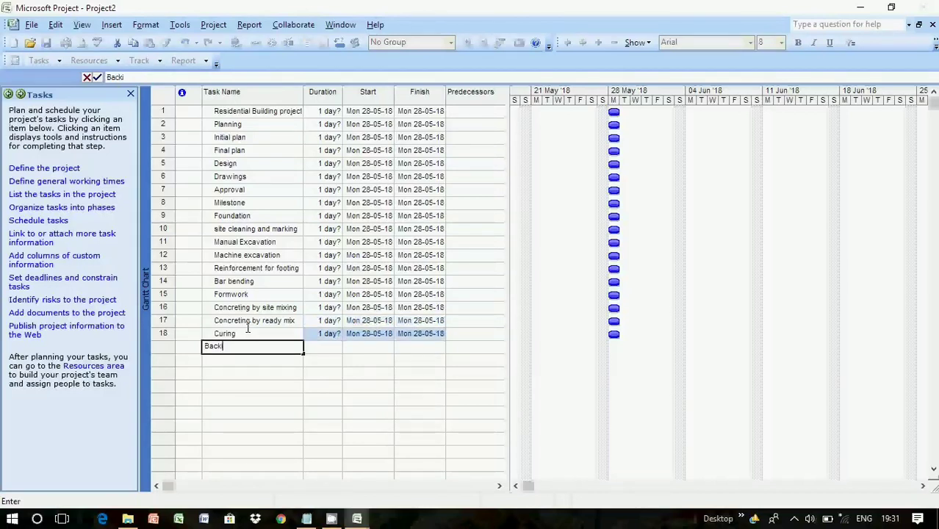
pyautogui.press('BackSpace')
pyautogui.write('filling')
pyautogui.press('Return')
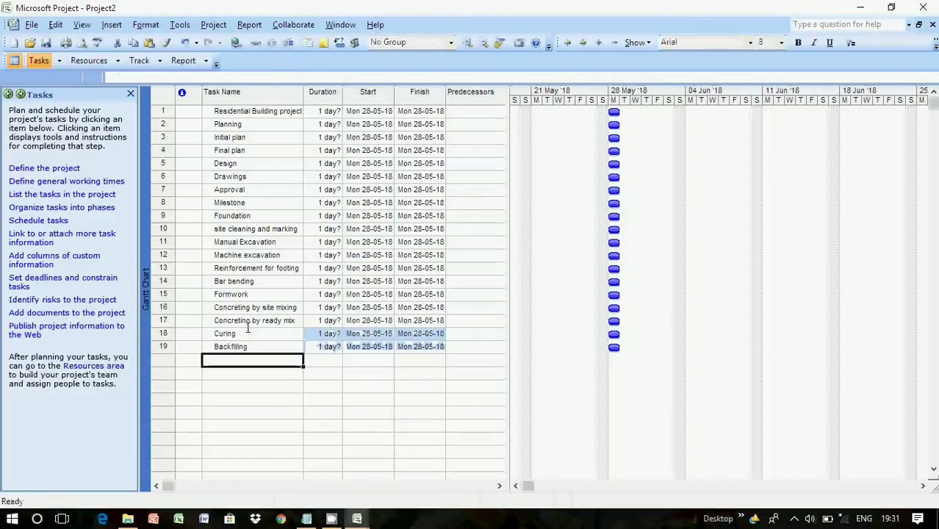
# Step: Add the task "Mile stone" below the Backfilling task to close the foundation list
pyautogui.write('Mile')
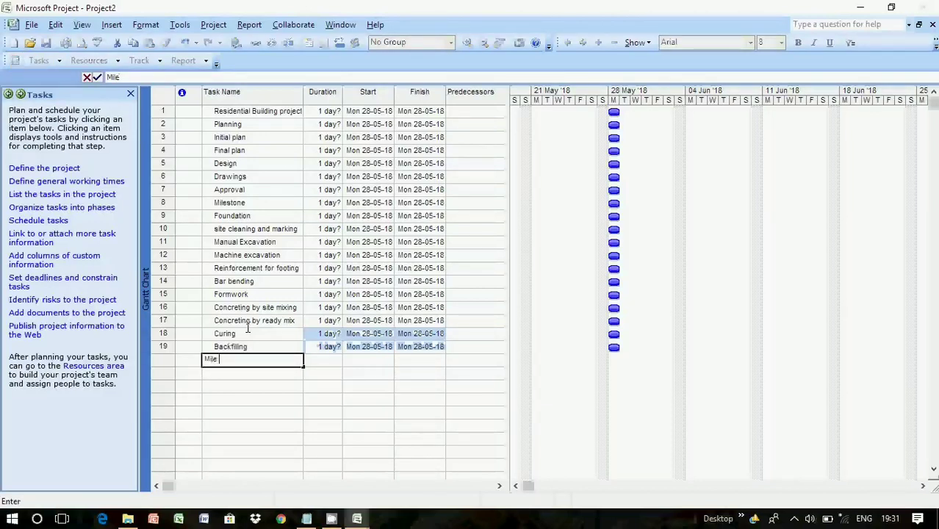
pyautogui.write(' stone')
pyautogui.press('Return')
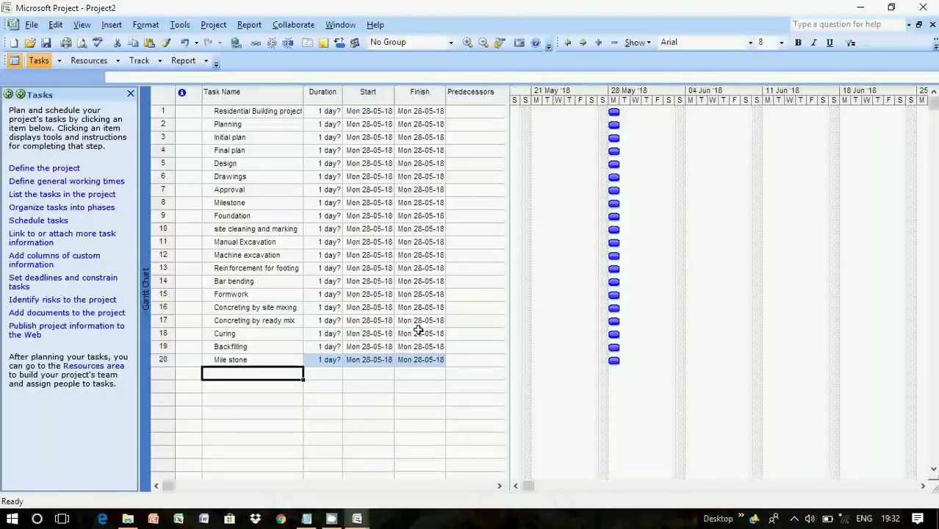
# Step: Switch to the Notepad file "steps in parts MSP.txt", highlight the item on indents and outdents, and return to the project
pyautogui.click(307, 520)
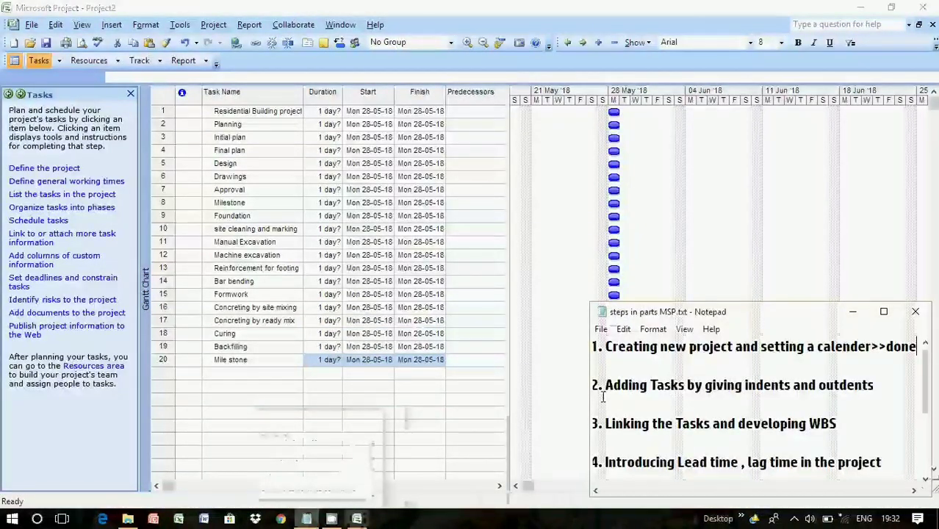
pyautogui.moveTo(875, 385); pyautogui.dragTo(672, 385)
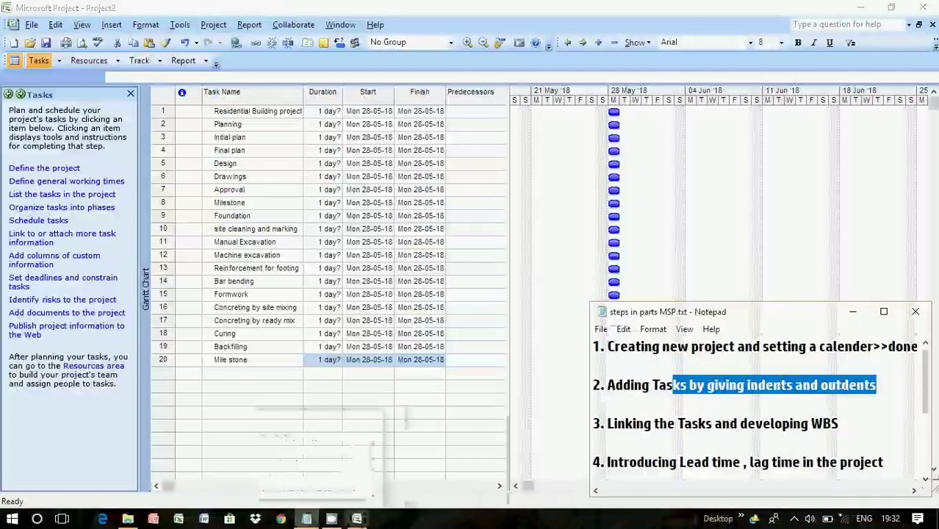
pyautogui.click(215, 178)
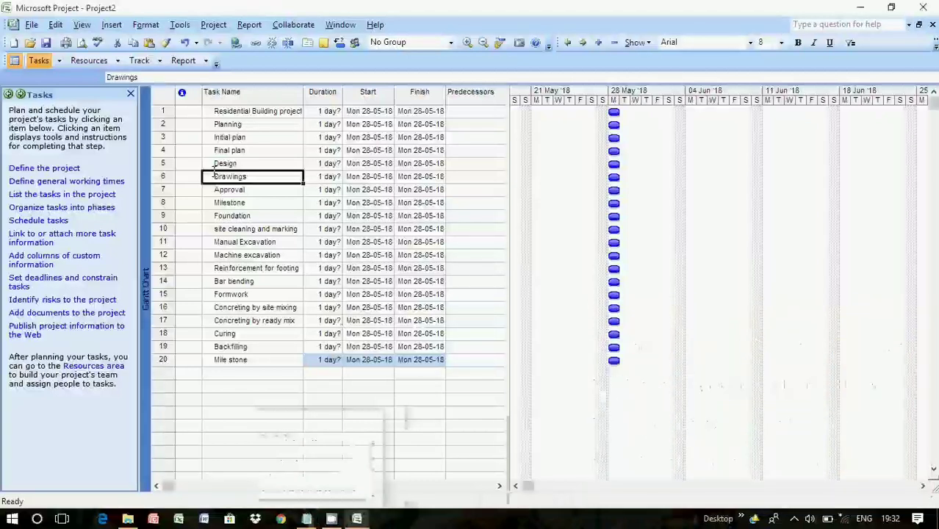
# Step: Indent the Planning task one level under the Residential Building project task
pyautogui.click(237, 111)
pyautogui.click(227, 124)
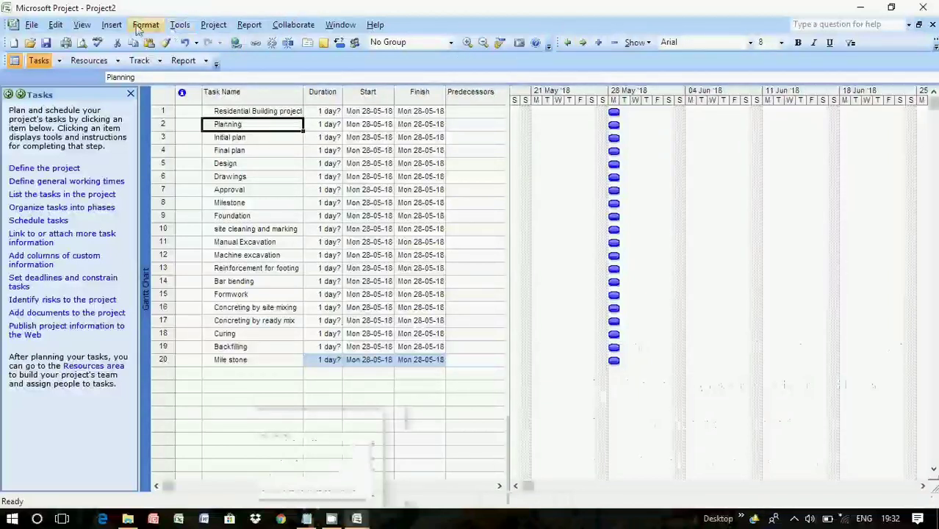
pyautogui.click(202, 26)
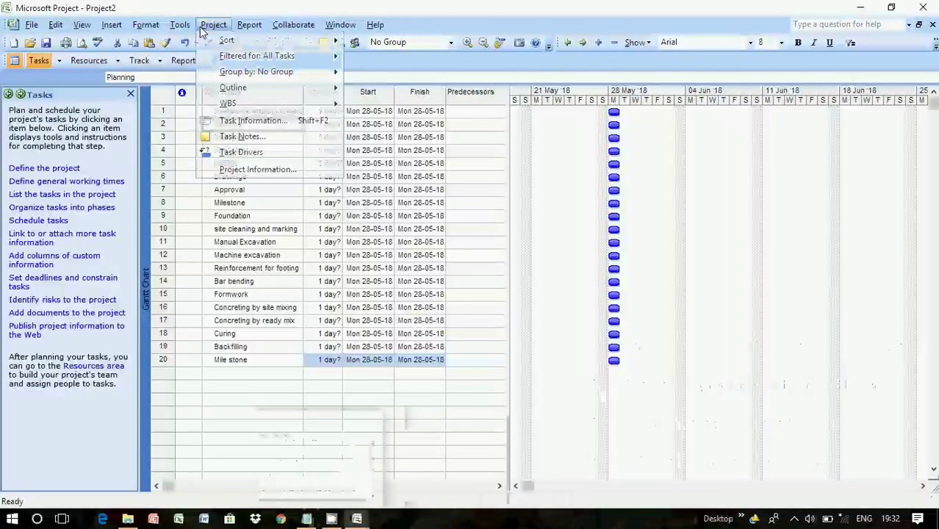
pyautogui.moveTo(234, 89)
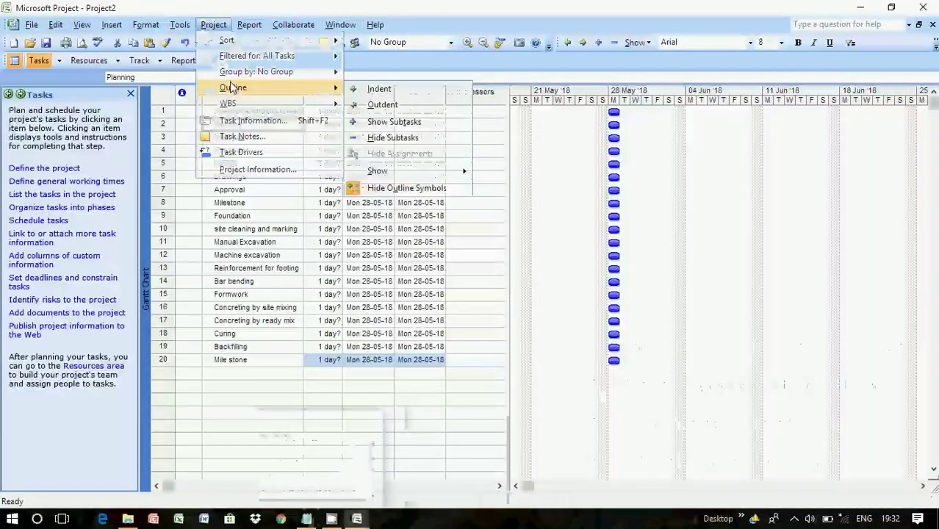
pyautogui.click(371, 95)
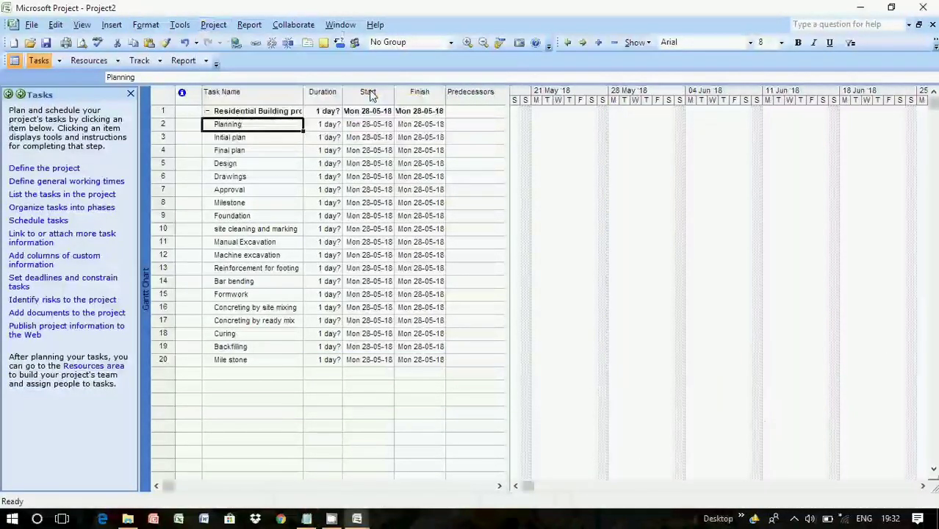
# Step: Indent the Initial plan, Final plan and Design tasks to make them subtasks of Planning
pyautogui.click(272, 139)
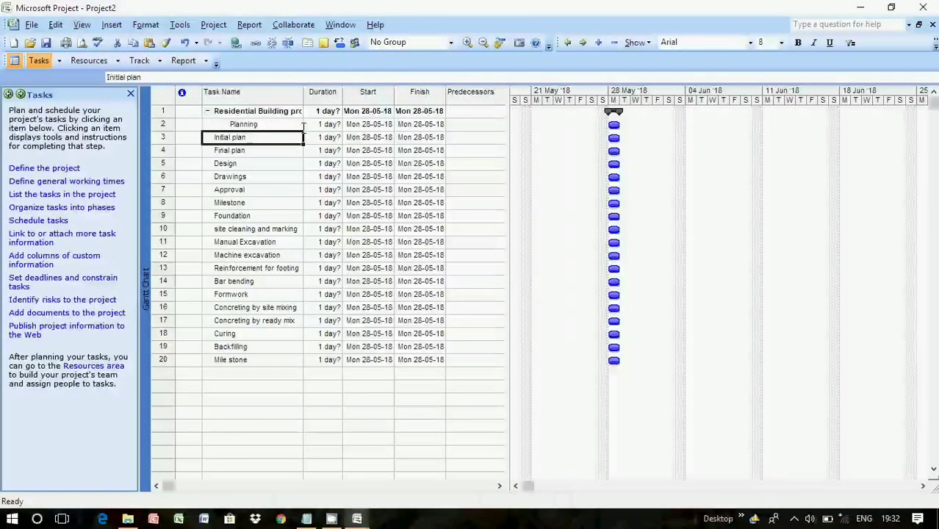
pyautogui.click(579, 44)
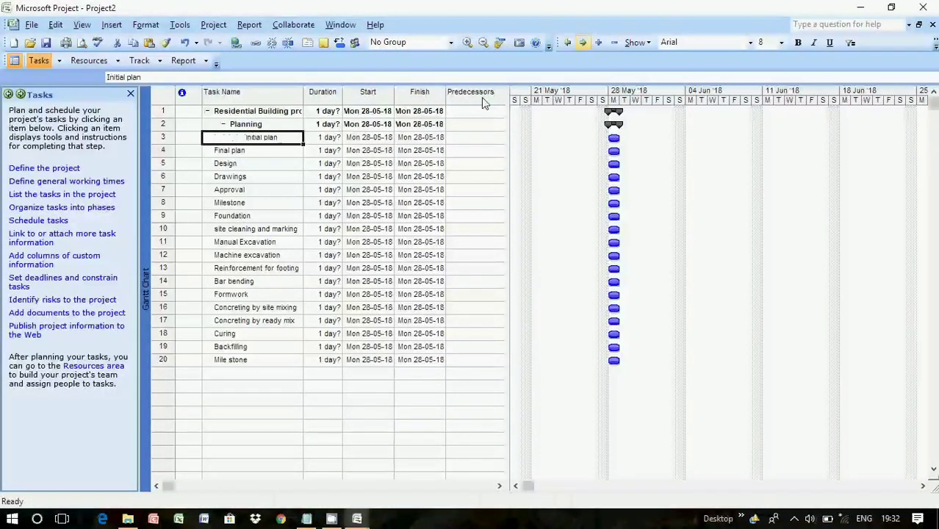
pyautogui.click(271, 151)
pyautogui.click(579, 45)
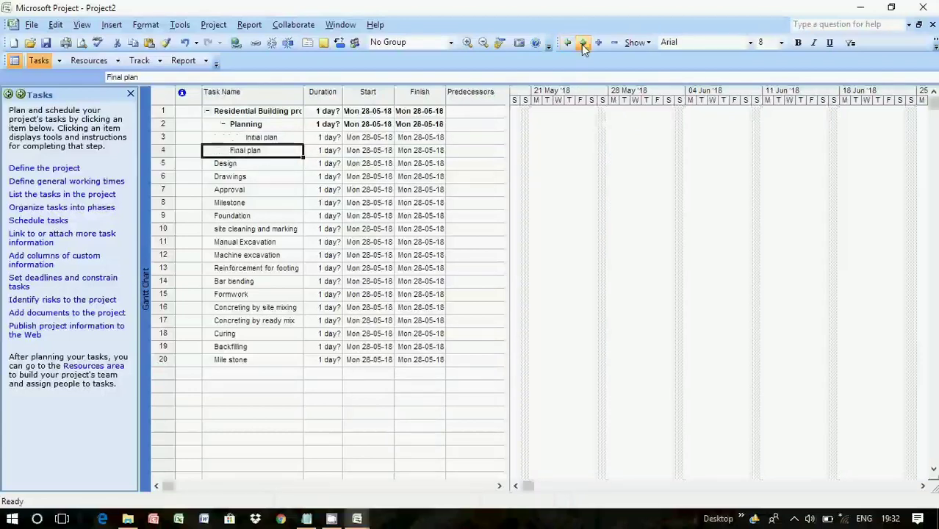
pyautogui.click(263, 163)
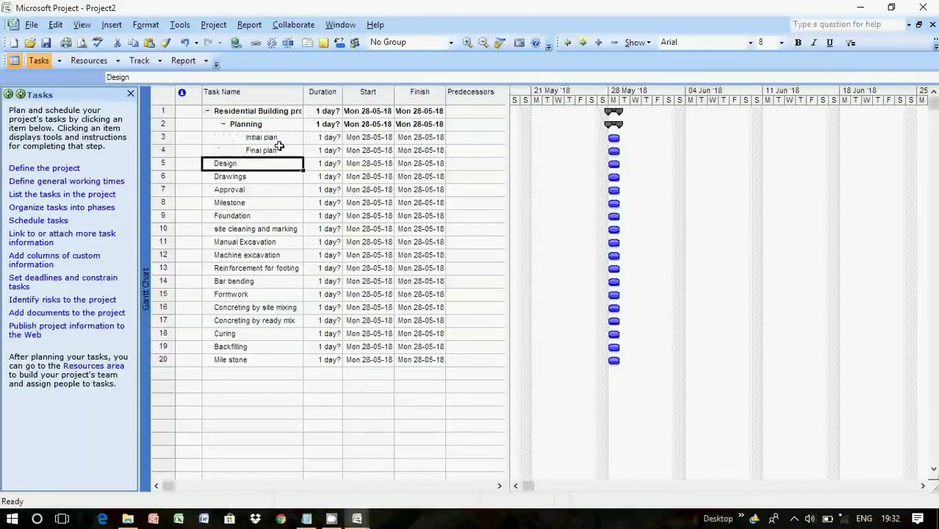
pyautogui.click(583, 42)
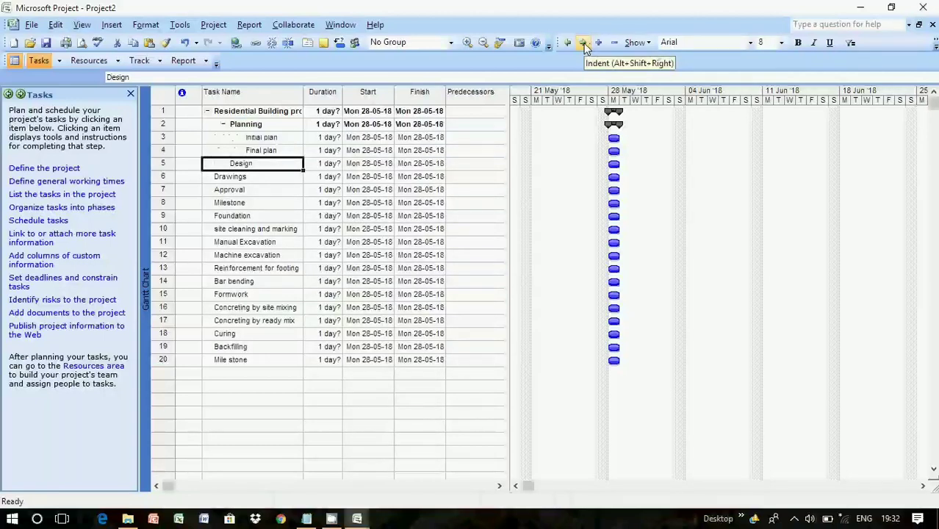
pyautogui.click(583, 43)
# Step: Indent the Drawings, Approval and Milestone tasks to make them subtasks of Planning
pyautogui.click(258, 180)
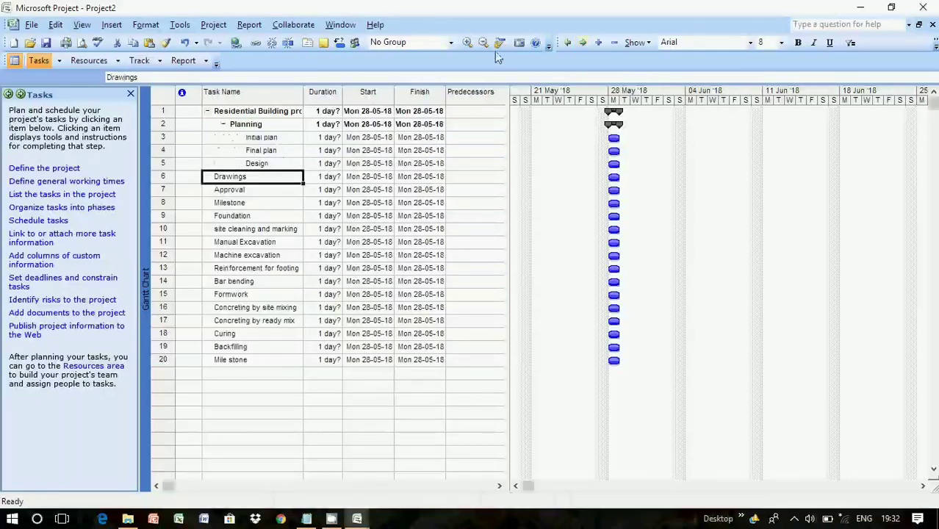
pyautogui.click(582, 43)
pyautogui.click(280, 190)
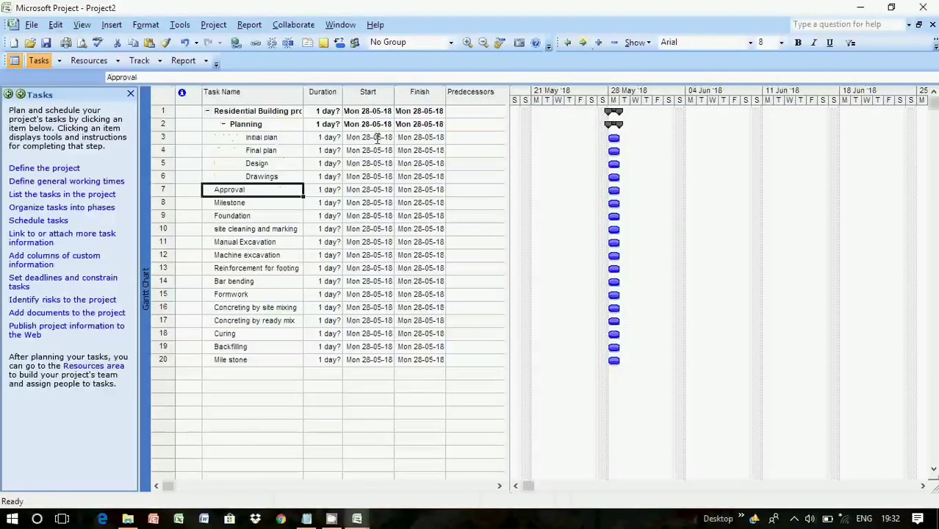
pyautogui.click(582, 44)
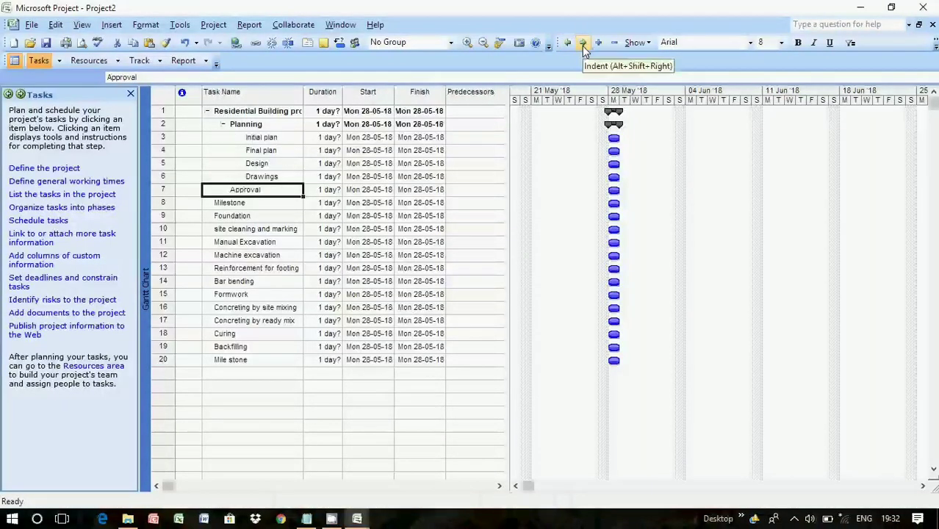
pyautogui.click(283, 203)
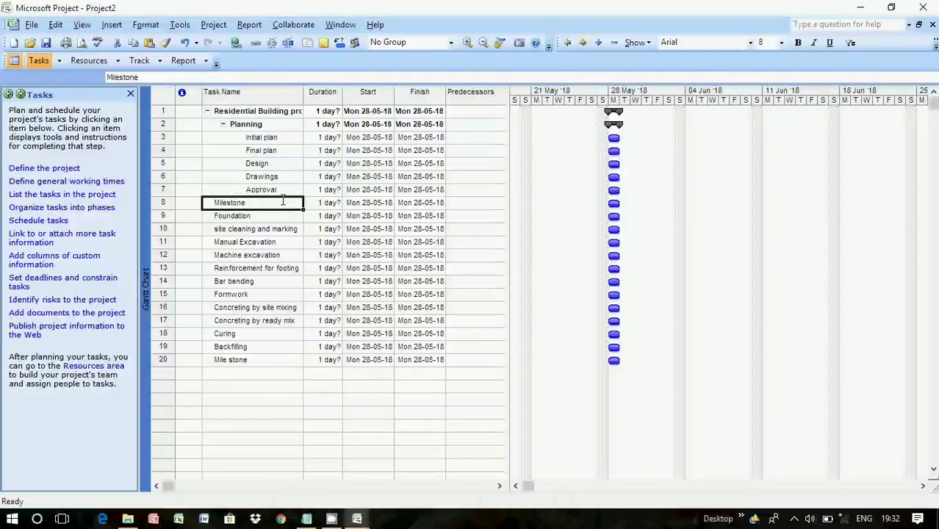
pyautogui.click(582, 43)
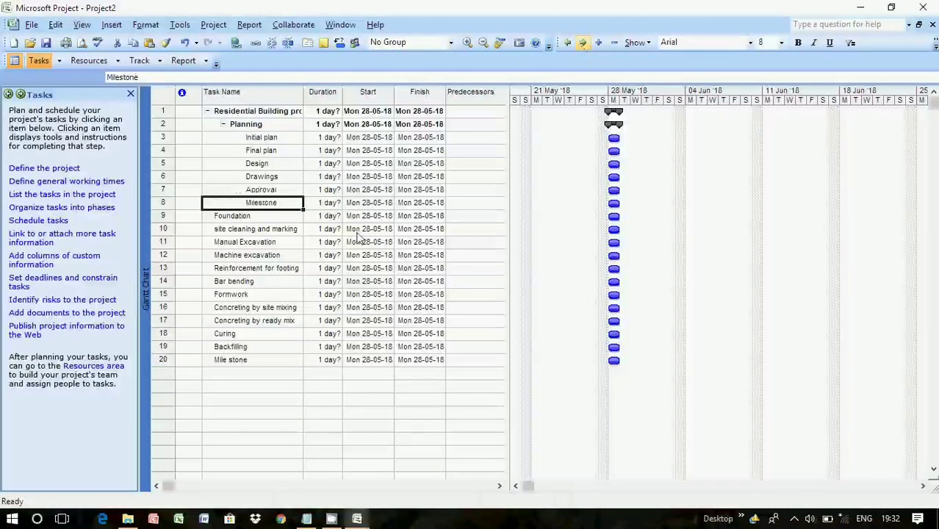
# Step: Indent Foundation to the same level as Planning and make site cleaning and marking its first subtask
pyautogui.click(226, 219)
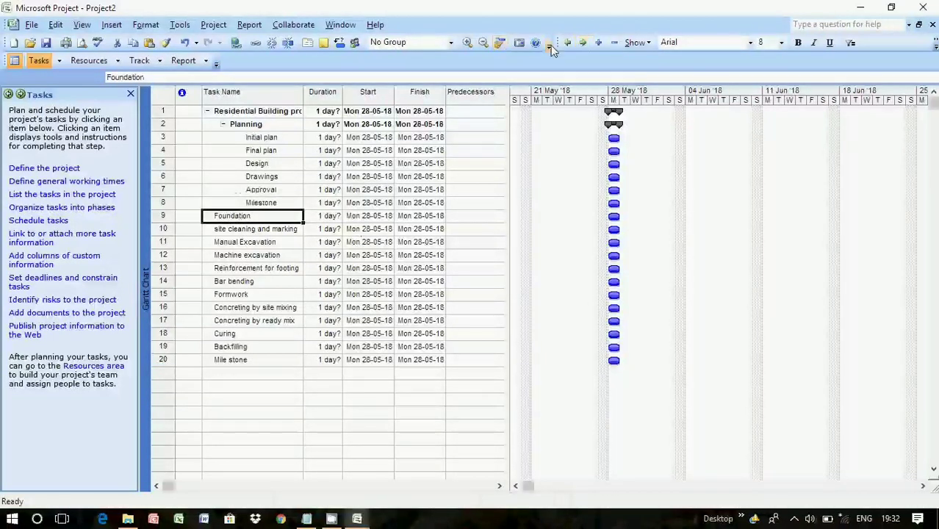
pyautogui.click(581, 44)
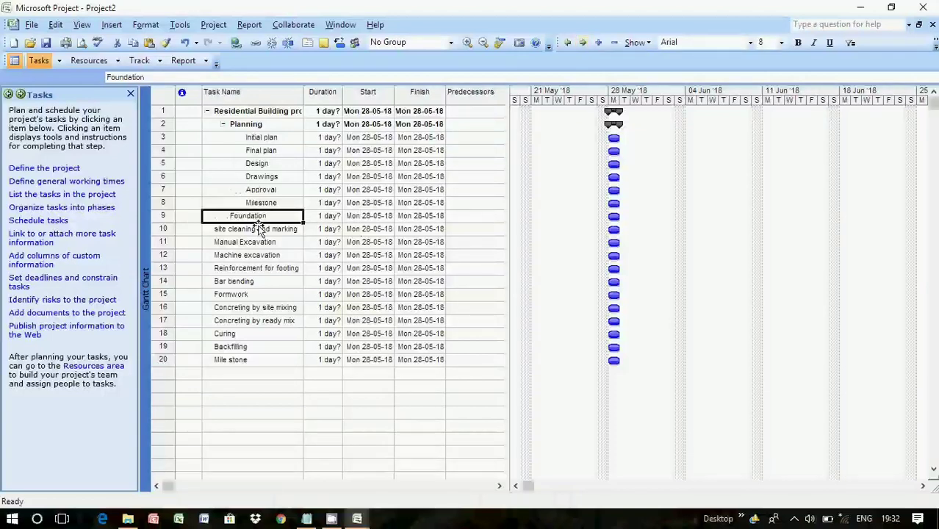
pyautogui.click(257, 229)
pyautogui.click(582, 42)
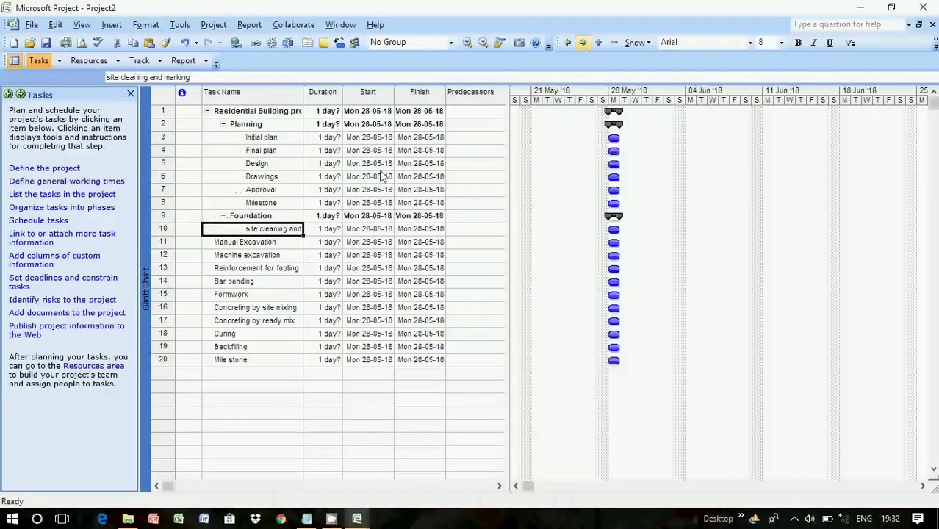
# Step: Indent the Manual Excavation and Machine excavation tasks to make them subtasks of Foundation
pyautogui.click(238, 241)
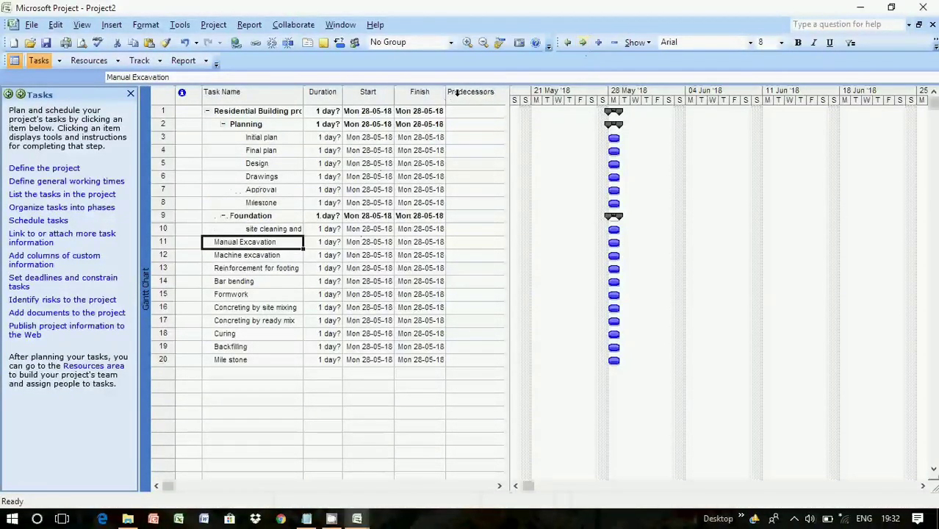
pyautogui.click(580, 43)
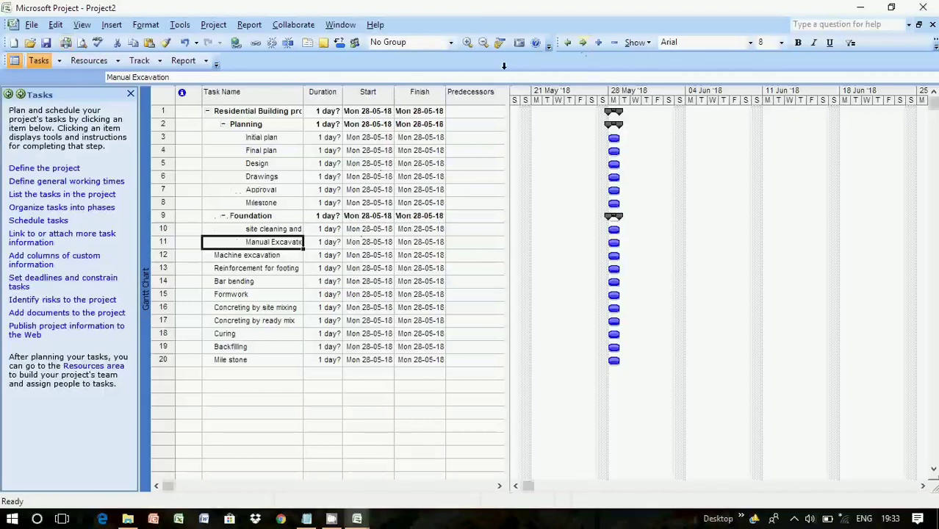
pyautogui.click(270, 259)
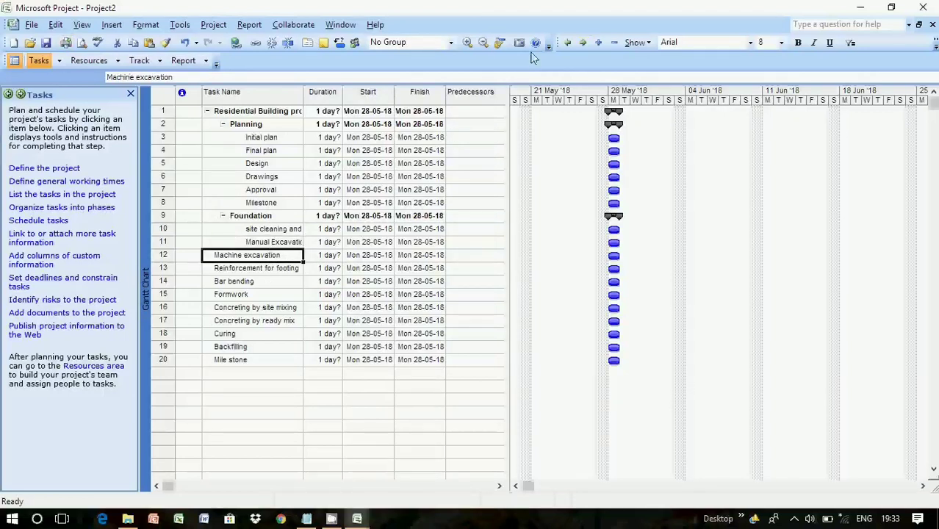
pyautogui.click(581, 44)
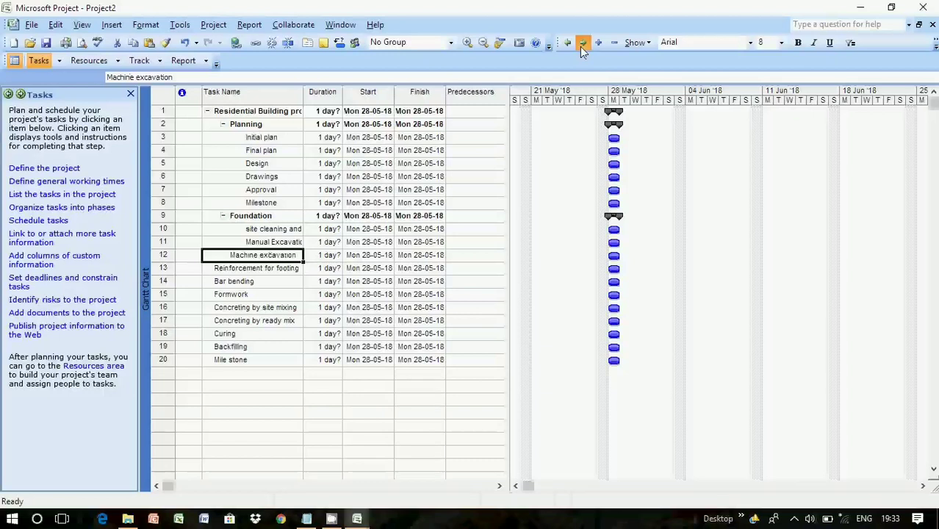
# Step: Indent the Reinforcement for footing and Bar bending tasks two levels to place them under Foundation
pyautogui.click(268, 267)
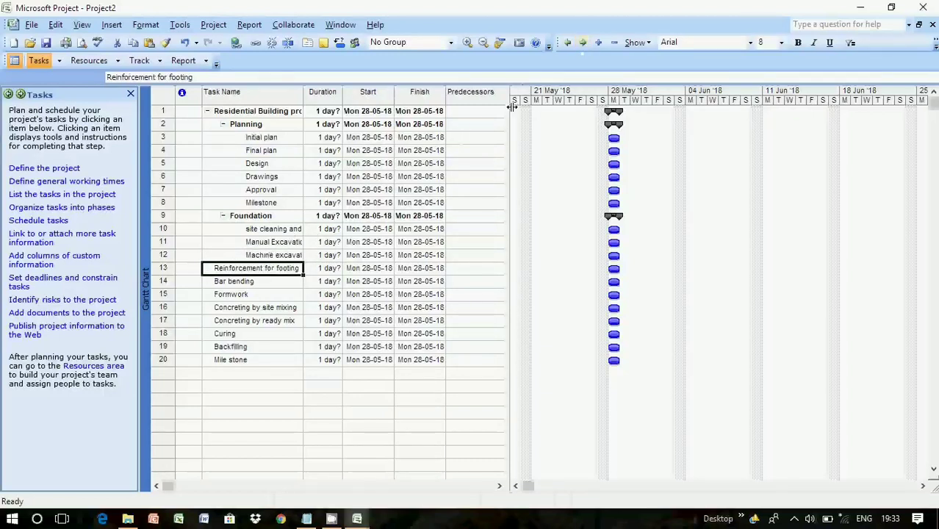
pyautogui.click(582, 44)
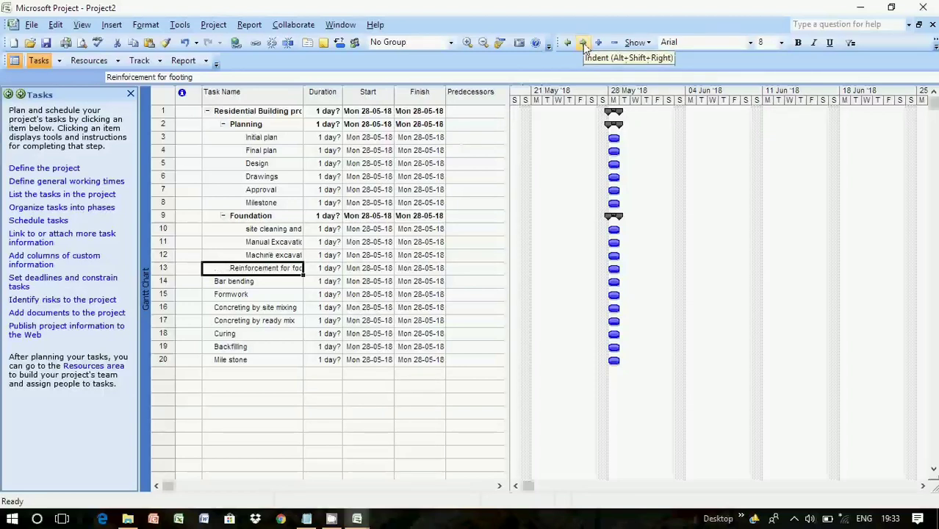
pyautogui.click(582, 44)
pyautogui.press('Down')
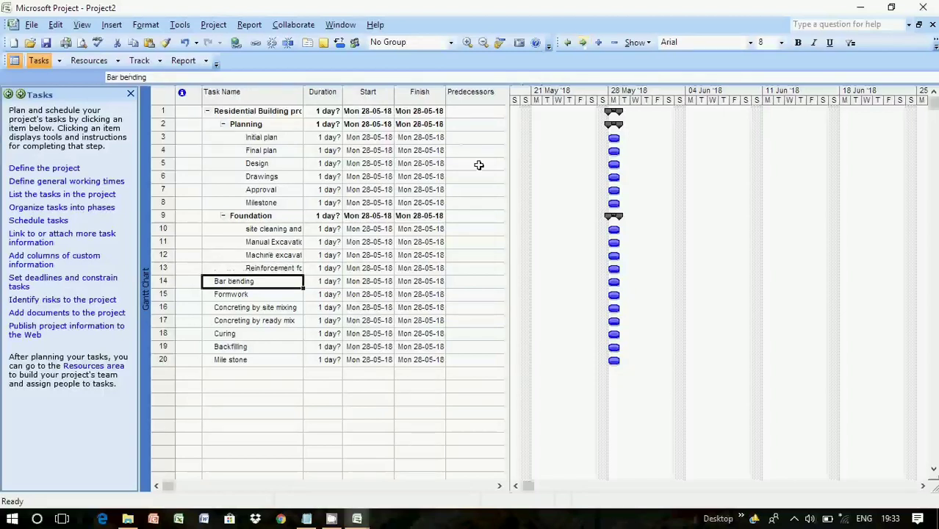
pyautogui.click(583, 45)
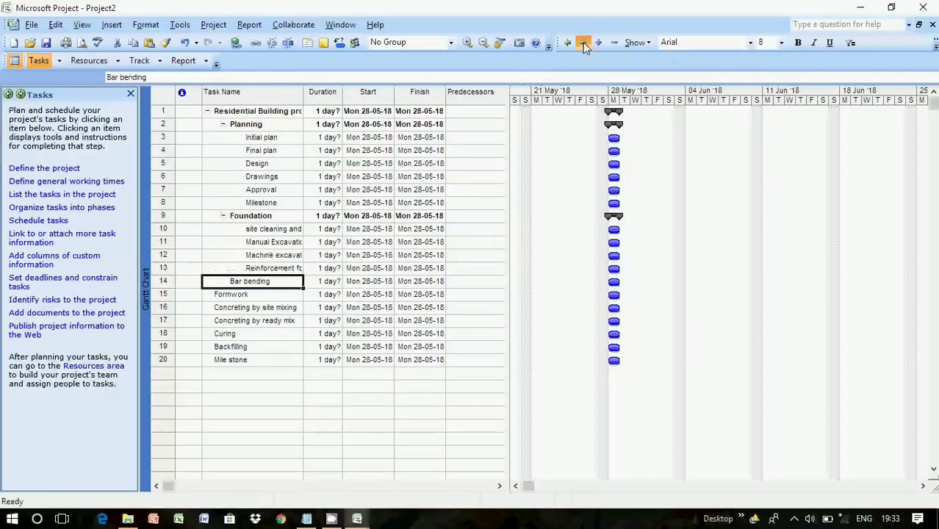
pyautogui.click(583, 45)
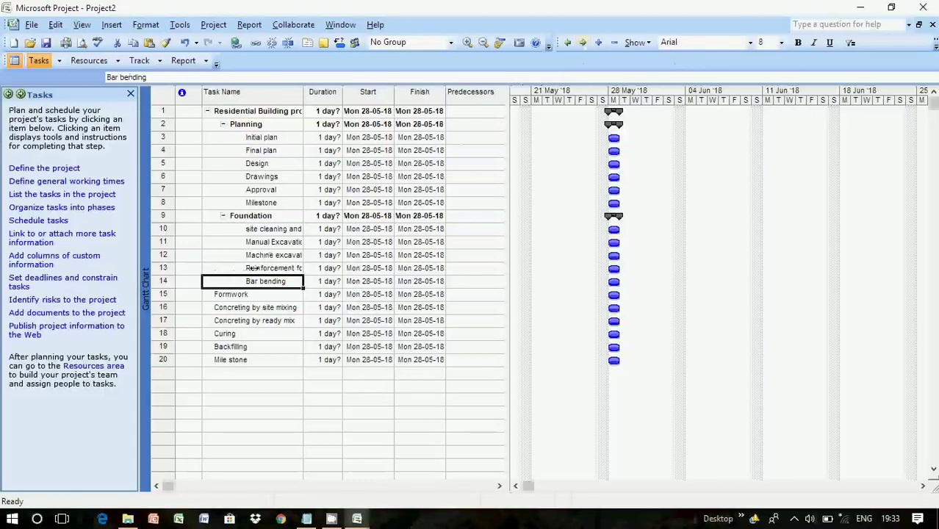
# Step: Outdent and re-indent Reinforcement for footing so that Bar bending becomes its subtask within Foundation
pyautogui.click(225, 269)
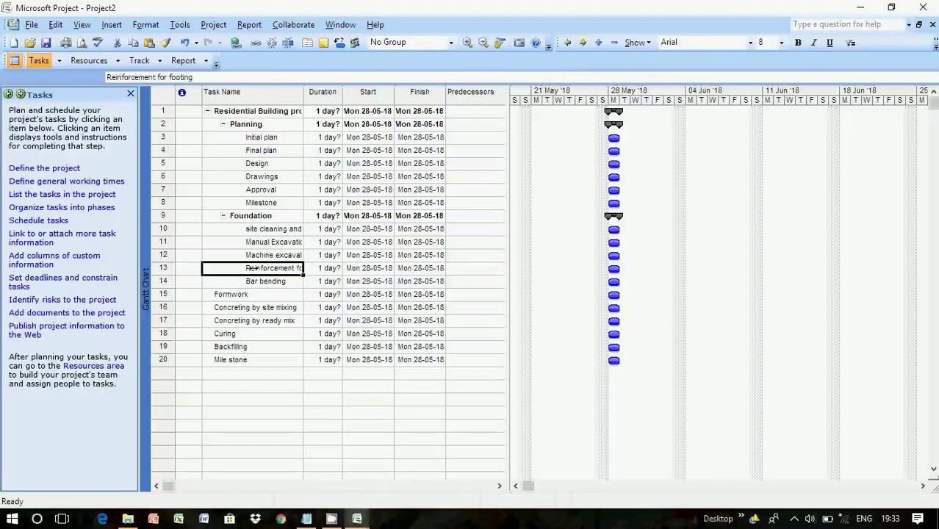
pyautogui.click(566, 44)
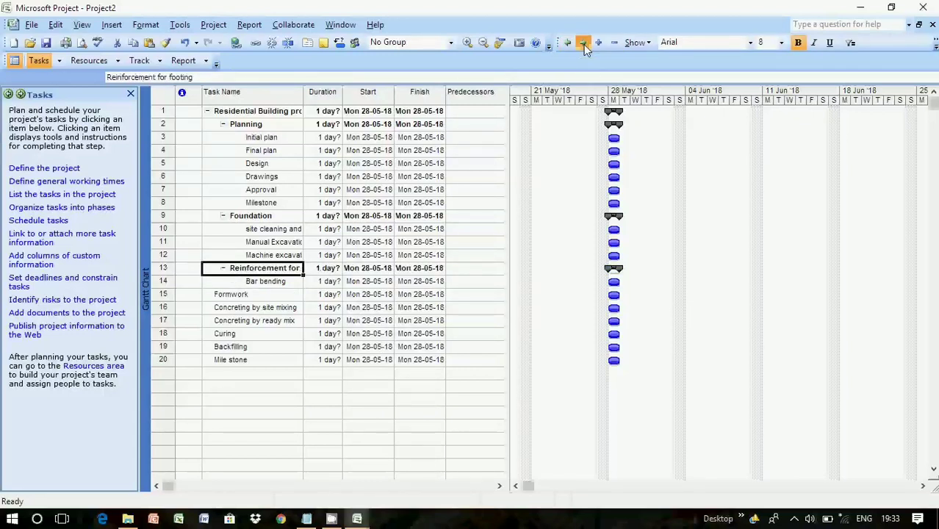
pyautogui.click(583, 42)
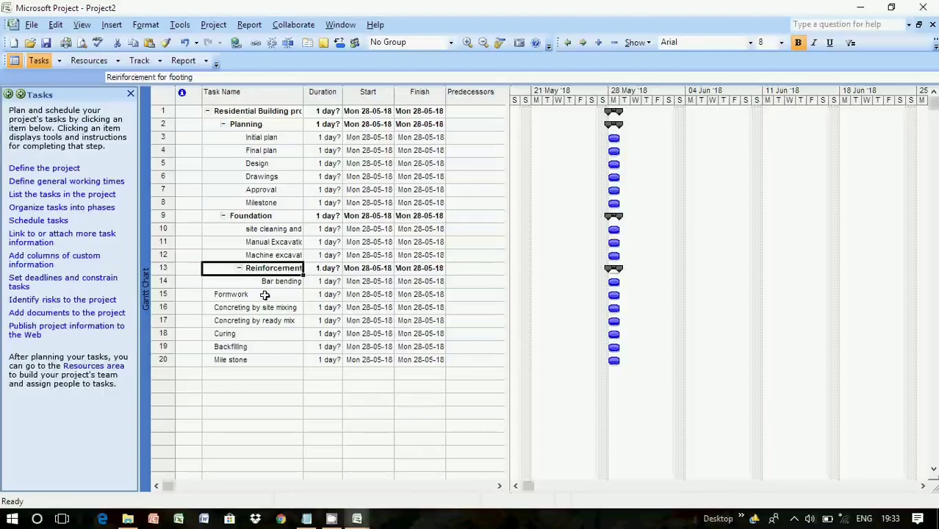
# Step: Indent the Formwork task two levels to put it at the same level as Reinforcement for footing
pyautogui.click(227, 296)
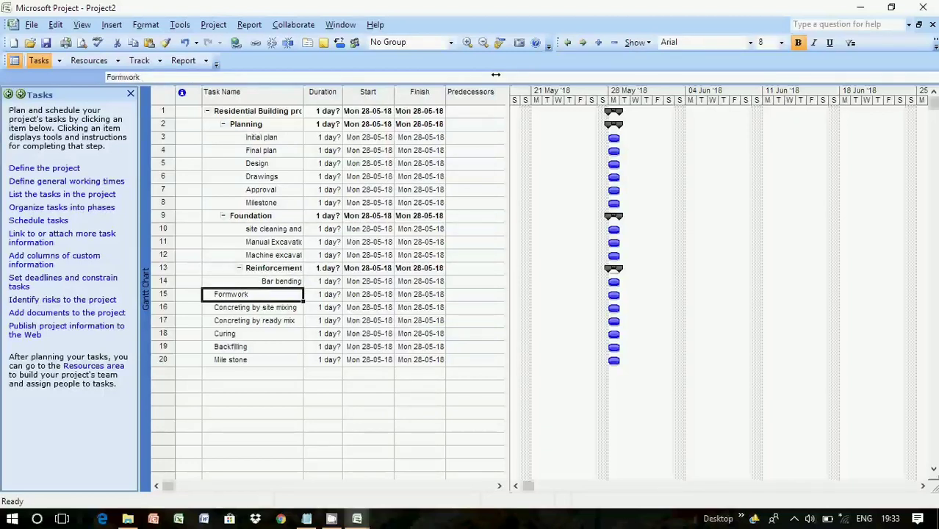
pyautogui.click(583, 43)
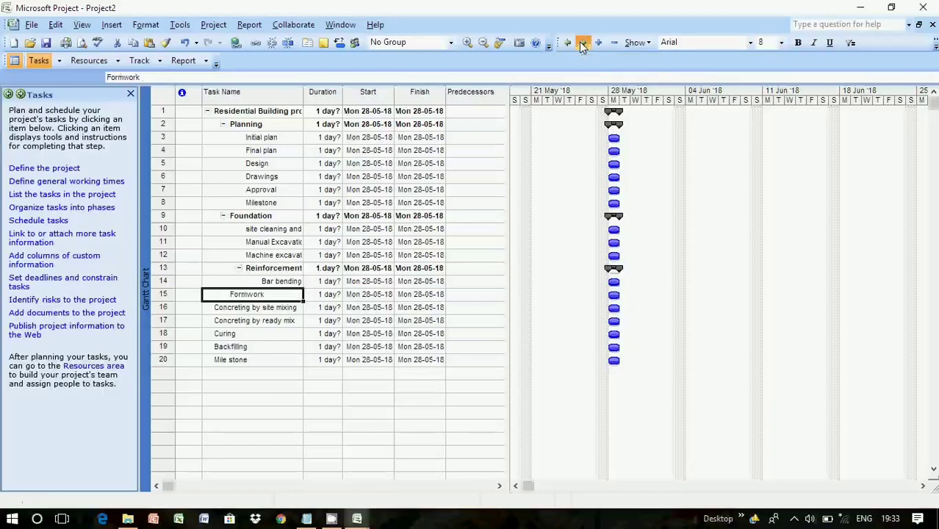
pyautogui.click(583, 43)
pyautogui.click(278, 283)
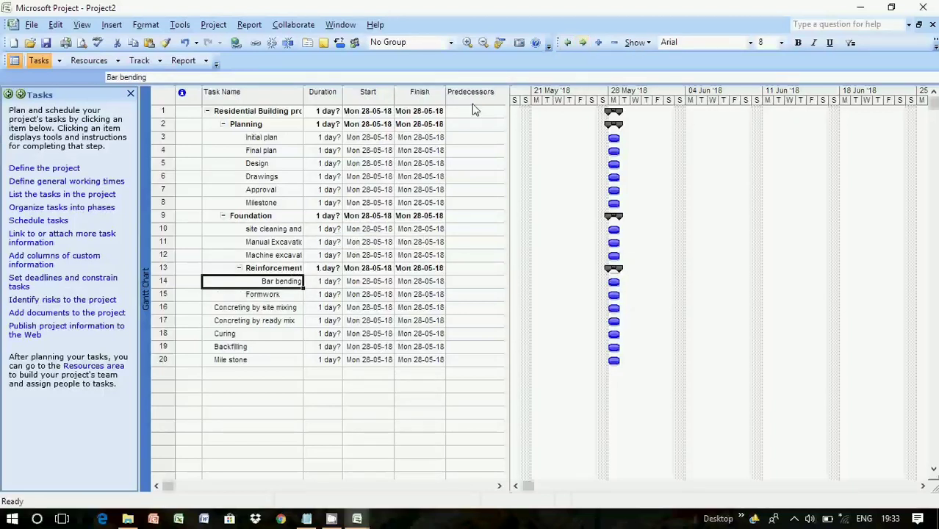
pyautogui.click(566, 43)
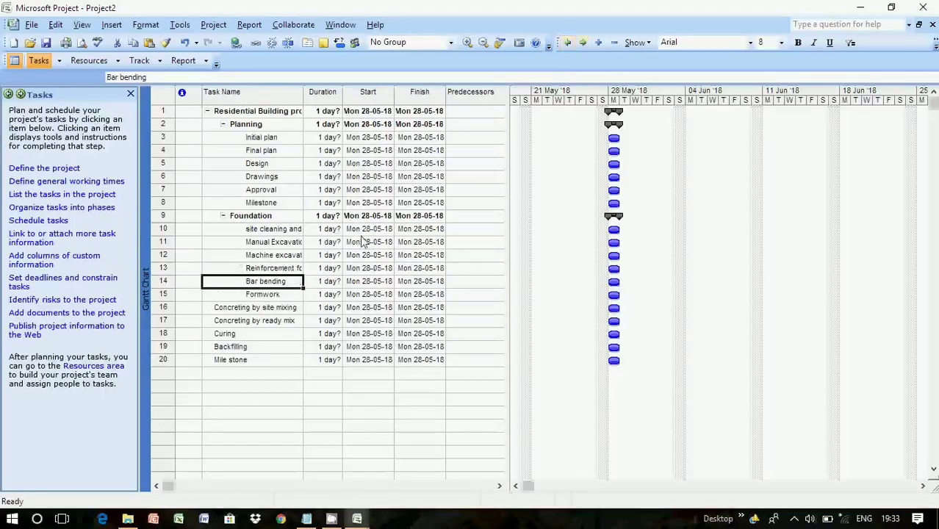
pyautogui.click(583, 44)
# Step: Indent Formwork one more level to make it a subtask of Reinforcement for footing, alongside Bar bending
pyautogui.click(263, 295)
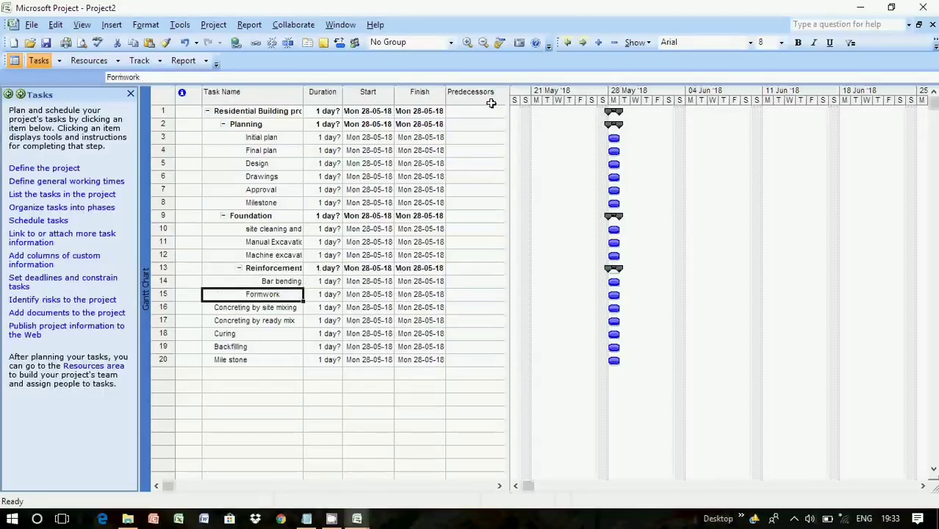
pyautogui.click(582, 44)
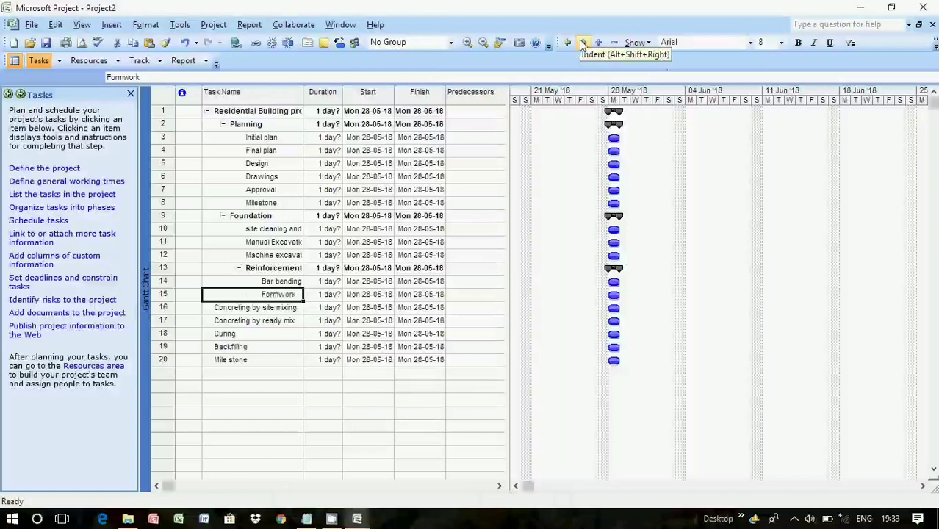
# Step: Indent the Concreting by site mixing and Concreting by ready mix tasks to make them subtasks of Foundation
pyautogui.click(226, 308)
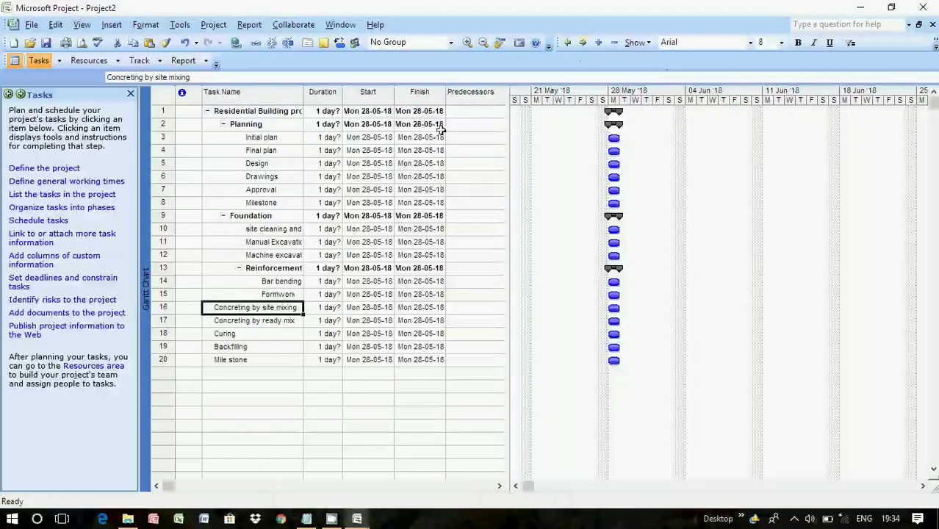
pyautogui.click(581, 44)
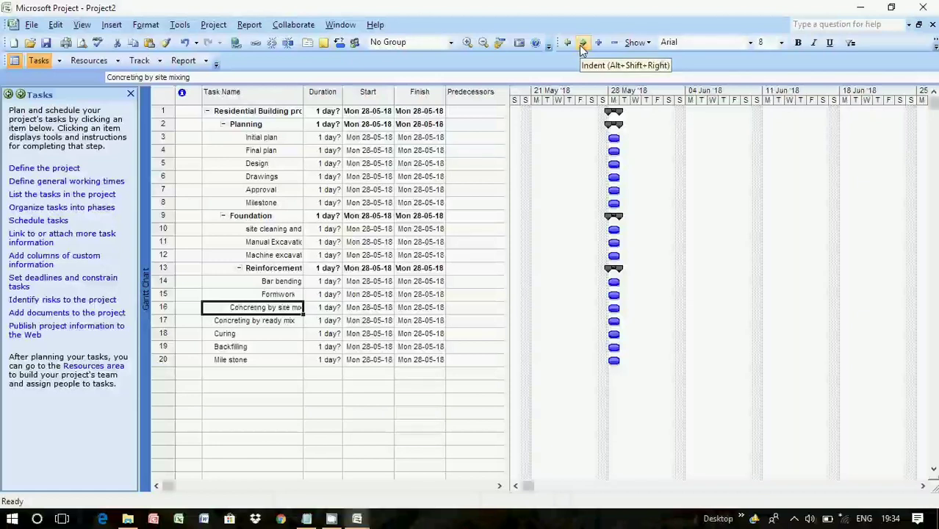
pyautogui.click(581, 44)
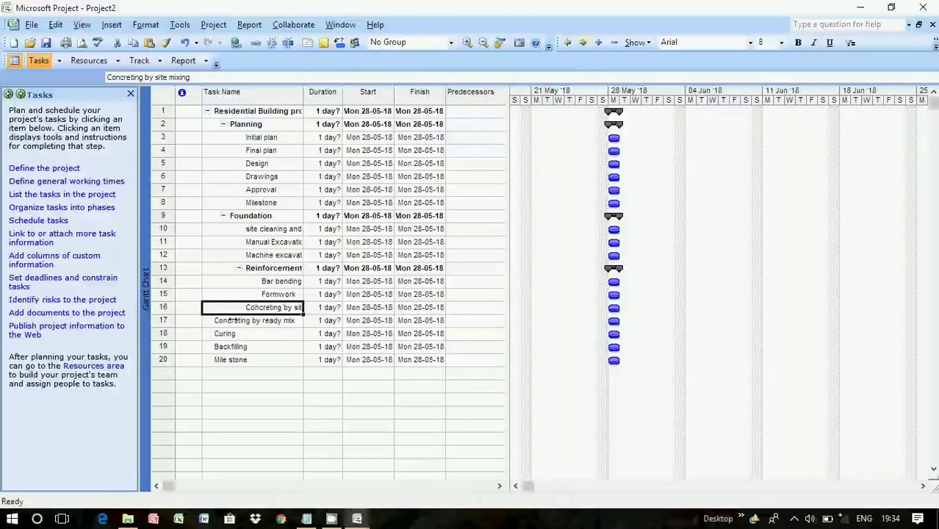
pyautogui.click(232, 320)
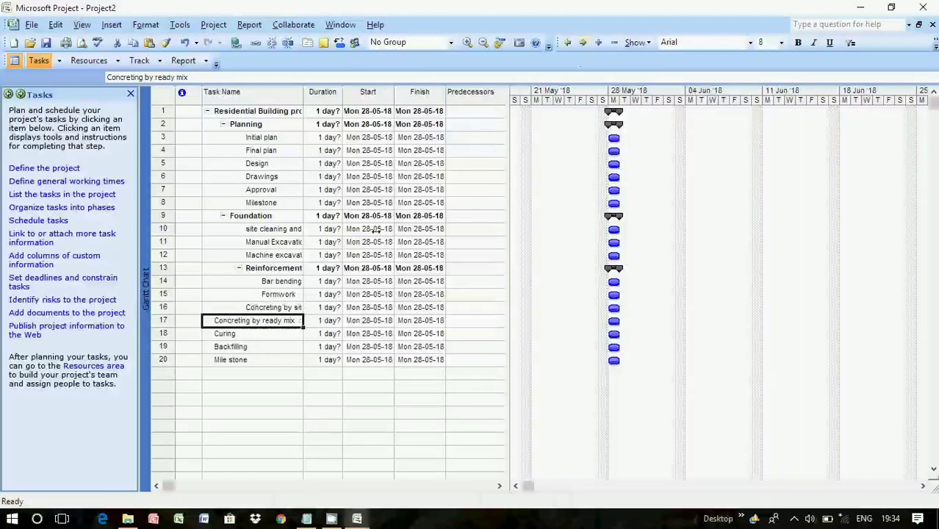
pyautogui.click(581, 44)
pyautogui.click(581, 44)
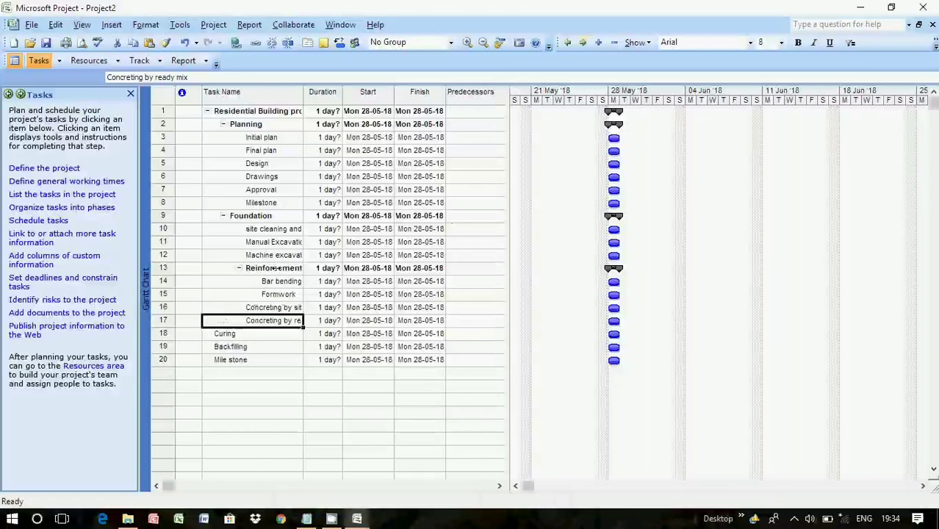
pyautogui.click(273, 269)
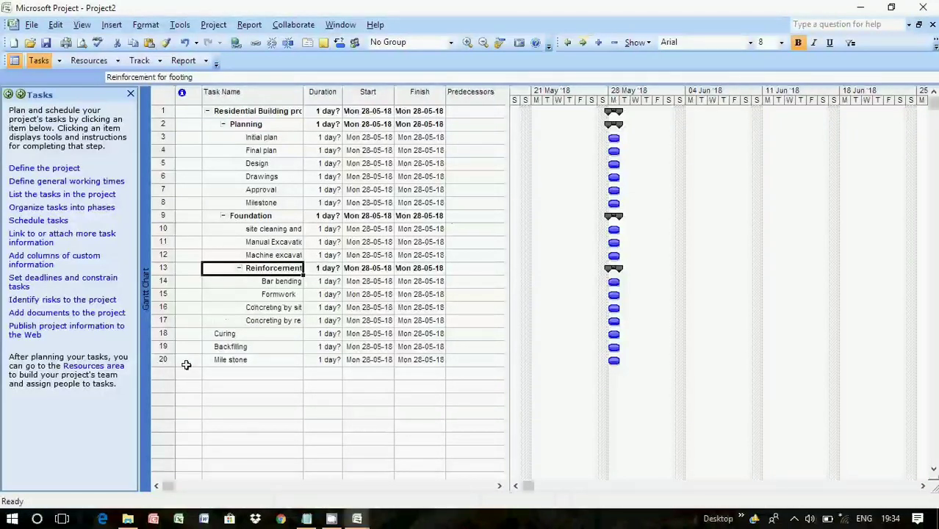
# Step: Indent the Curing and Backfilling tasks two levels to make them subtasks of Foundation
pyautogui.click(223, 338)
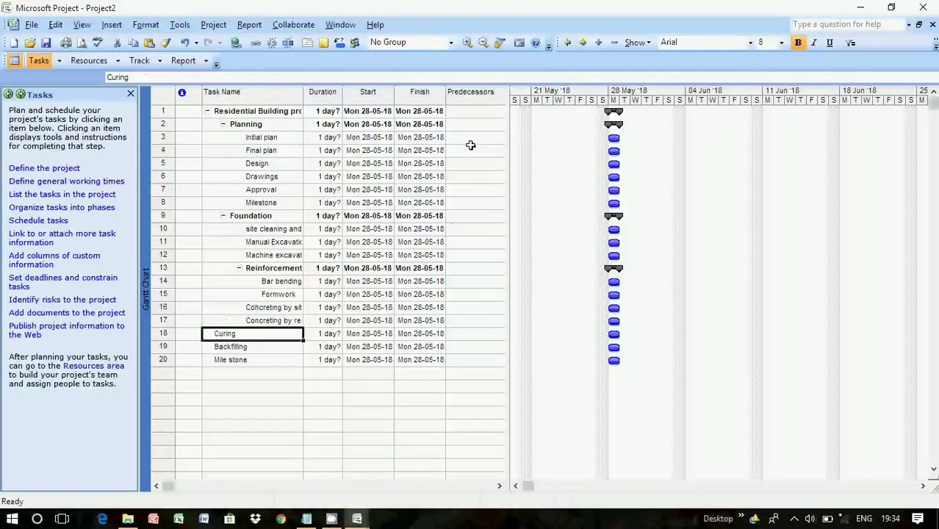
pyautogui.click(581, 46)
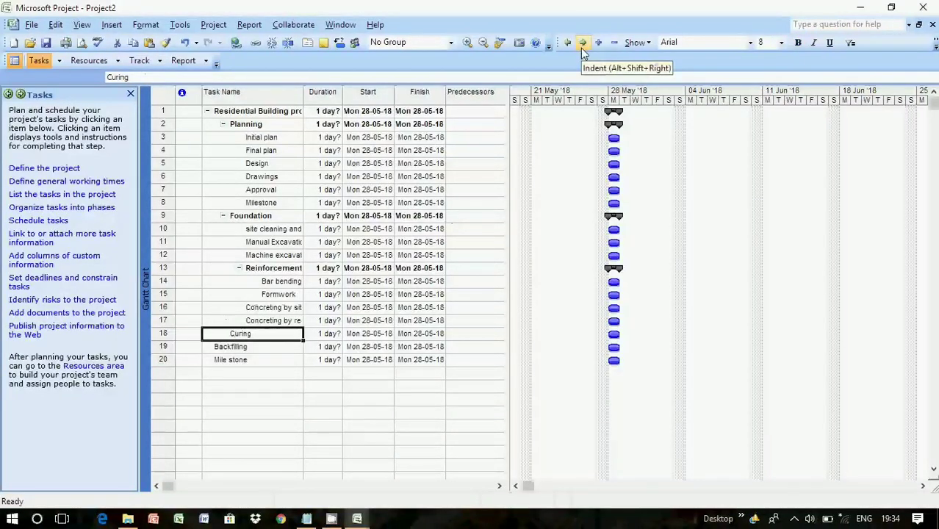
pyautogui.click(580, 47)
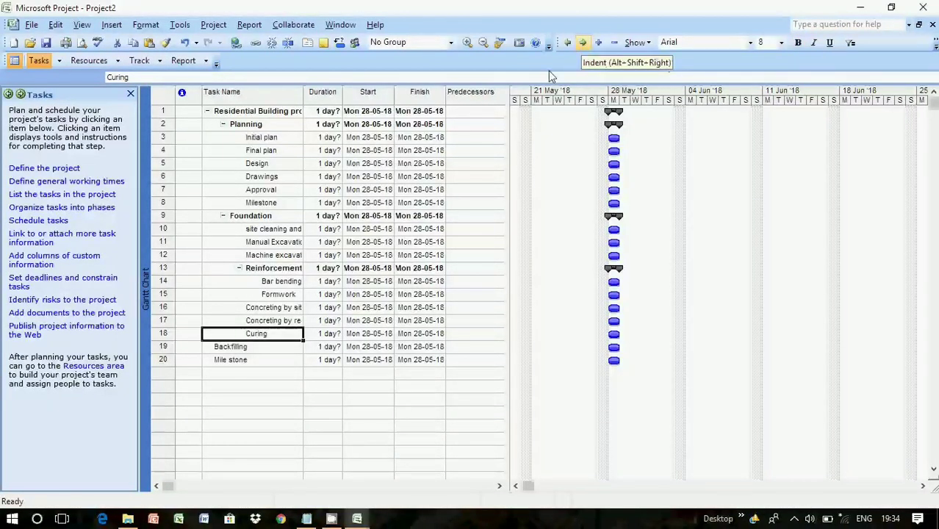
pyautogui.click(258, 348)
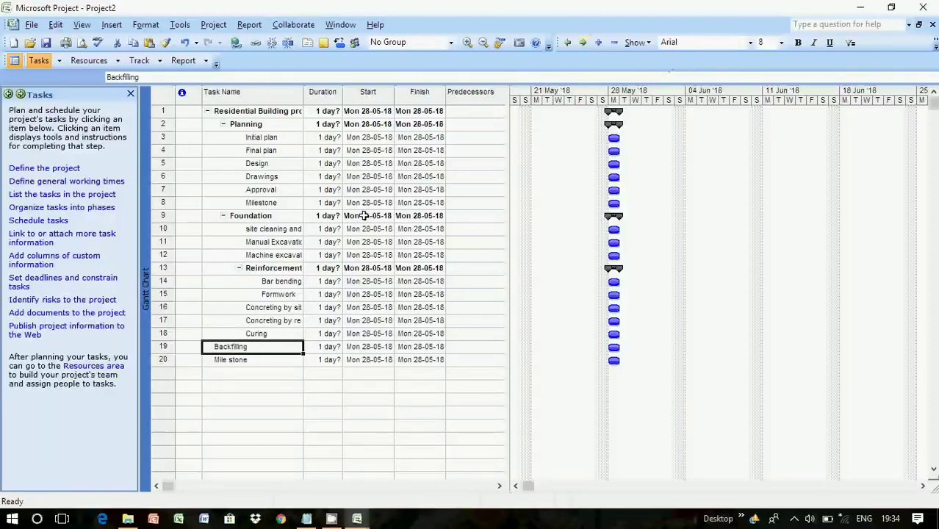
pyautogui.click(586, 43)
pyautogui.click(587, 42)
# Step: Indent the last task, Mile stone, two levels to make it a subtask of Foundation
pyautogui.click(260, 359)
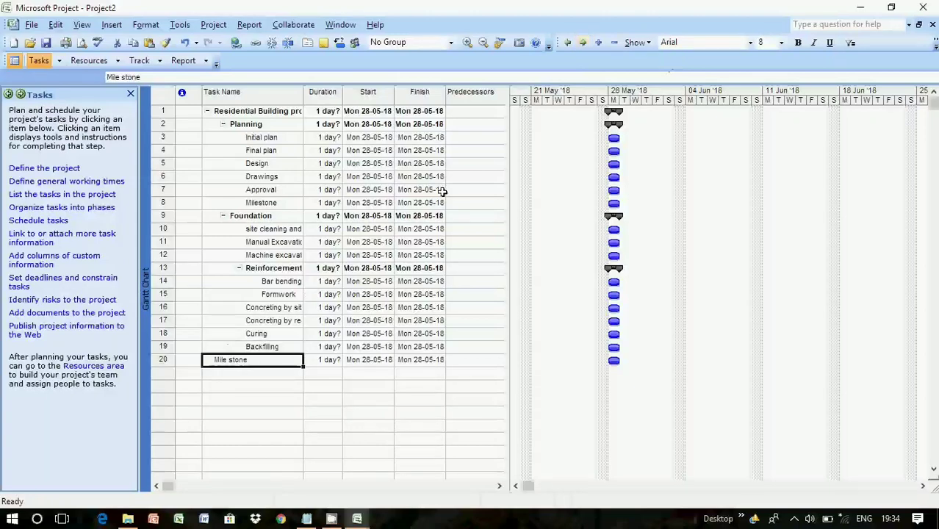
pyautogui.click(567, 42)
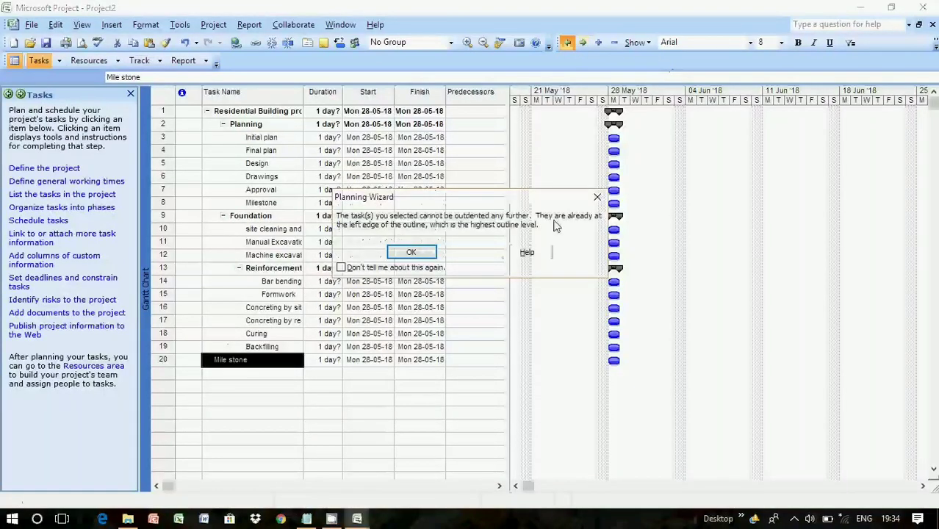
pyautogui.click(596, 197)
pyautogui.click(584, 42)
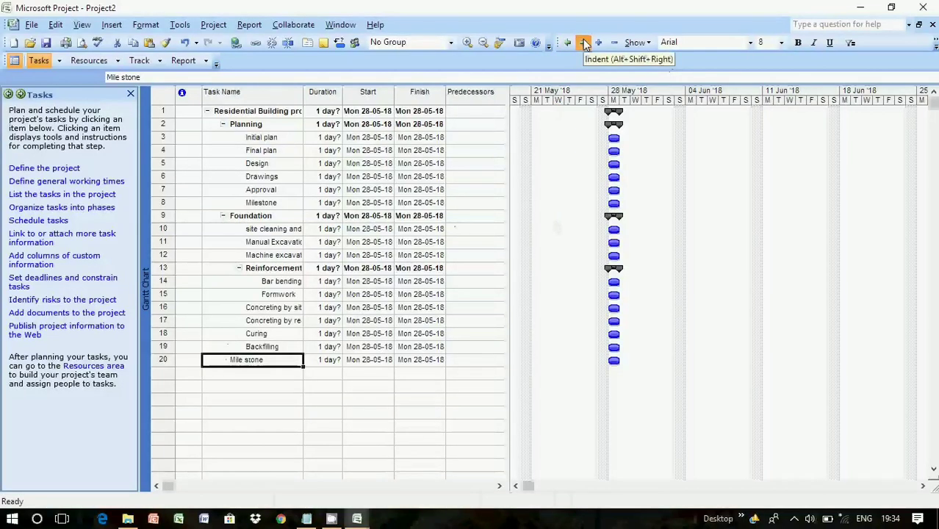
pyautogui.click(450, 308)
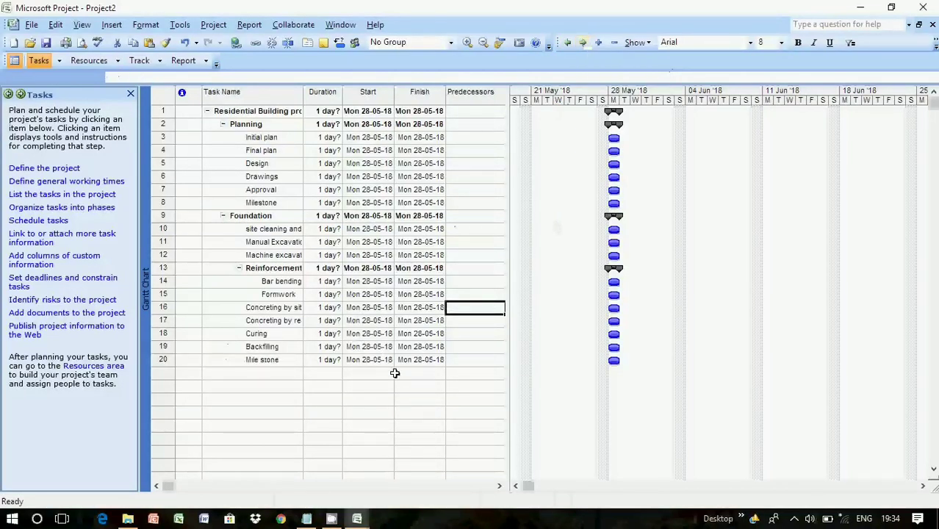
# Step: Switch to Notepad to review steps 2 and 3 of steps in parts MSP.txt, and return to Microsoft Project
pyautogui.click(311, 520)
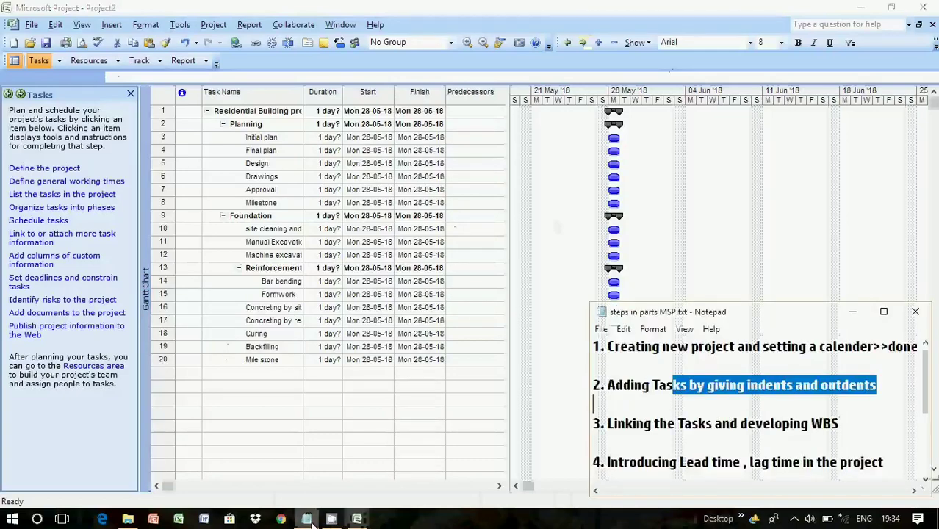
pyautogui.click(682, 394)
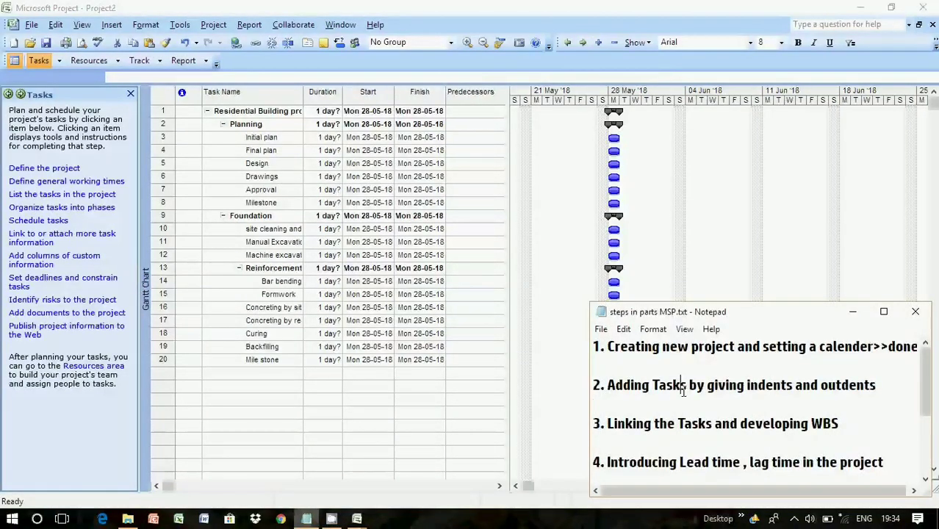
pyautogui.moveTo(735, 385); pyautogui.dragTo(872, 380)
pyautogui.moveTo(617, 424); pyautogui.dragTo(831, 424)
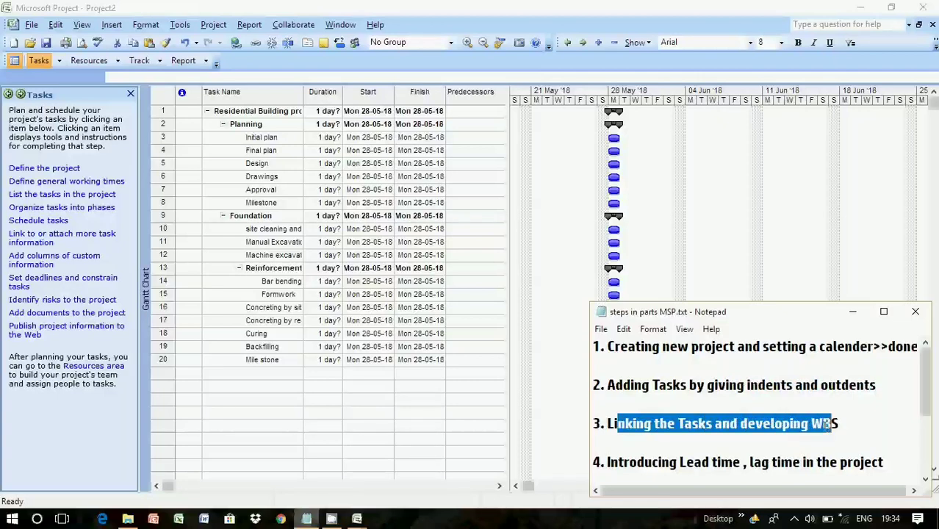
pyautogui.click(366, 380)
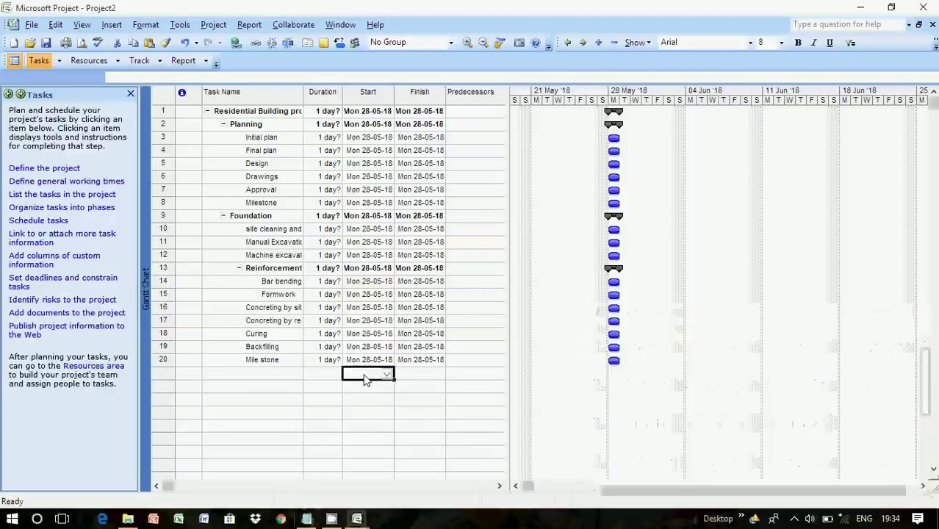
# Step: Set the duration of the Initial plan task to 2 days and the Final plan task to 1 day
pyautogui.click(430, 255)
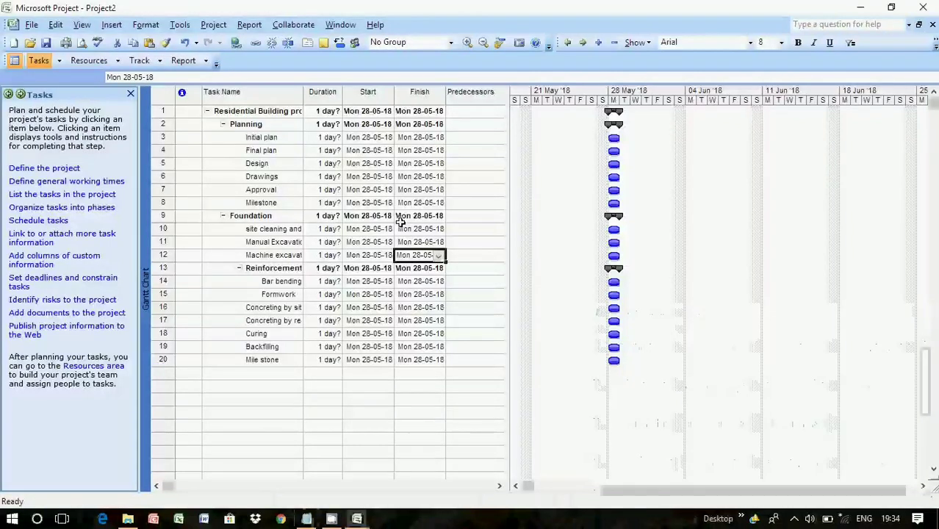
pyautogui.click(315, 125)
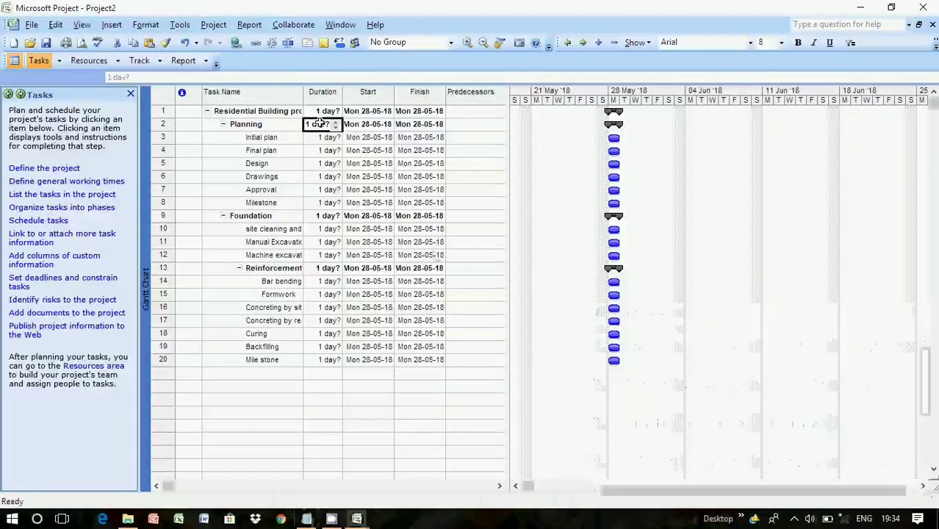
pyautogui.click(310, 139)
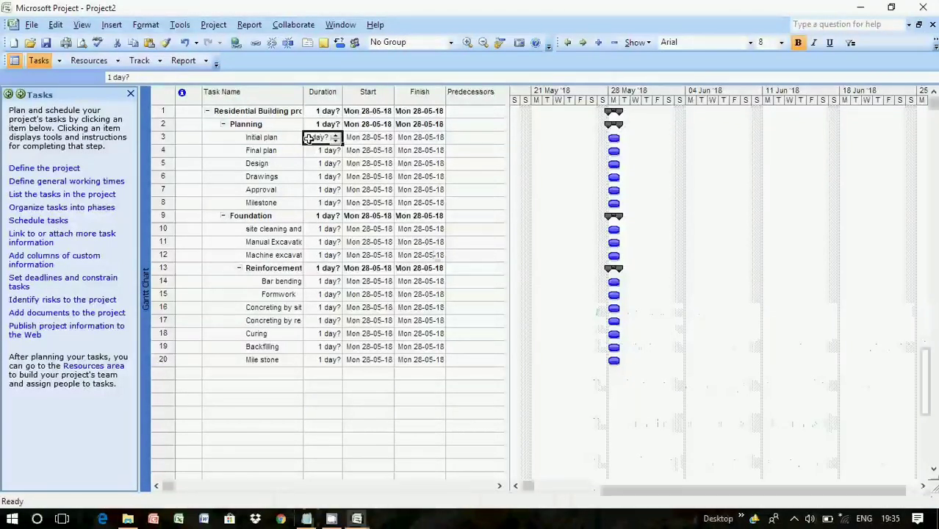
pyautogui.click(336, 141)
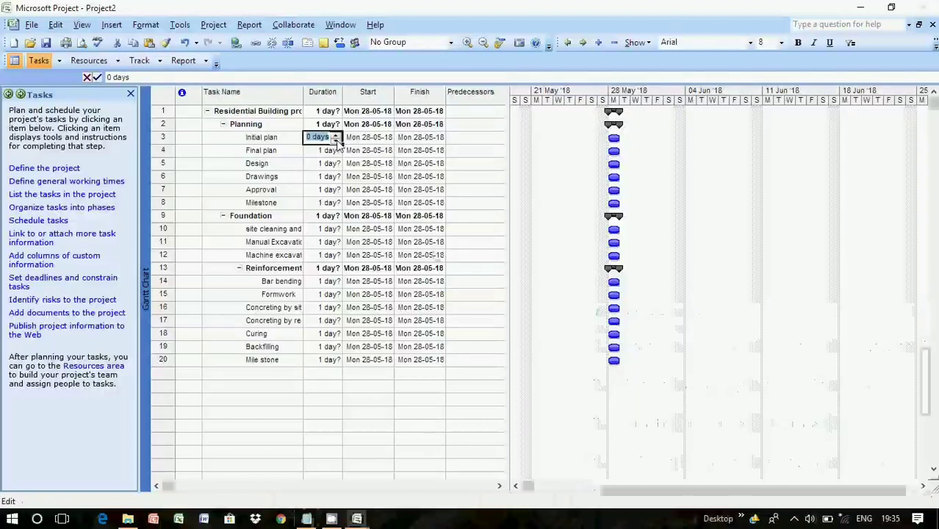
pyautogui.click(316, 151)
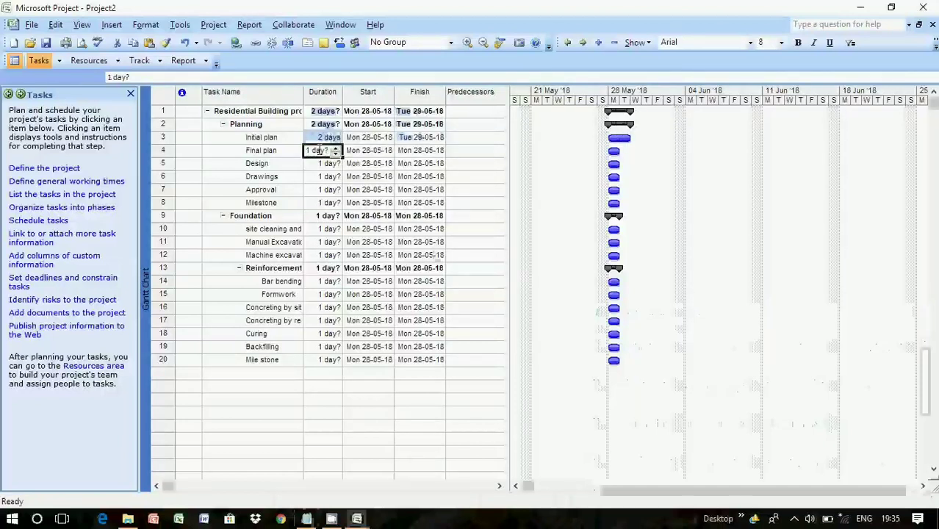
pyautogui.click(336, 148)
pyautogui.click(336, 153)
pyautogui.click(328, 176)
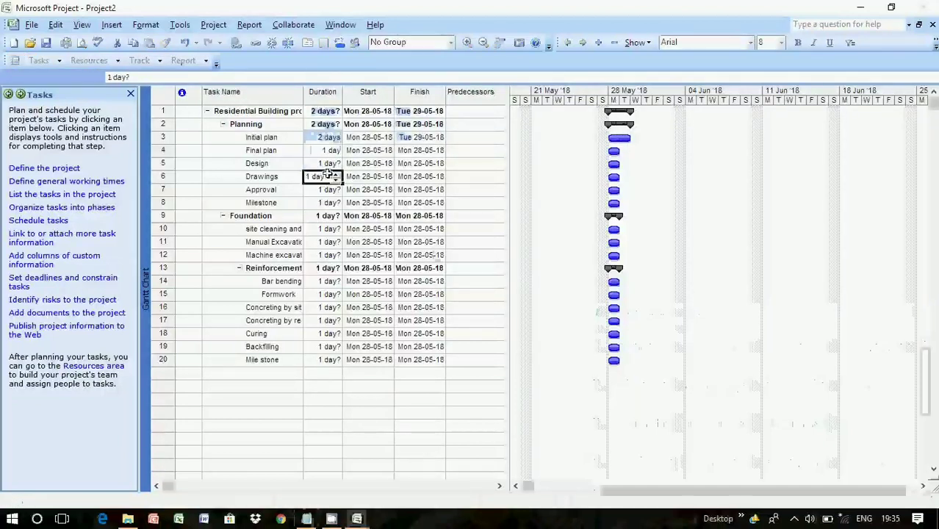
# Step: Set the duration of the Design task to 2 days and the Drawings task to 3 days
pyautogui.click(328, 163)
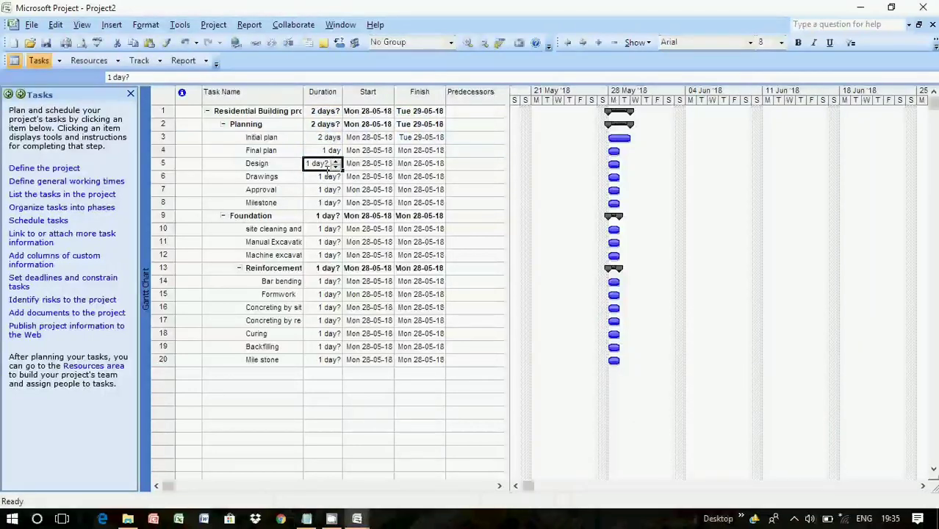
pyautogui.click(336, 162)
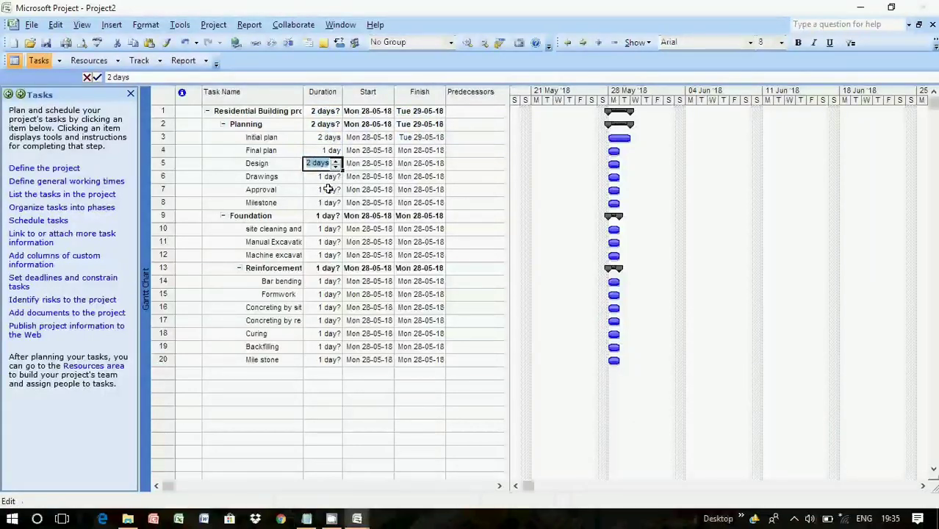
pyautogui.click(327, 189)
pyautogui.click(326, 177)
pyautogui.click(336, 175)
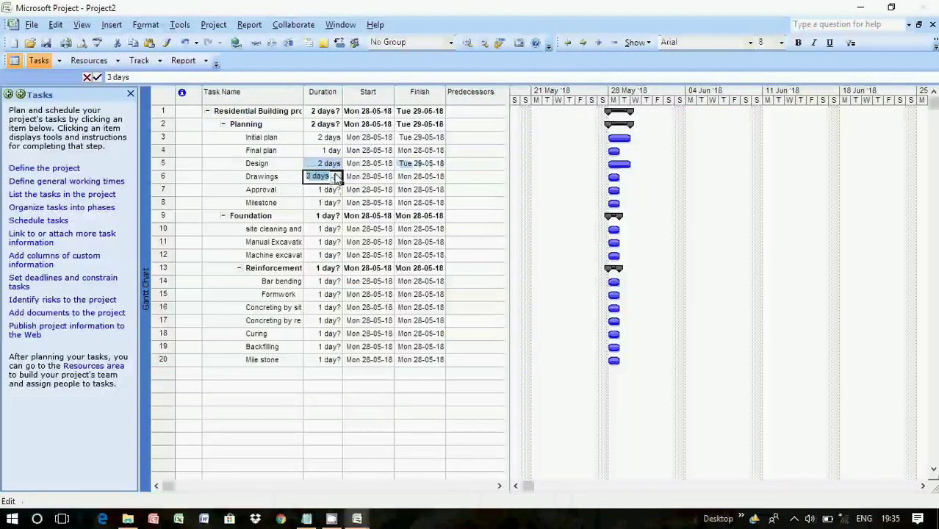
# Step: Set the Approval task's duration to 4 days and the Planning phase's Milestone to 0 days
pyautogui.click(327, 191)
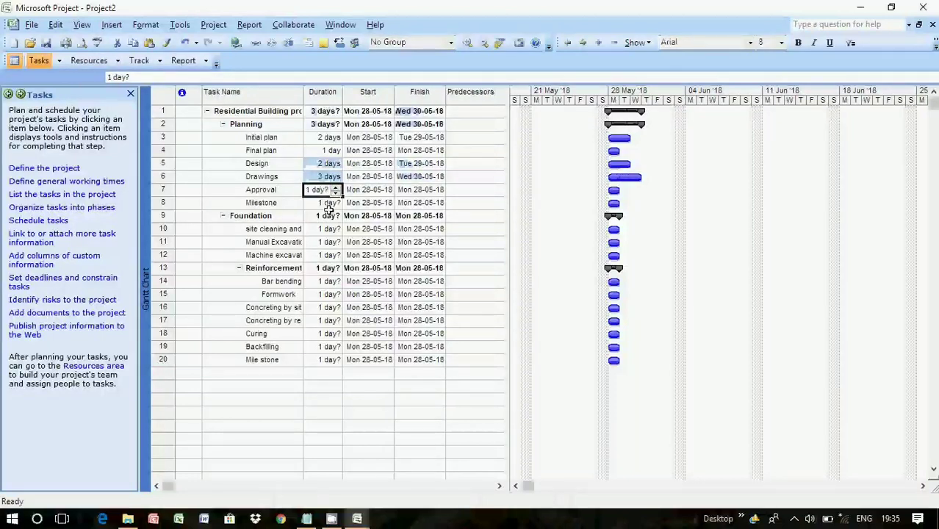
pyautogui.click(335, 188)
pyautogui.click(335, 187)
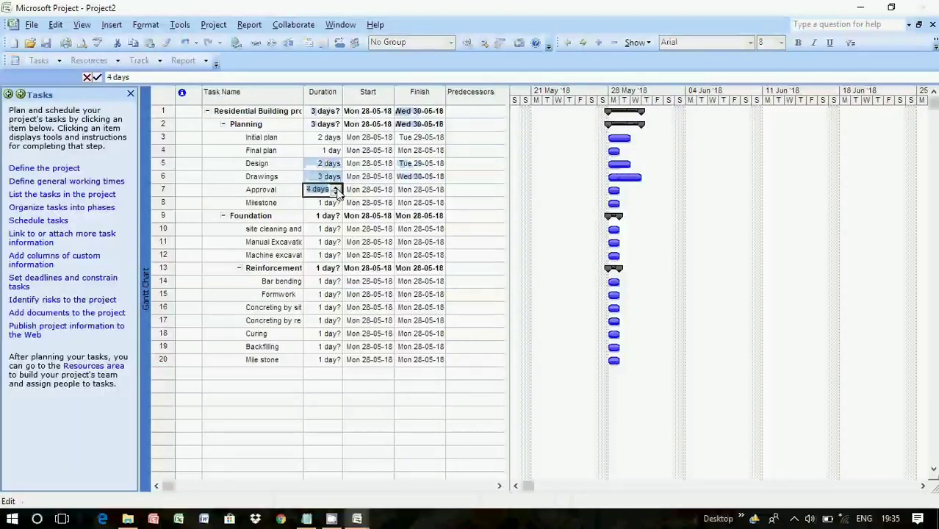
pyautogui.click(335, 188)
pyautogui.click(326, 203)
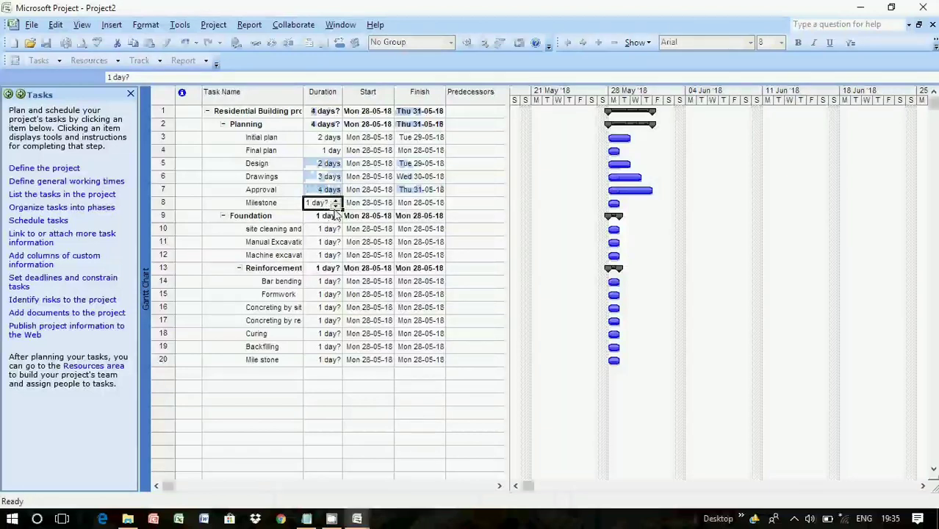
pyautogui.click(336, 205)
# Step: Set the duration of the site cleaning and marking task under Foundation to 2 days
pyautogui.click(327, 240)
pyautogui.click(328, 230)
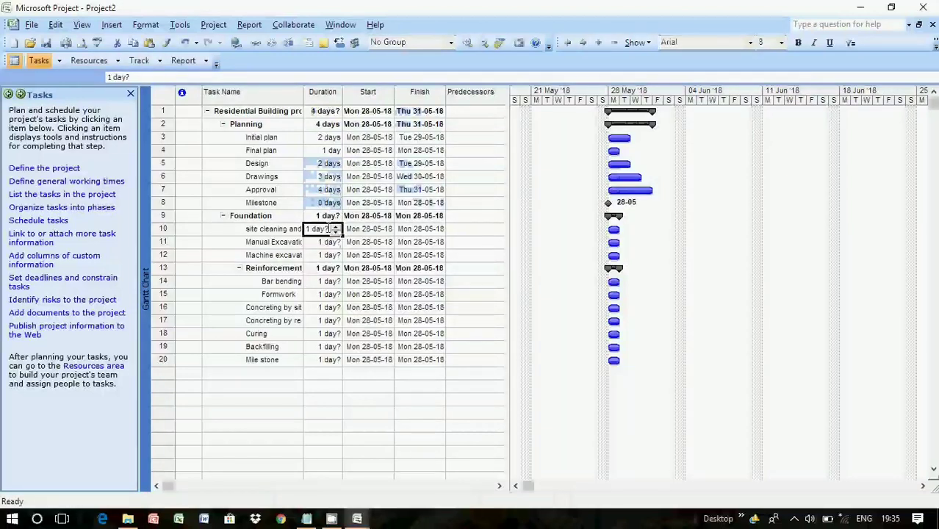
pyautogui.click(336, 226)
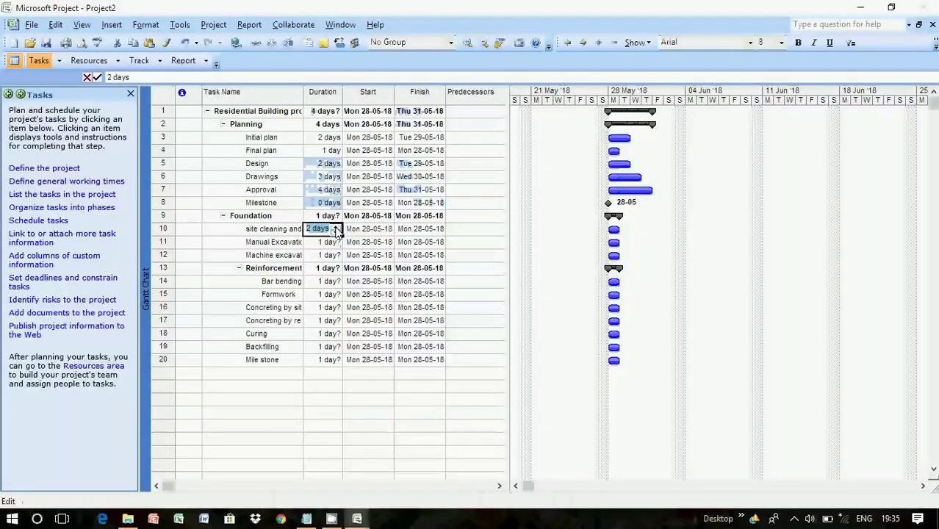
pyautogui.click(334, 257)
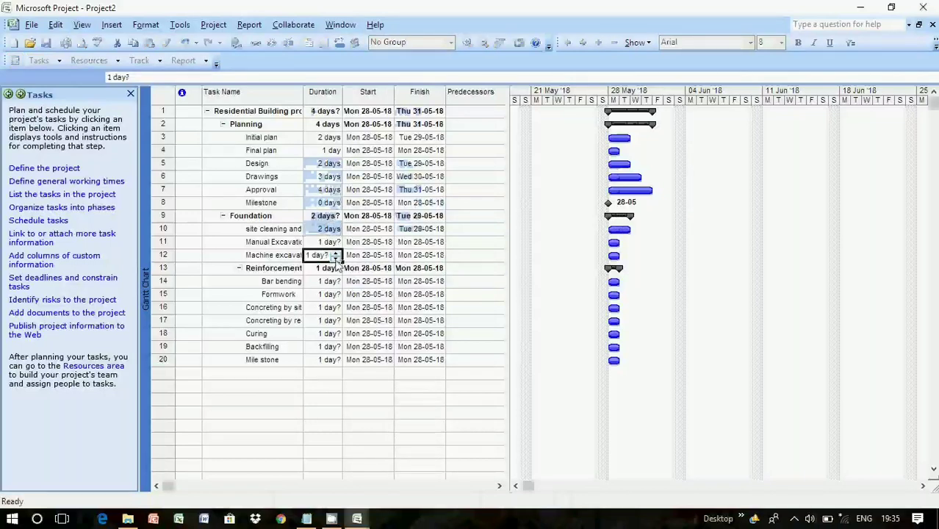
# Step: Widen the Task Name column and set the Manual Excavation task's duration to 3 days
pyautogui.click(328, 243)
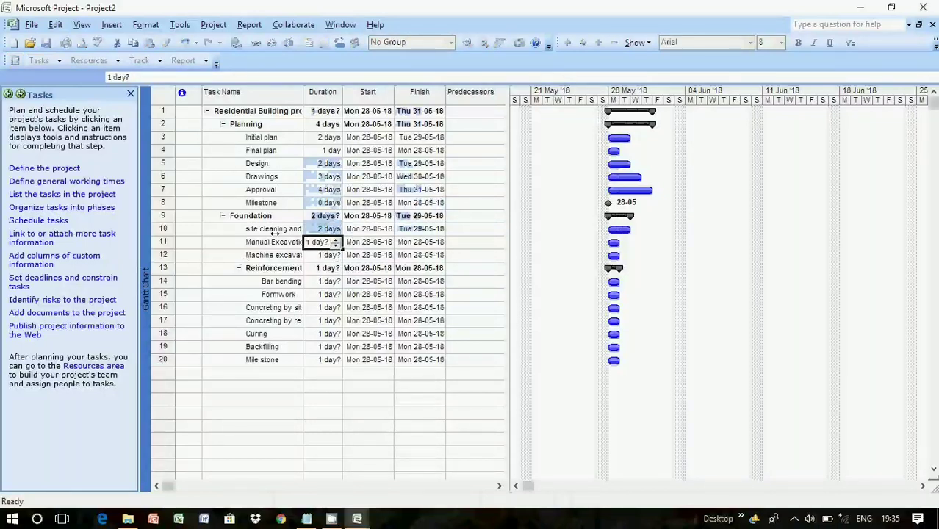
pyautogui.moveTo(303, 99); pyautogui.dragTo(324, 99)
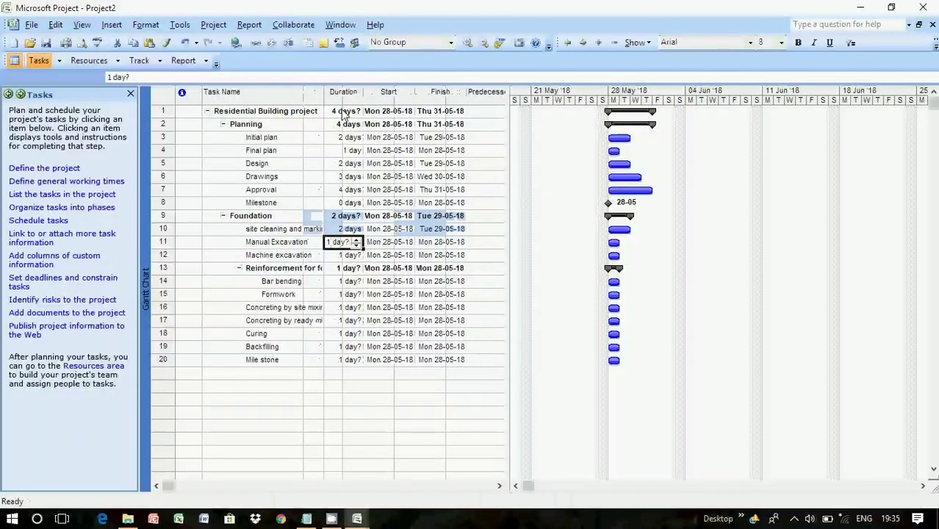
pyautogui.click(356, 240)
pyautogui.click(357, 240)
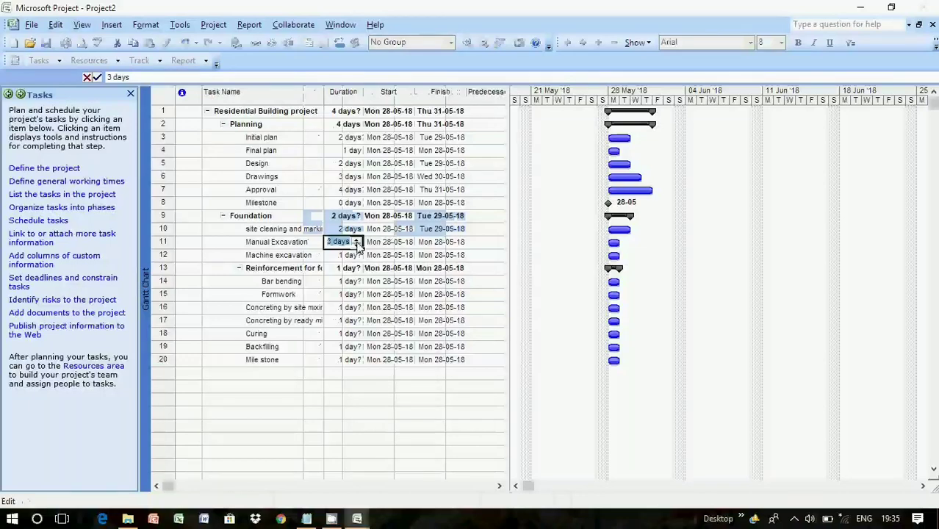
# Step: Set the duration of the Machine excavation task to a firm 1 day
pyautogui.click(265, 255)
pyautogui.click(358, 256)
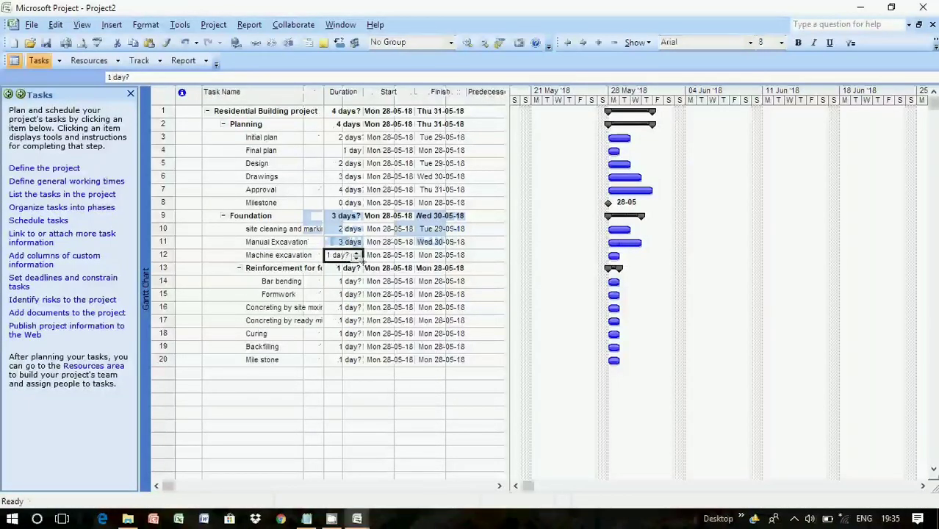
pyautogui.click(357, 253)
pyautogui.click(356, 258)
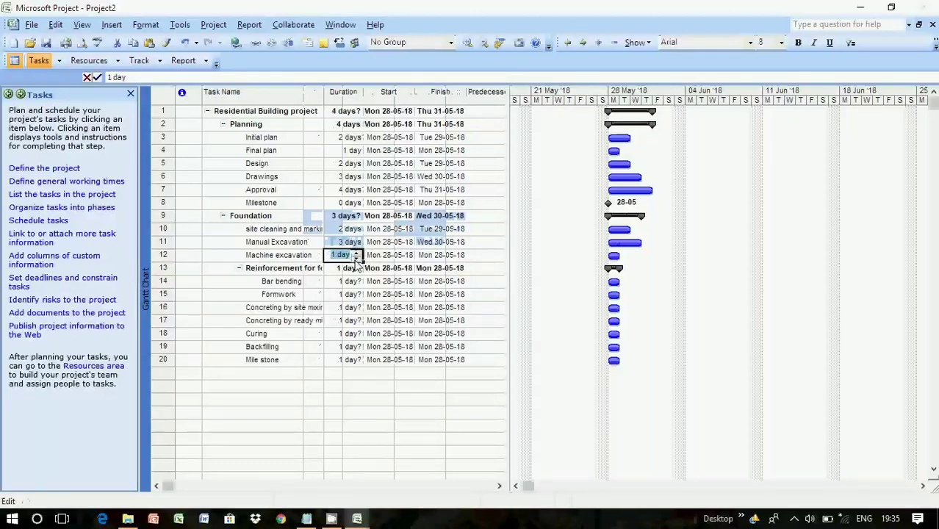
# Step: Set the durations of the Bar bending and Formwork subtasks to 2 days each
pyautogui.click(351, 281)
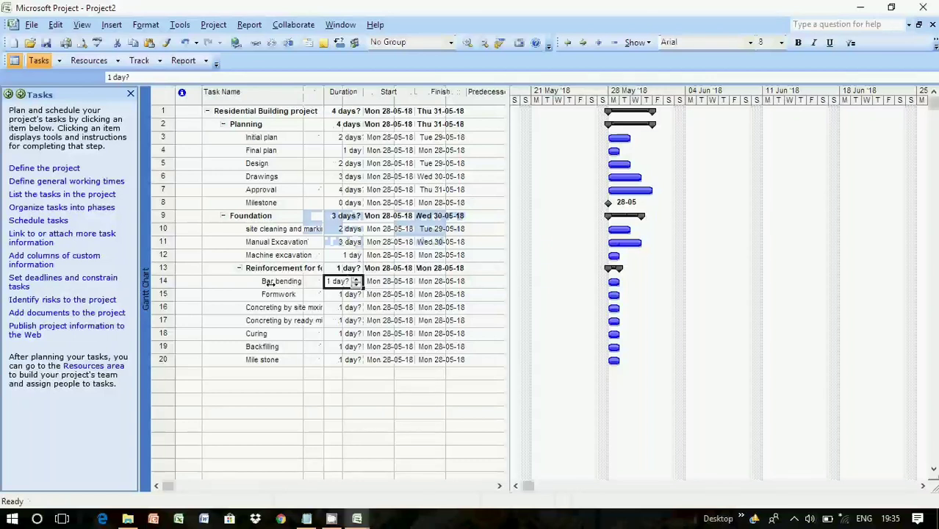
pyautogui.click(356, 282)
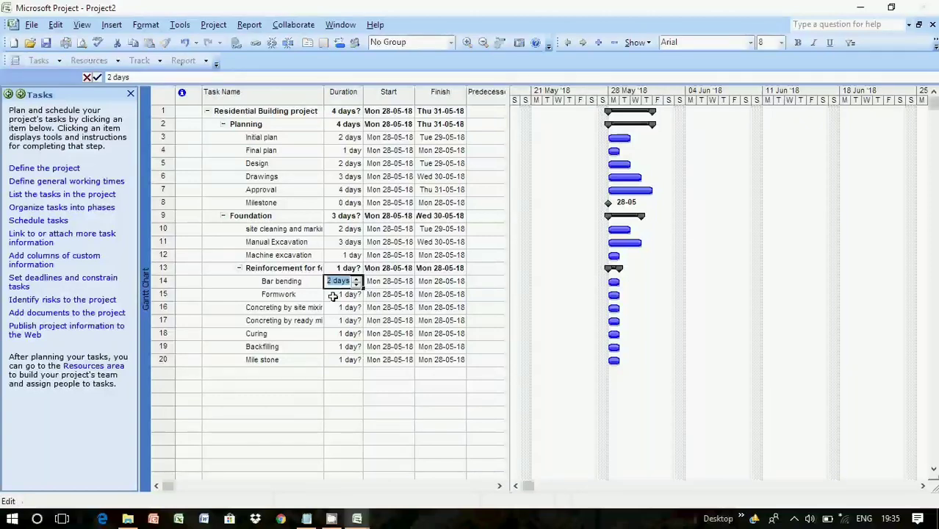
pyautogui.click(333, 294)
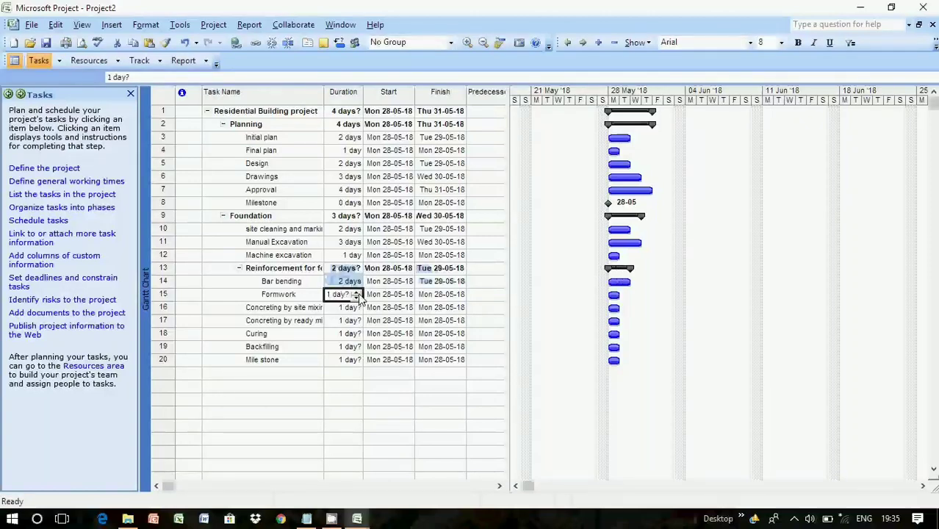
pyautogui.click(356, 292)
# Step: Set the duration of Concreting by site mixing to 2 days and Concreting by ready mix to 1 day, dismissing the Planning Wizard tip
pyautogui.click(347, 309)
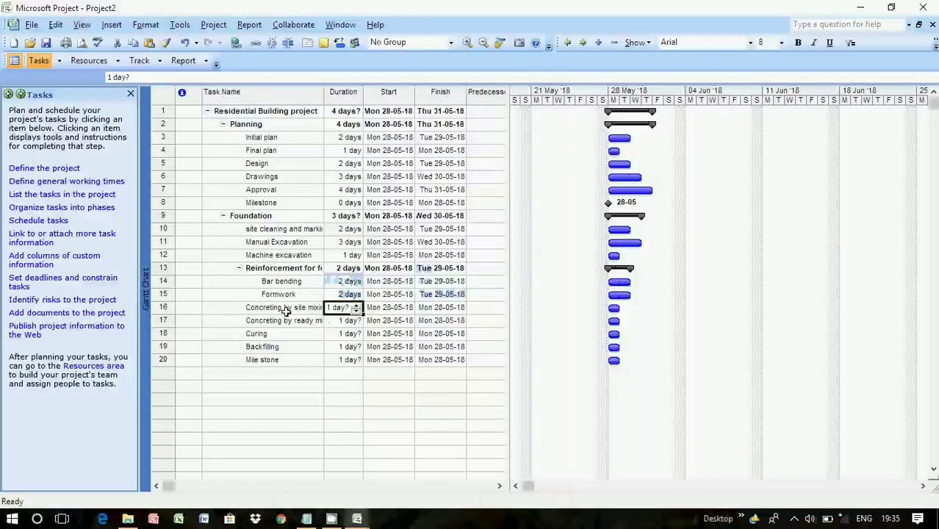
pyautogui.click(357, 305)
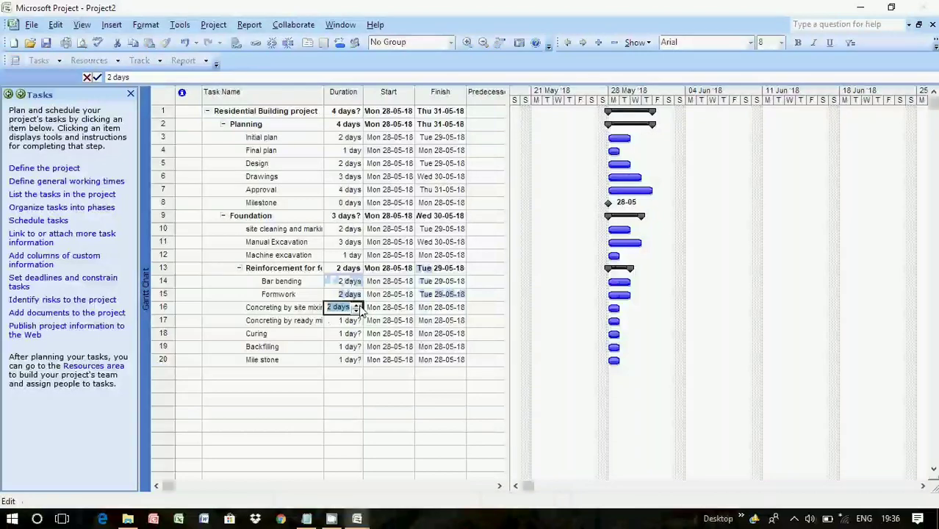
pyautogui.click(312, 328)
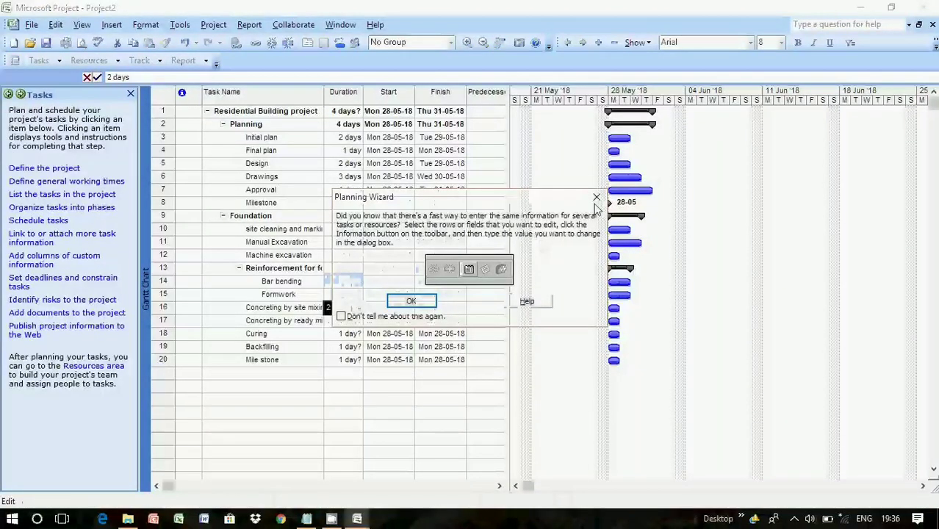
pyautogui.press('Return')
pyautogui.click(325, 331)
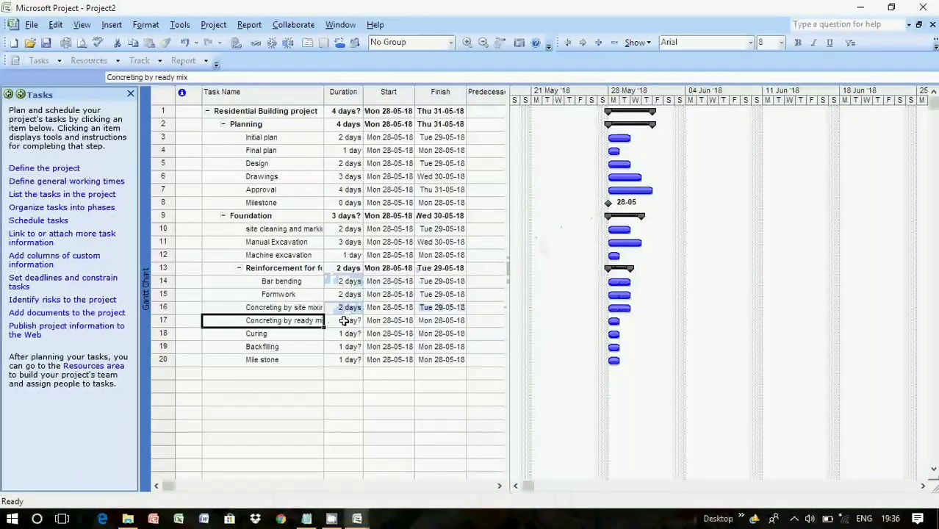
pyautogui.click(347, 321)
pyautogui.click(357, 318)
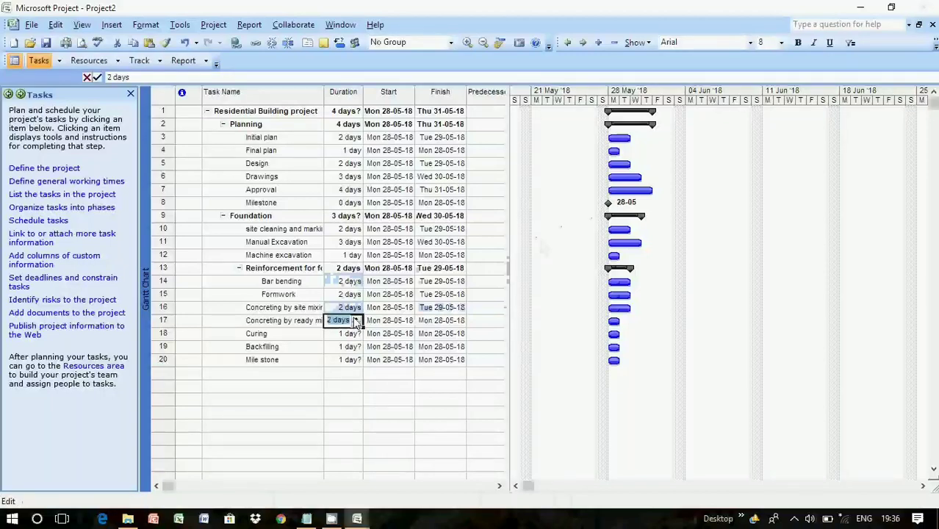
pyautogui.click(357, 324)
# Step: Widen the Task Name column further and set the Backfilling task's duration to 3 days
pyautogui.click(345, 346)
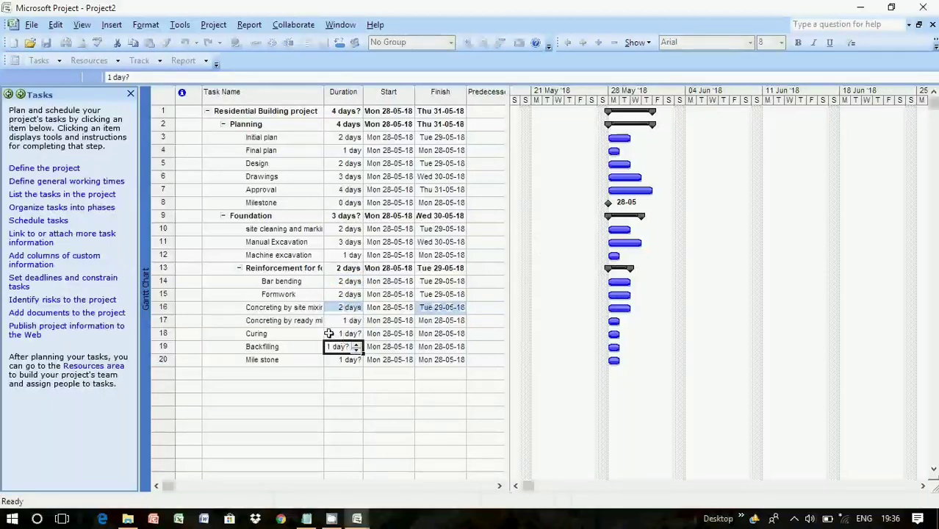
pyautogui.moveTo(324, 101); pyautogui.dragTo(336, 100)
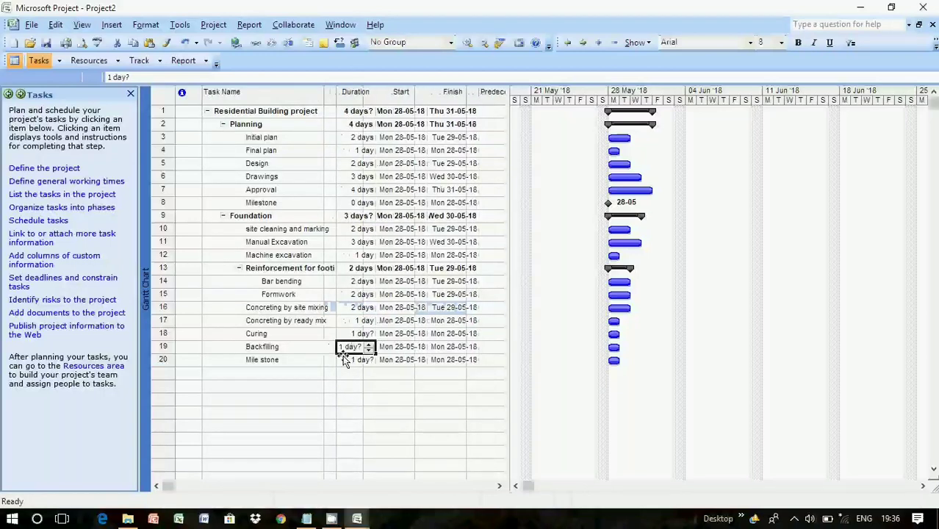
pyautogui.click(369, 344)
pyautogui.click(369, 345)
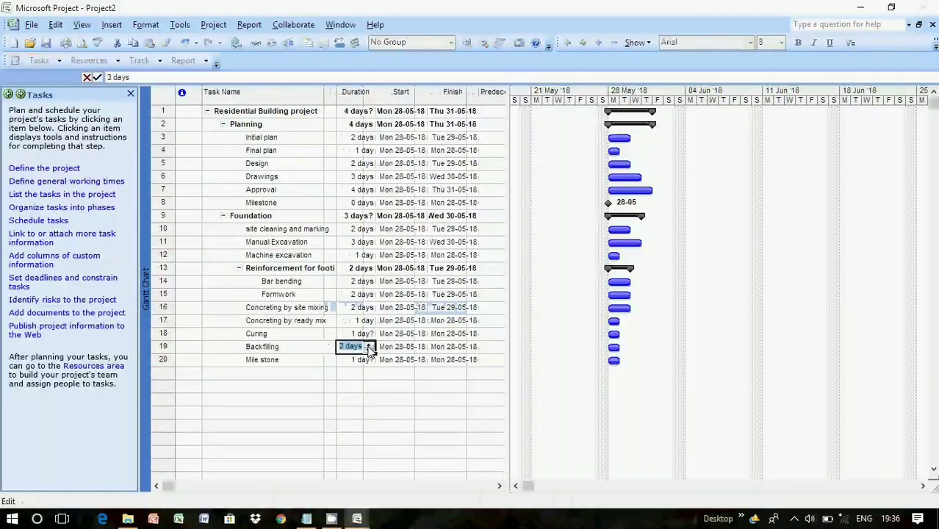
# Step: Set the duration of the Foundation phase's final Mile stone task to 0 days
pyautogui.click(362, 363)
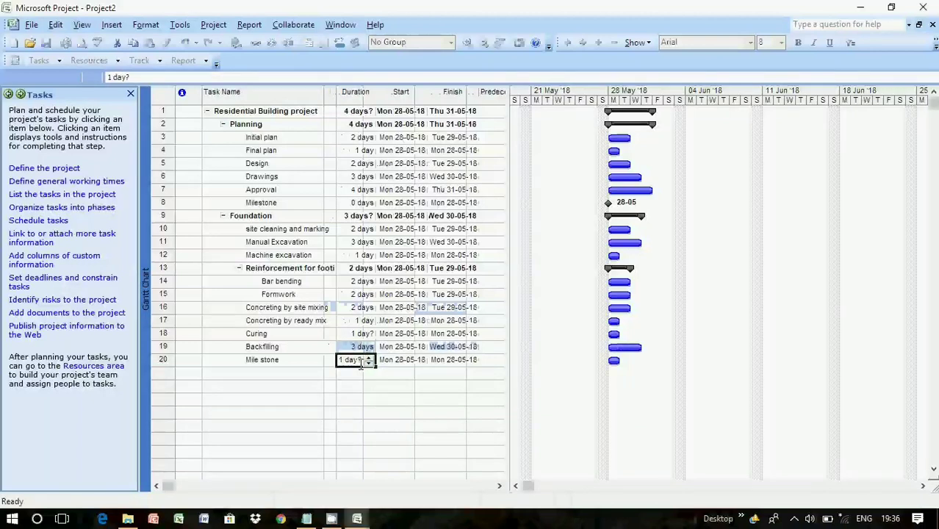
pyautogui.click(313, 372)
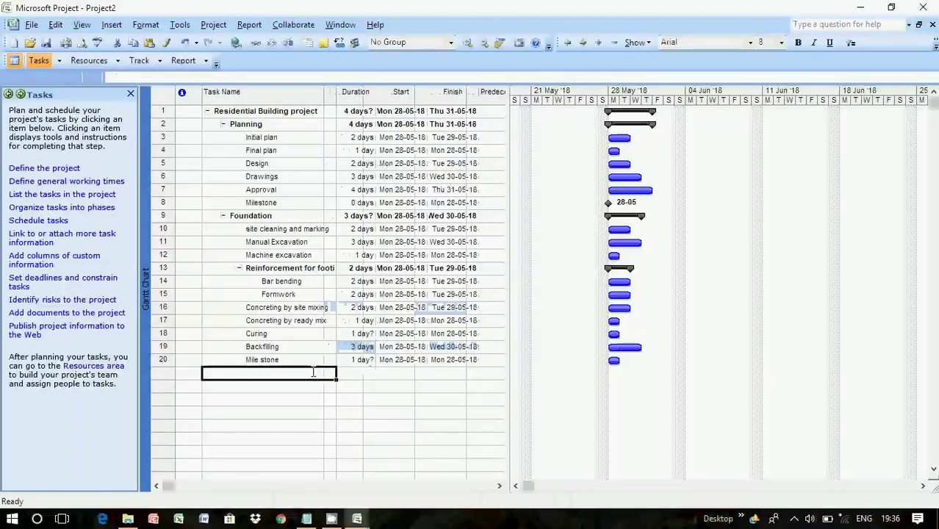
pyautogui.click(358, 361)
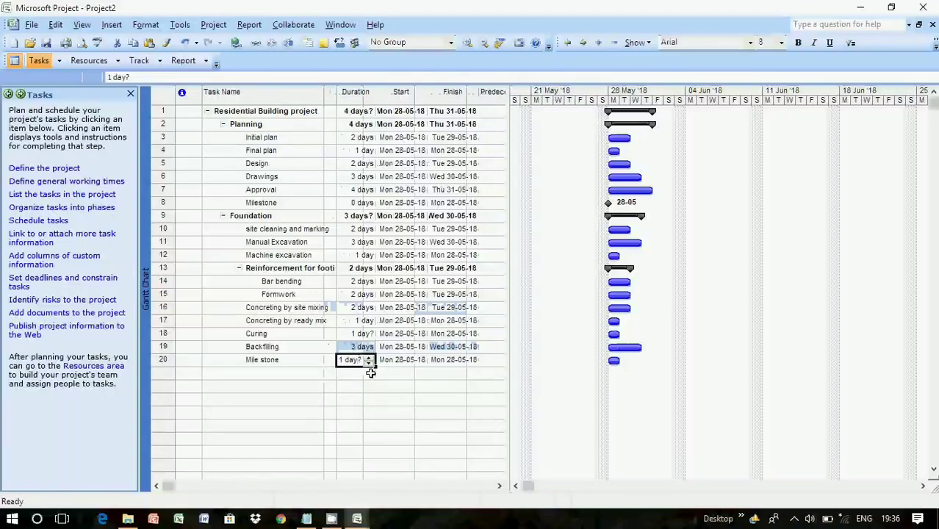
pyautogui.write('0')
pyautogui.click(365, 376)
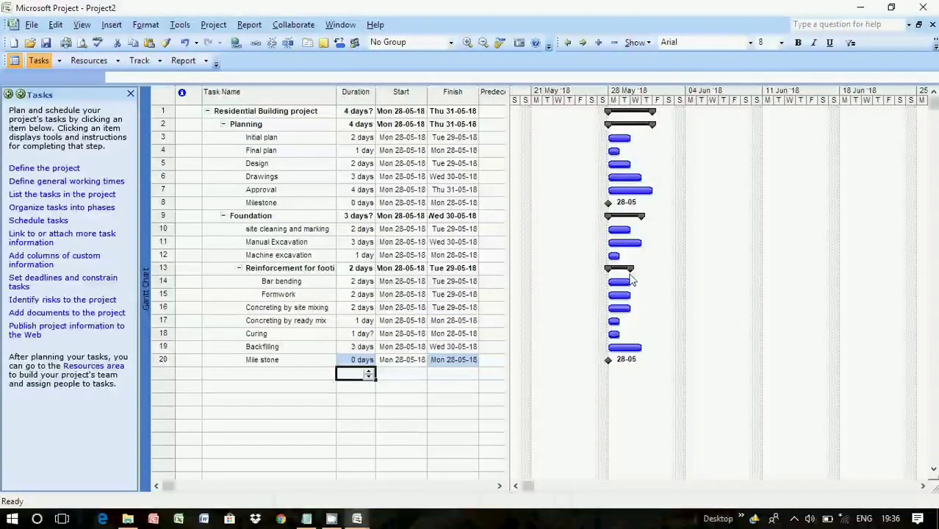
# Step: Switch to the "steps in parts MSP.txt" notes in Notepad and highlight "Linking the Tasks" in item 3
pyautogui.click(329, 518)
pyautogui.click(636, 428)
pyautogui.moveTo(654, 428); pyautogui.dragTo(595, 442)
pyautogui.click(626, 429)
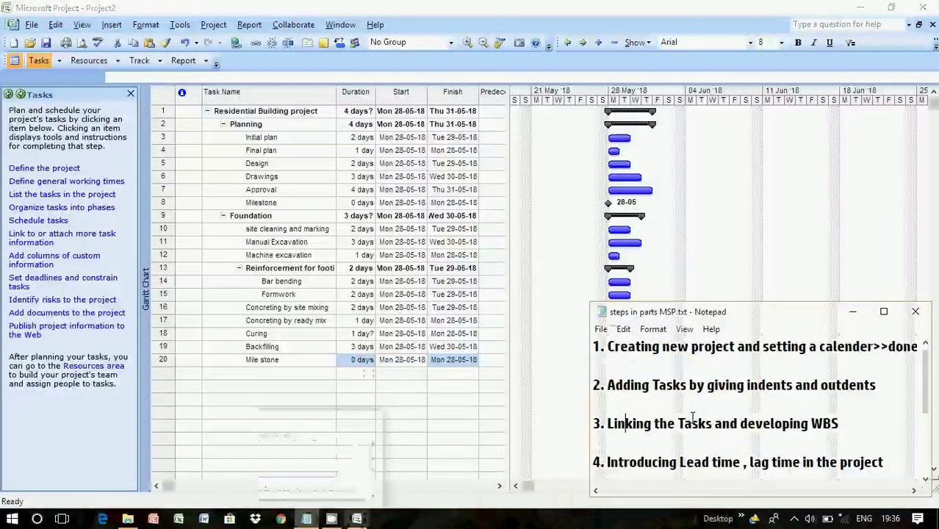
pyautogui.moveTo(707, 425); pyautogui.dragTo(592, 425)
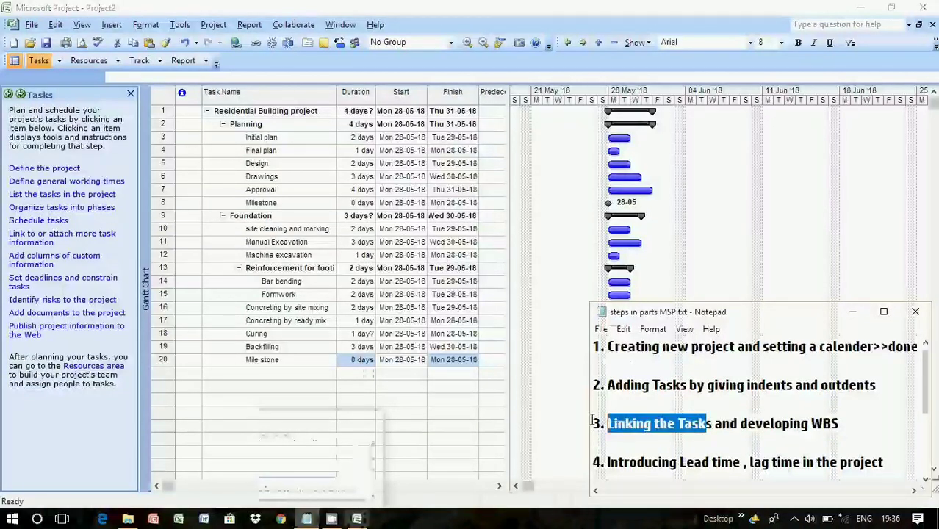
# Step: Return to Microsoft Project and widen the task table until the Predecessors column is fully exposed
pyautogui.click(450, 402)
pyautogui.moveTo(507, 243); pyautogui.dragTo(561, 246)
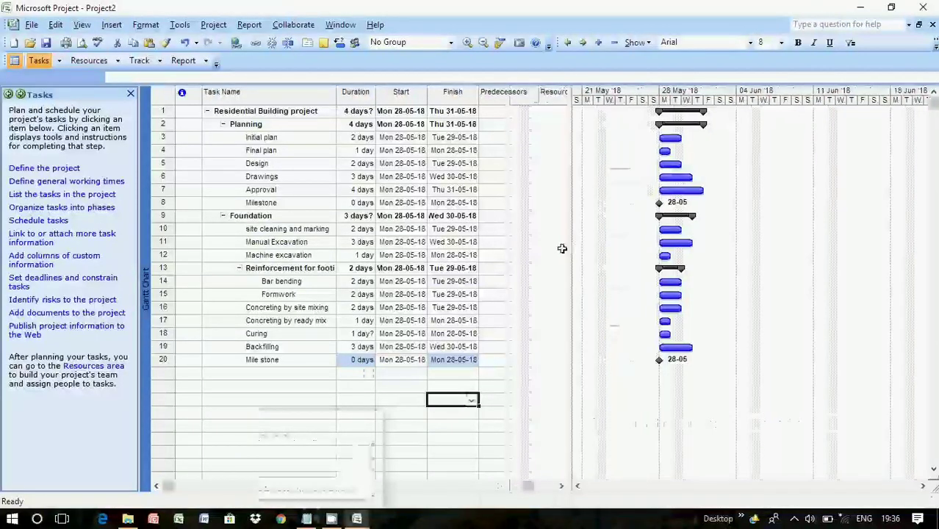
pyautogui.click(497, 114)
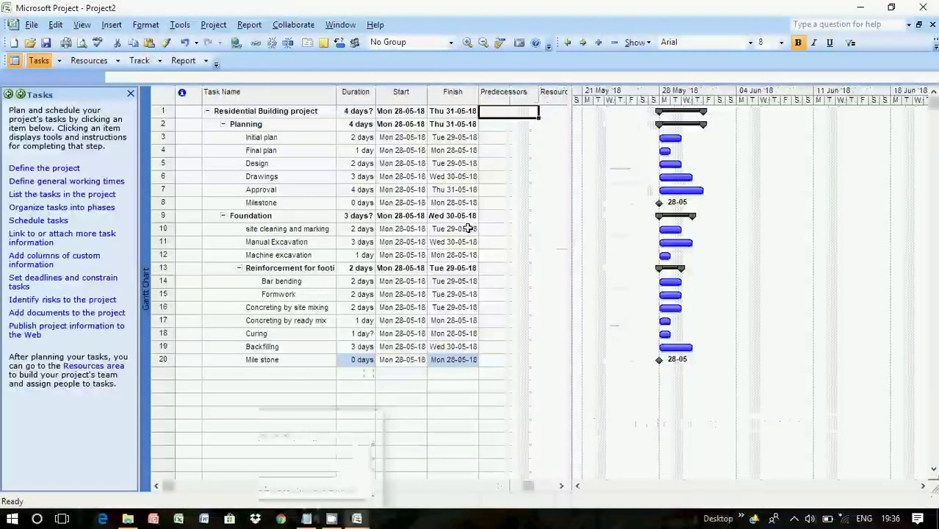
# Step: Assign task 3, Initial plan, as the predecessor of the Final plan task in its task information
pyautogui.click(489, 149)
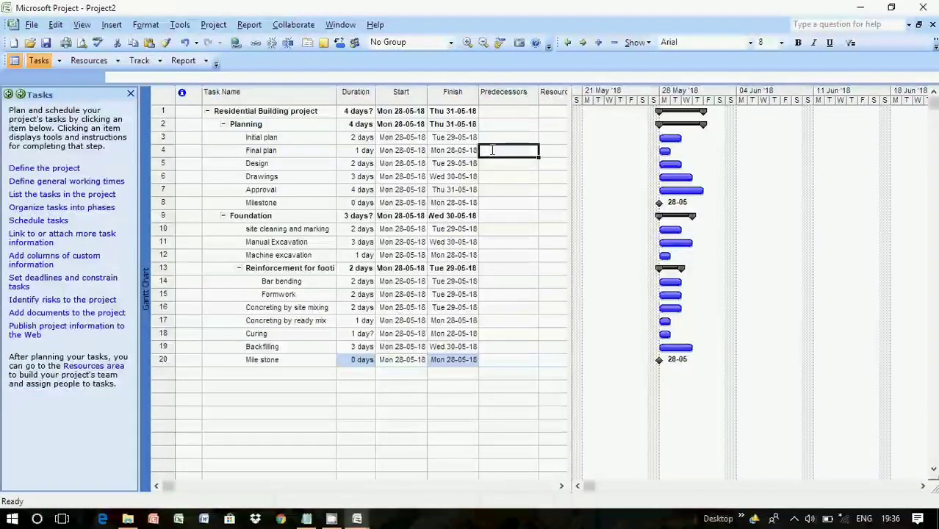
pyautogui.doubleClick(491, 150)
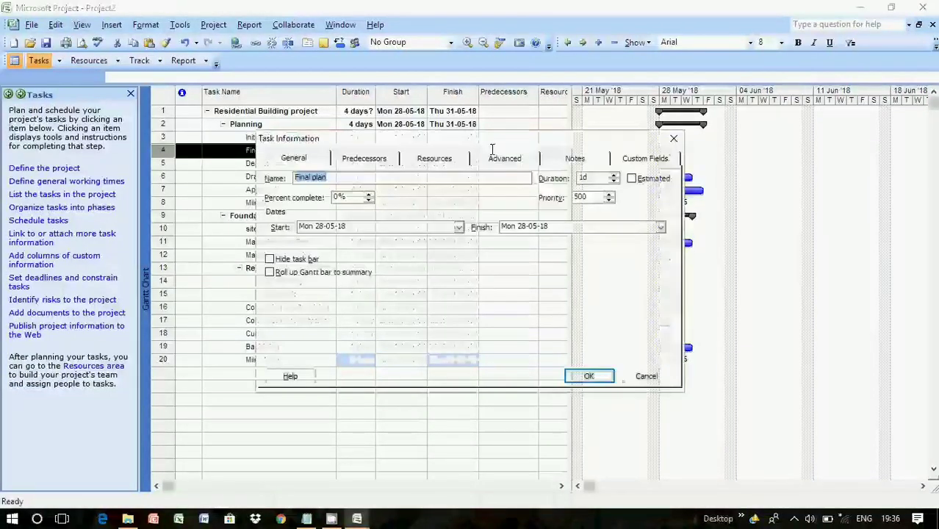
pyautogui.click(369, 160)
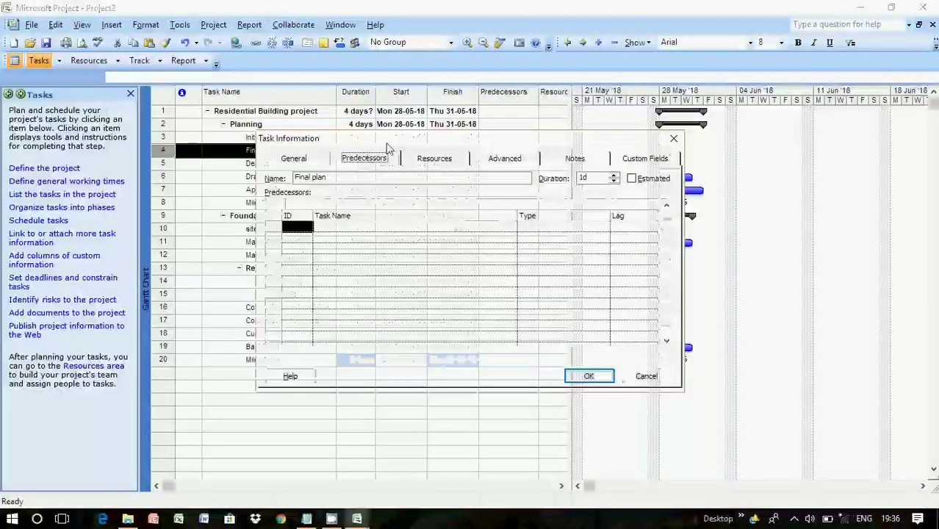
pyautogui.moveTo(325, 139); pyautogui.dragTo(505, 132)
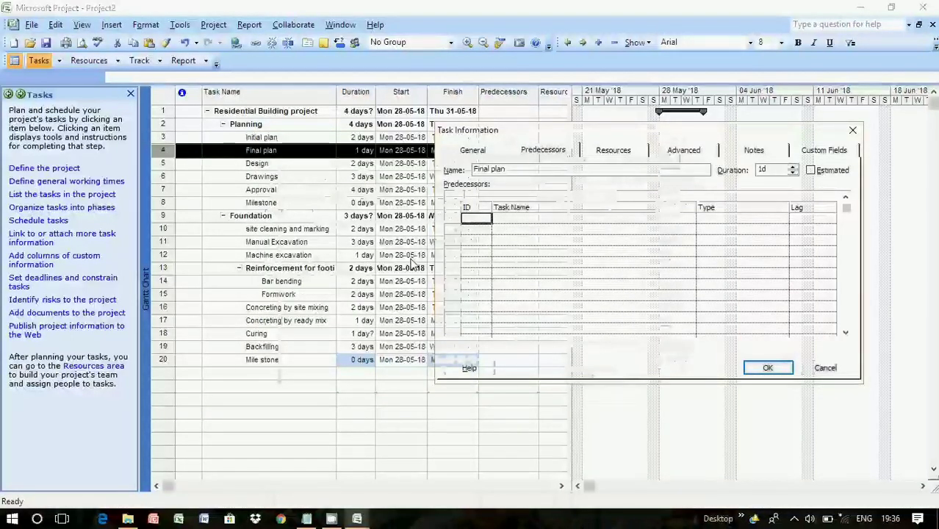
pyautogui.write('3')
pyautogui.press('Return')
pyautogui.press('Return')
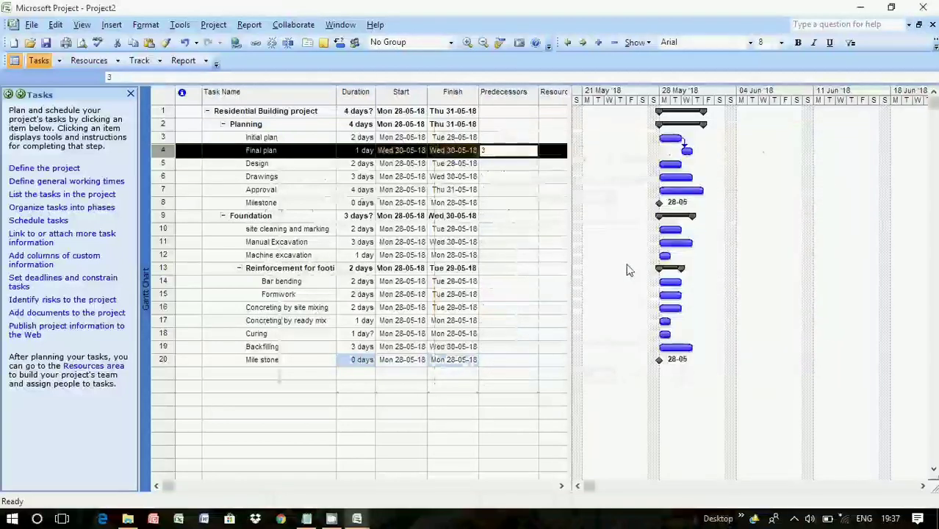
# Step: Assign task 4, Final plan, as the predecessor of the Design task in its task information
pyautogui.click(507, 165)
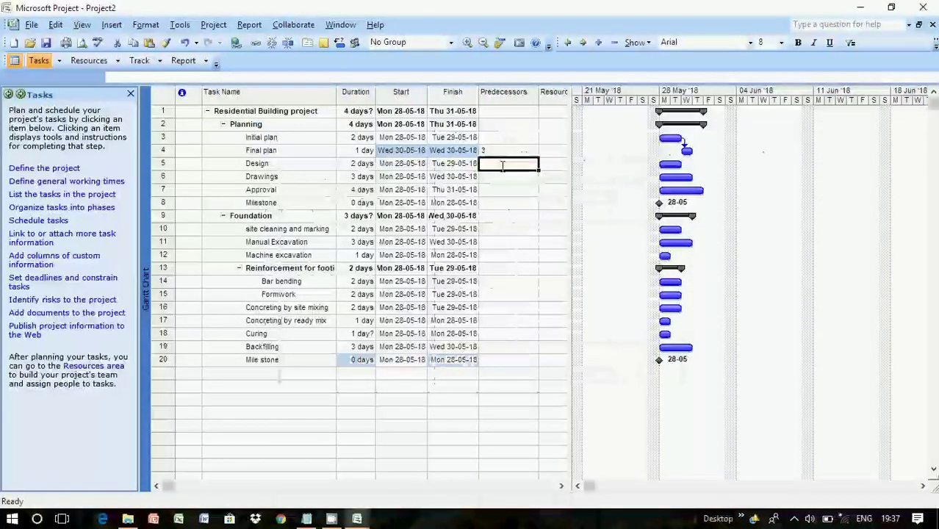
pyautogui.doubleClick(507, 165)
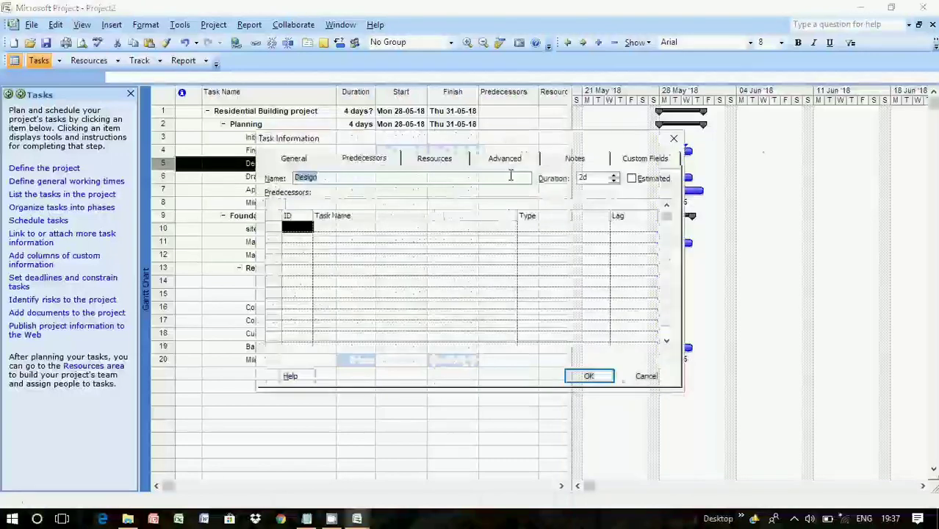
pyautogui.moveTo(434, 143); pyautogui.dragTo(605, 143)
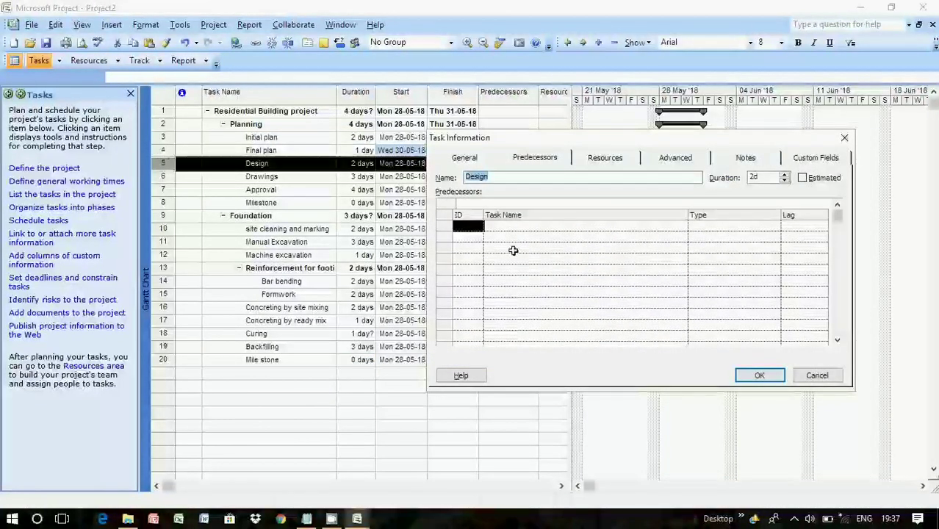
pyautogui.click(470, 225)
pyautogui.write('4')
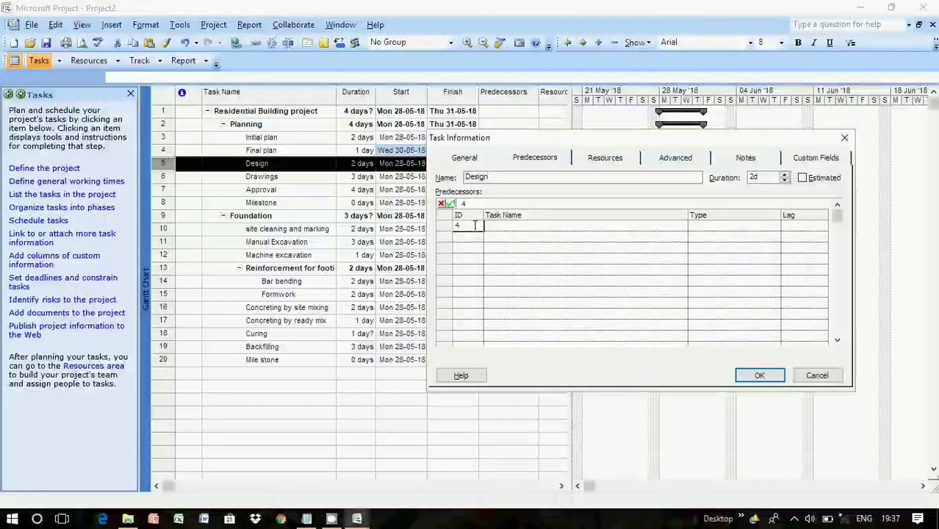
pyautogui.press('Return')
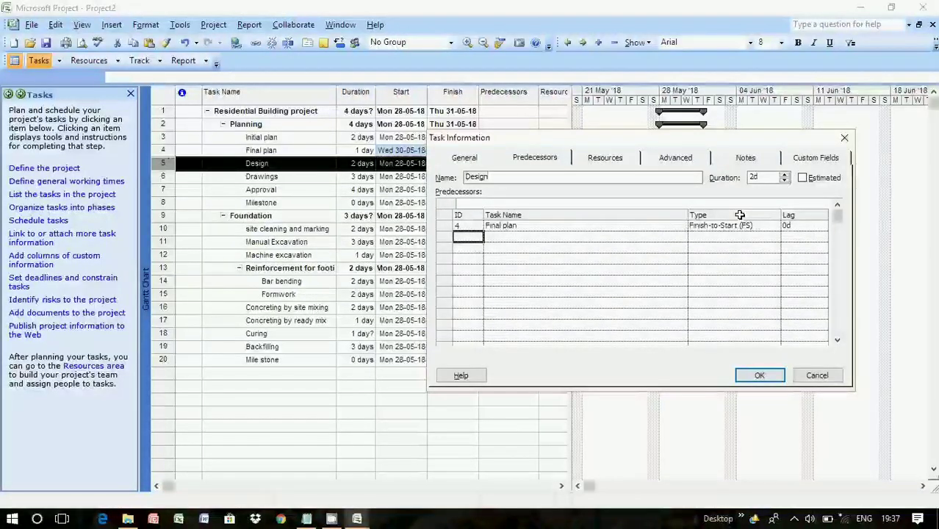
pyautogui.click(760, 375)
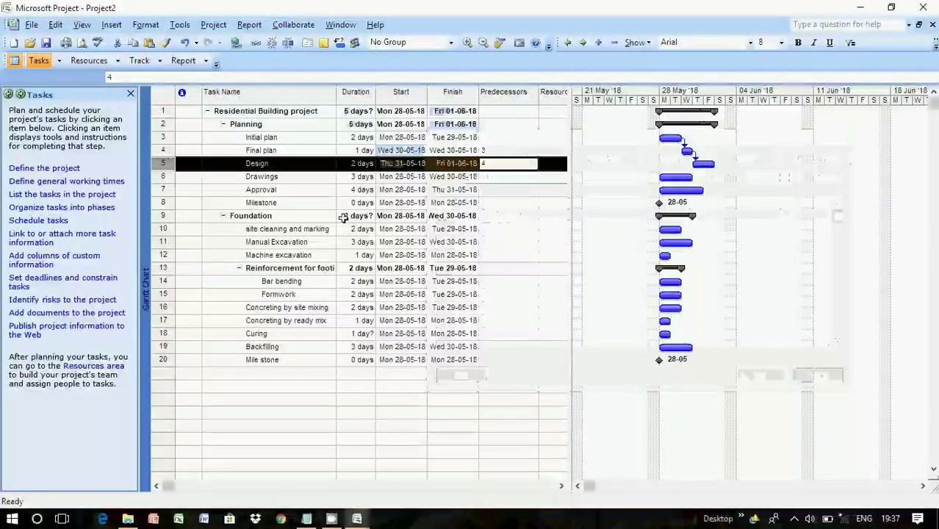
# Step: Assign task 5, Design, as the predecessor of the Drawings task in its task information
pyautogui.click(345, 217)
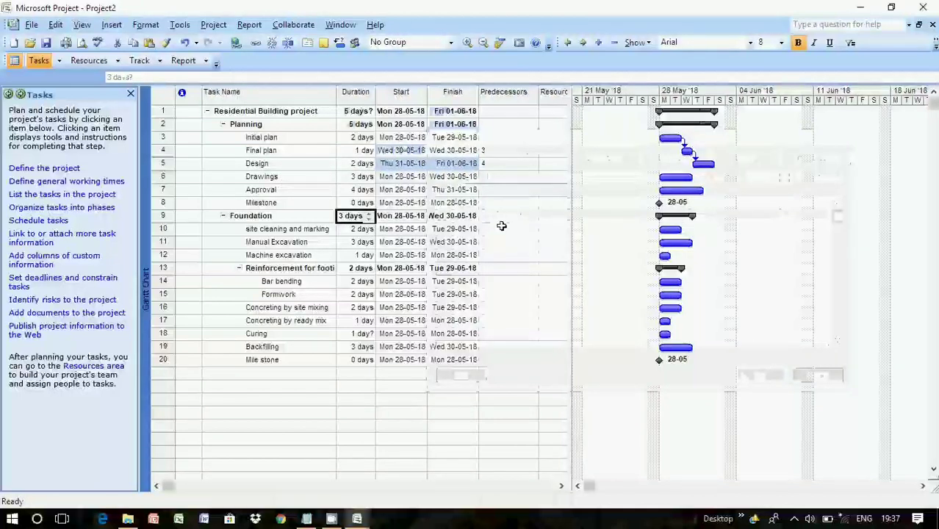
pyautogui.click(489, 178)
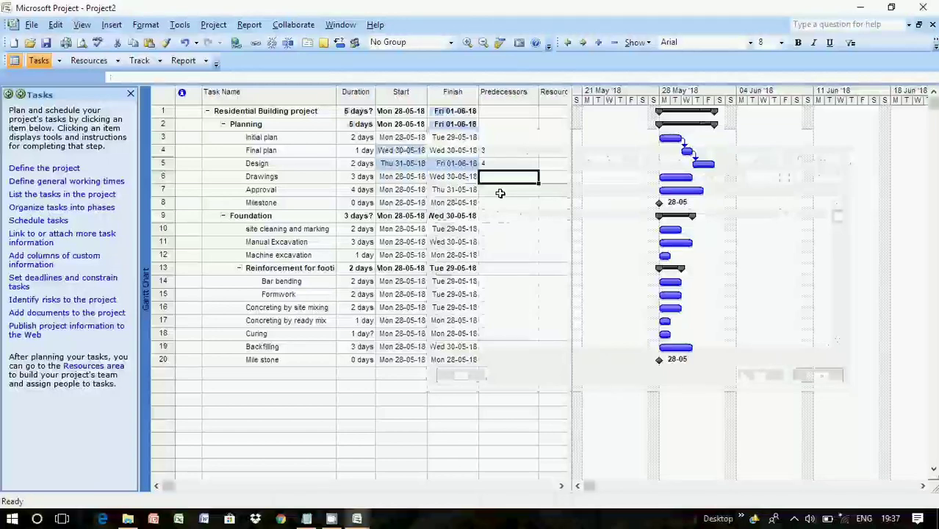
pyautogui.doubleClick(500, 178)
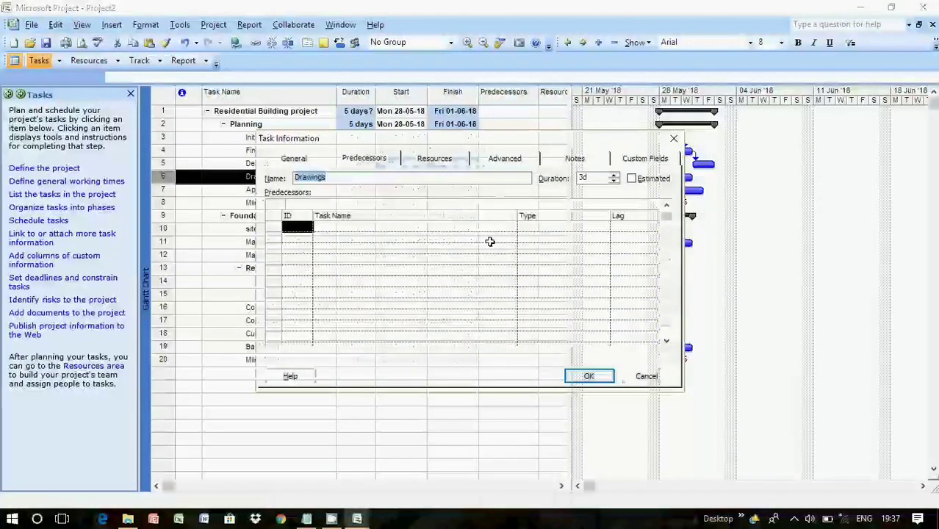
pyautogui.click(285, 227)
pyautogui.write('5')
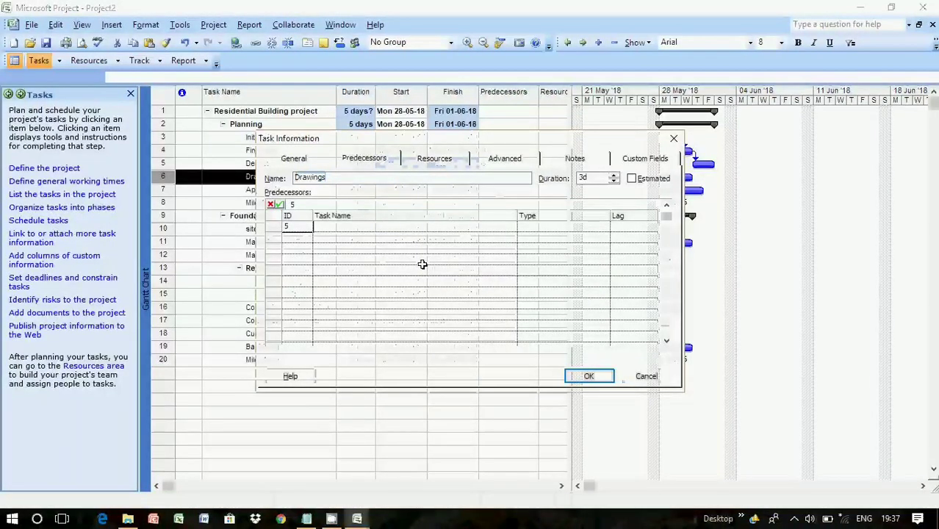
pyautogui.press('Return')
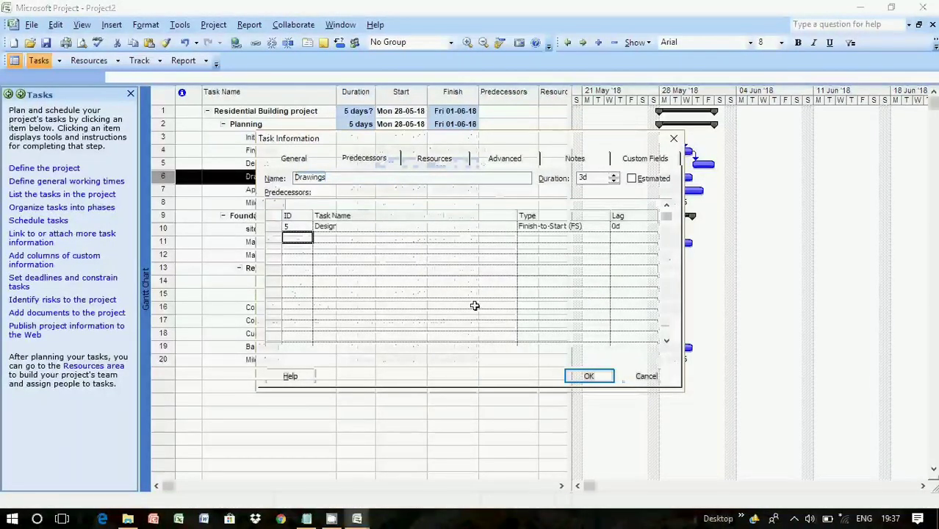
pyautogui.click(579, 379)
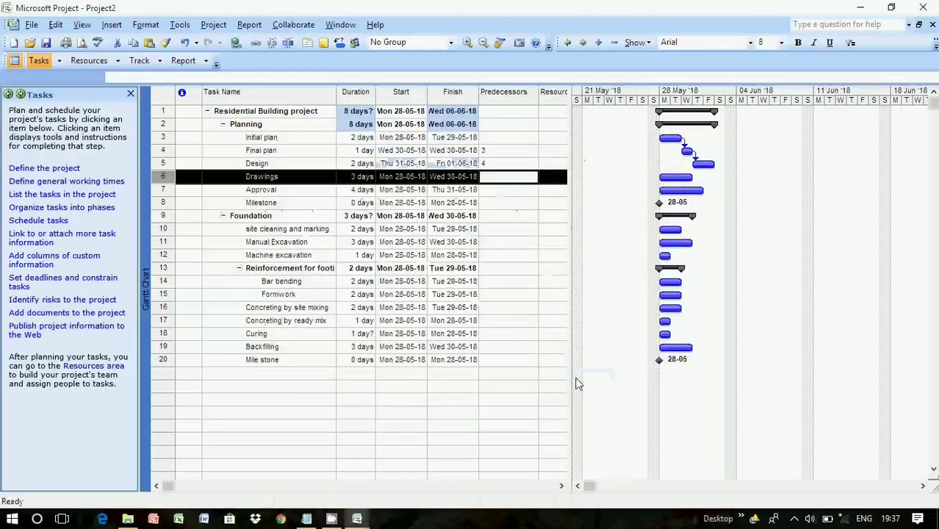
# Step: Assign task 6, Drawings, as the predecessor of the Approval task in its task information
pyautogui.click(314, 229)
pyautogui.click(293, 193)
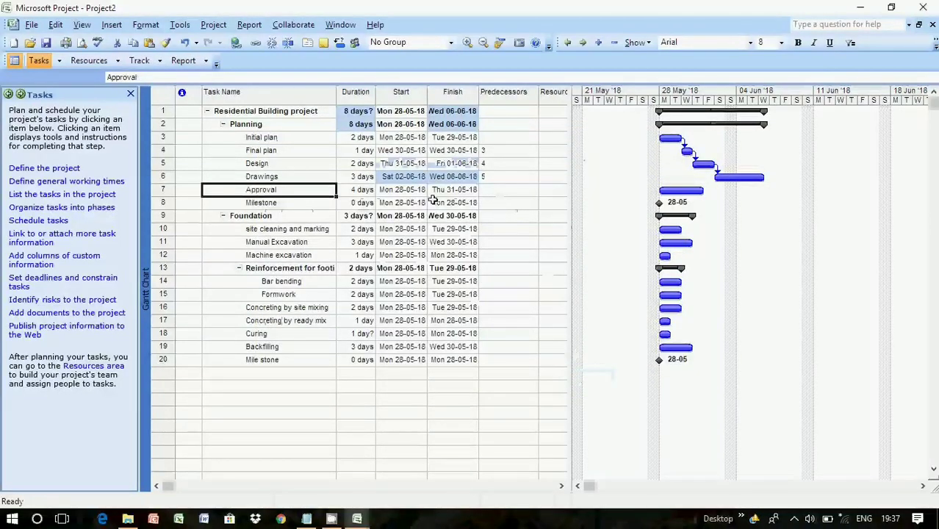
pyautogui.doubleClick(490, 189)
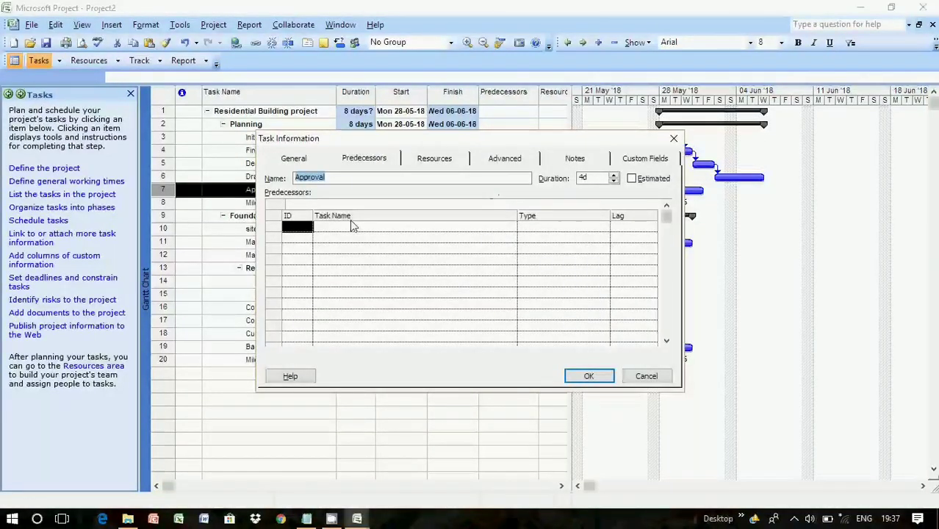
pyautogui.moveTo(363, 145); pyautogui.dragTo(478, 180)
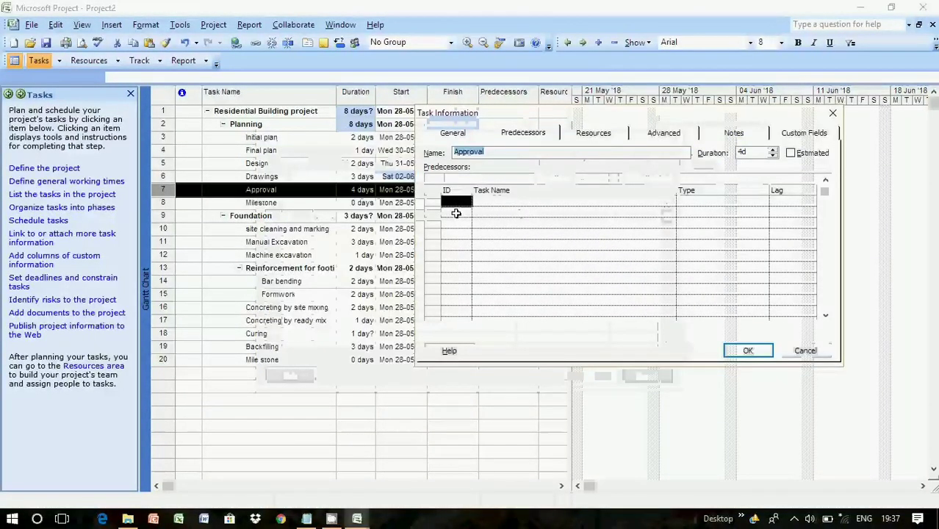
pyautogui.click(458, 200)
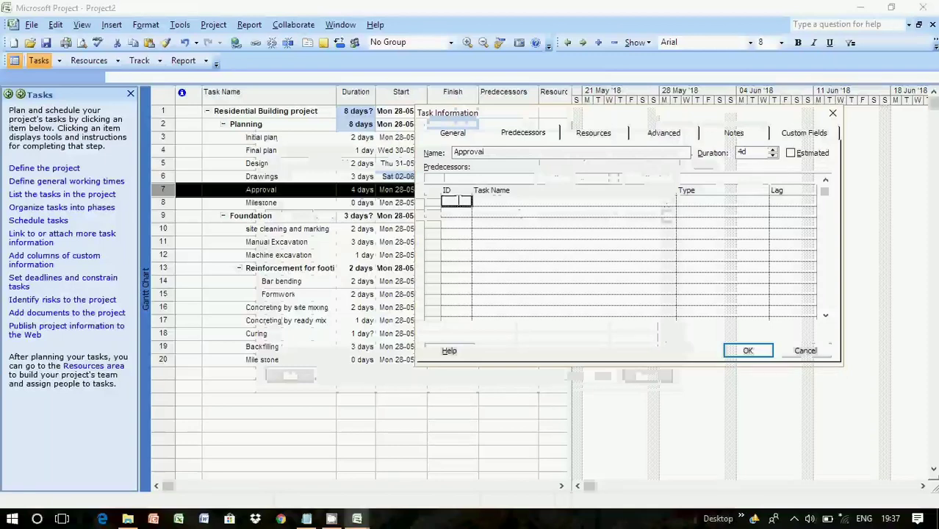
pyautogui.write('6')
pyautogui.press('Return')
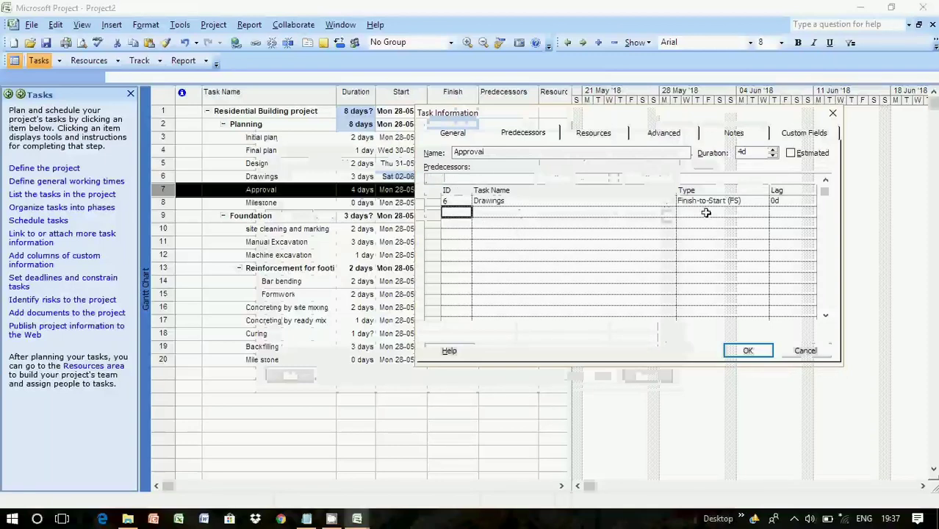
pyautogui.click(761, 350)
# Step: Assign task 7, Approval, as the predecessor of the Planning phase's Milestone task in its task information
pyautogui.click(506, 200)
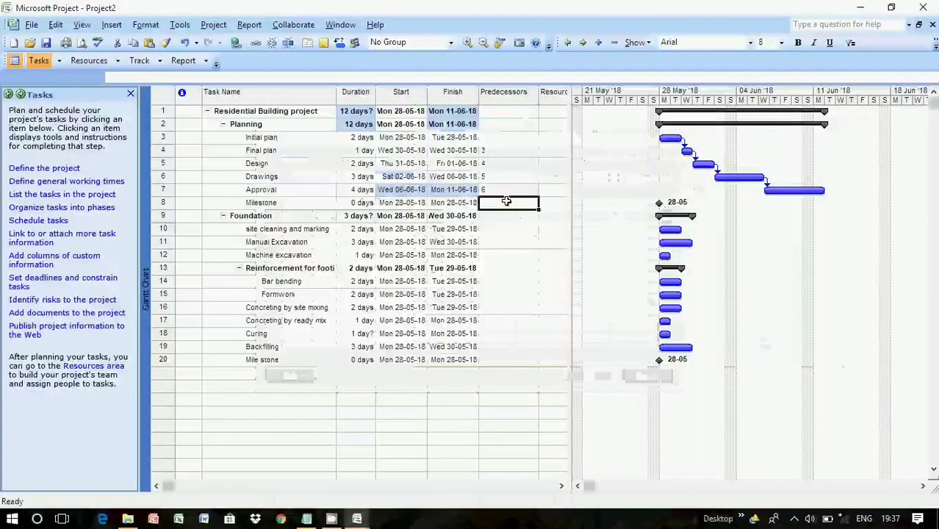
pyautogui.doubleClick(506, 201)
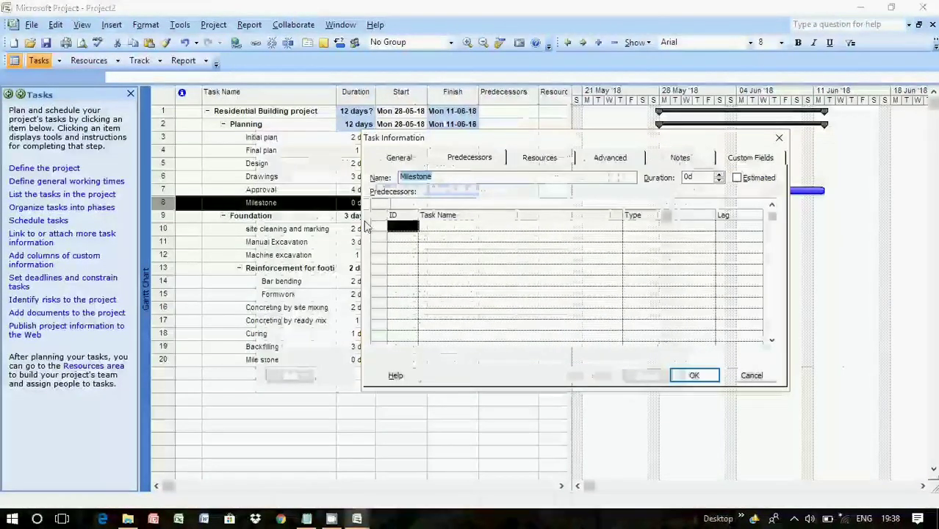
pyautogui.click(404, 226)
pyautogui.write('7')
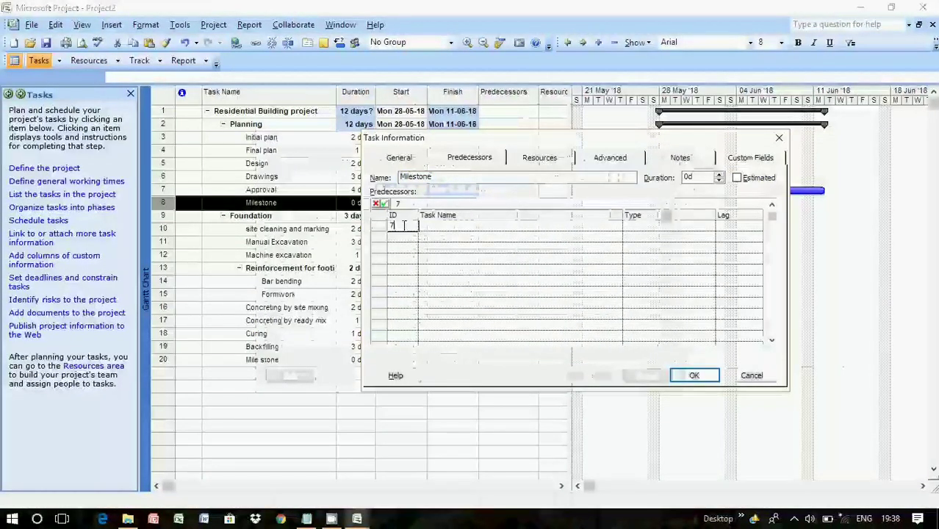
pyautogui.press('Return')
pyautogui.click(674, 376)
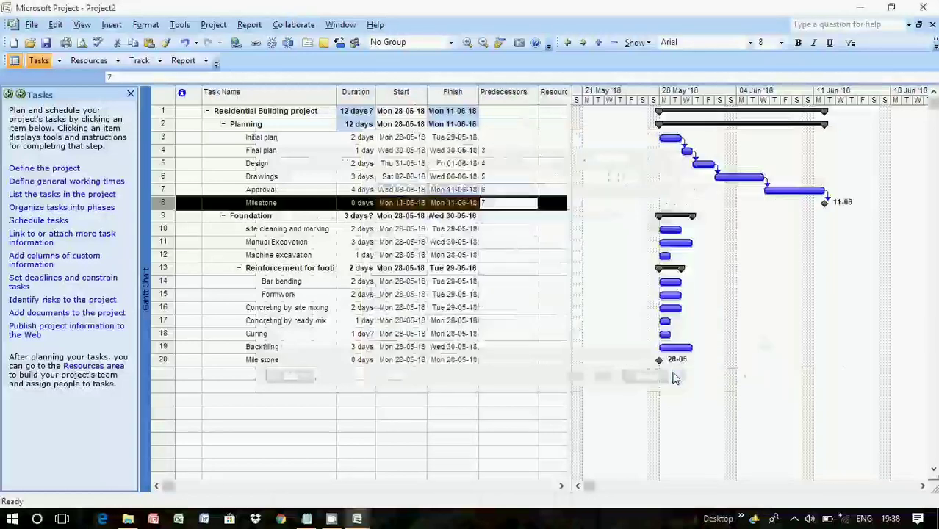
# Step: Assign task 8, Milestone, as the predecessor of the site cleaning and marking task in its task information
pyautogui.click(510, 306)
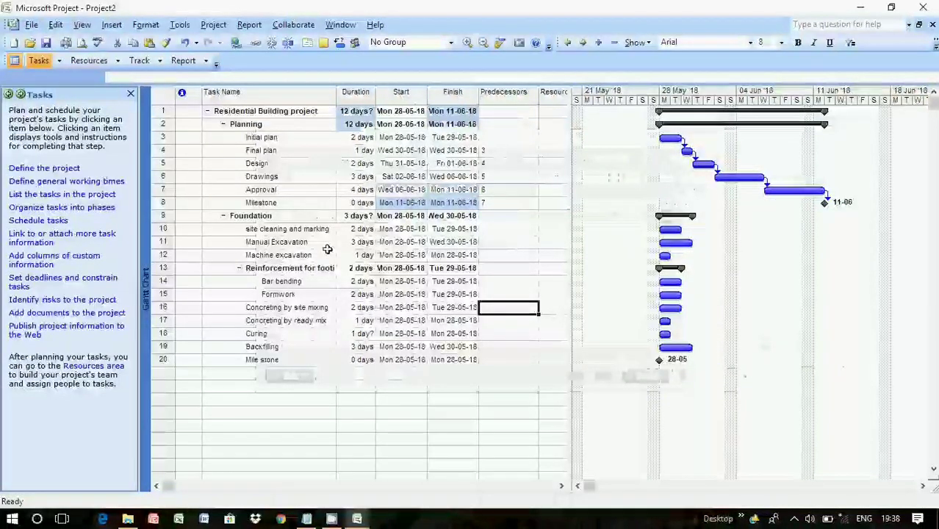
pyautogui.click(497, 228)
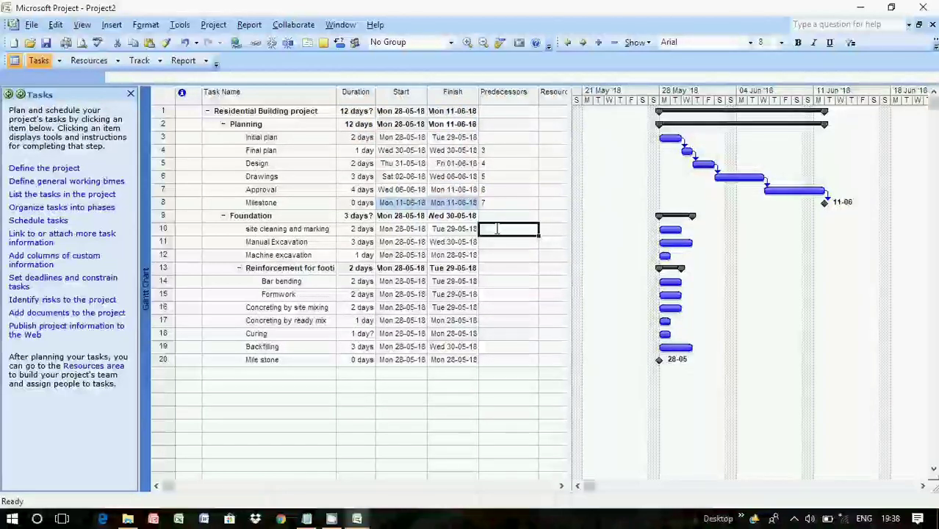
pyautogui.write('=')
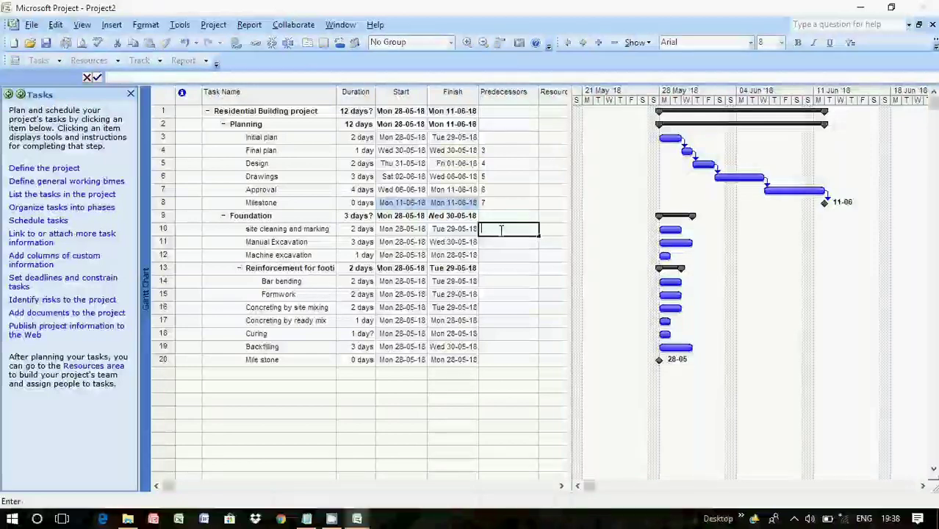
pyautogui.press('Escape')
pyautogui.doubleClick(501, 229)
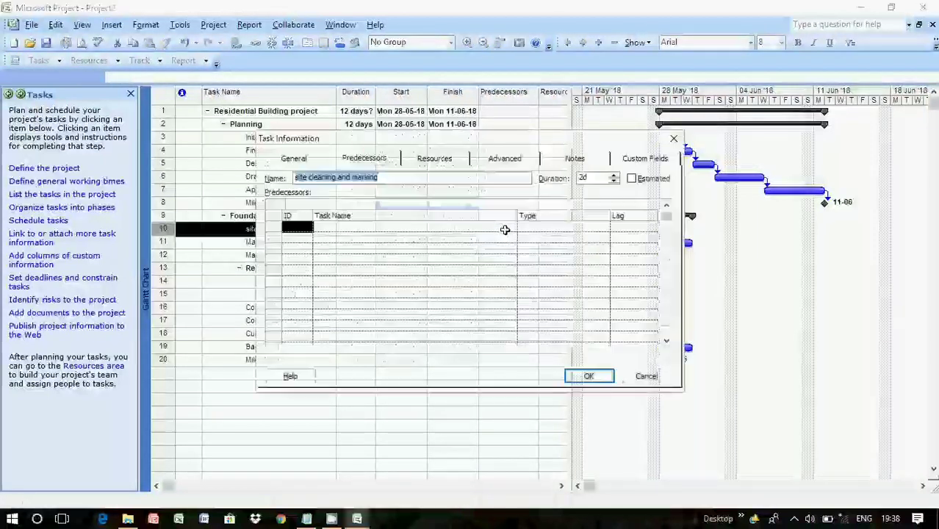
pyautogui.moveTo(437, 140); pyautogui.dragTo(512, 144)
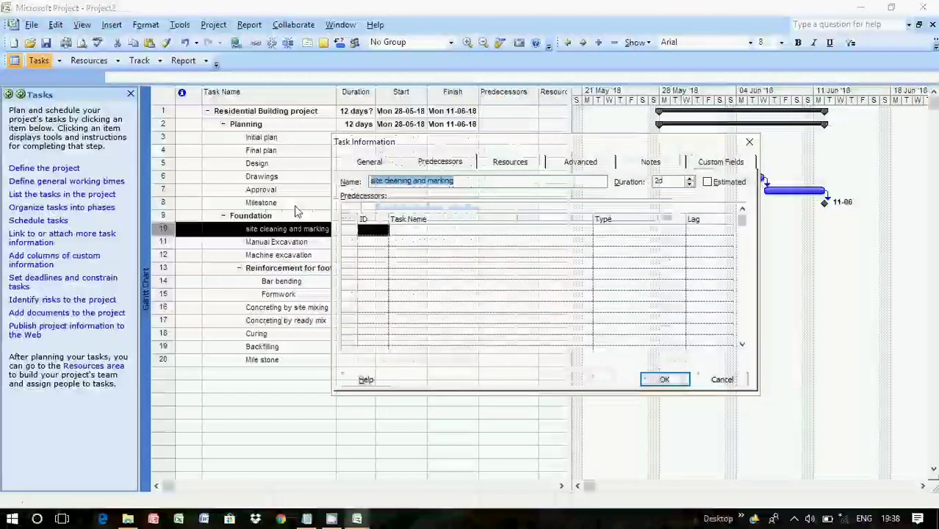
pyautogui.click(372, 229)
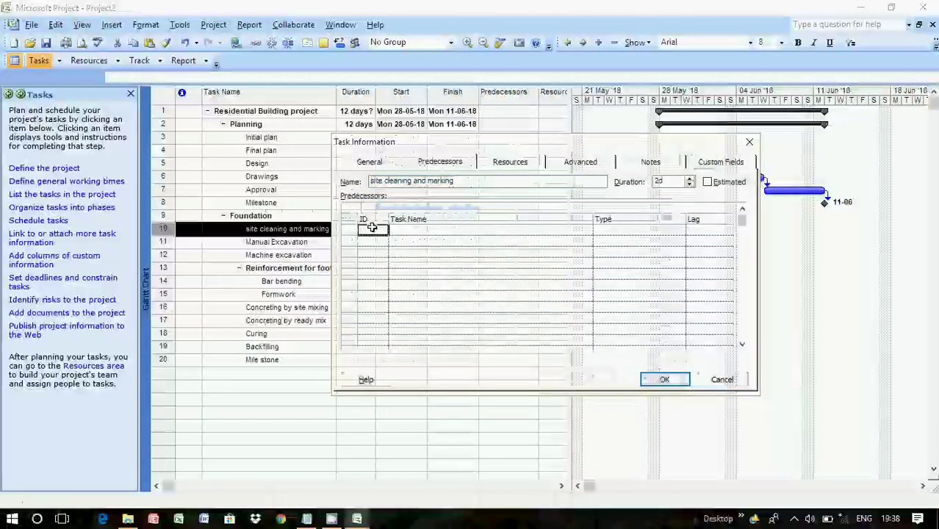
pyautogui.write('8')
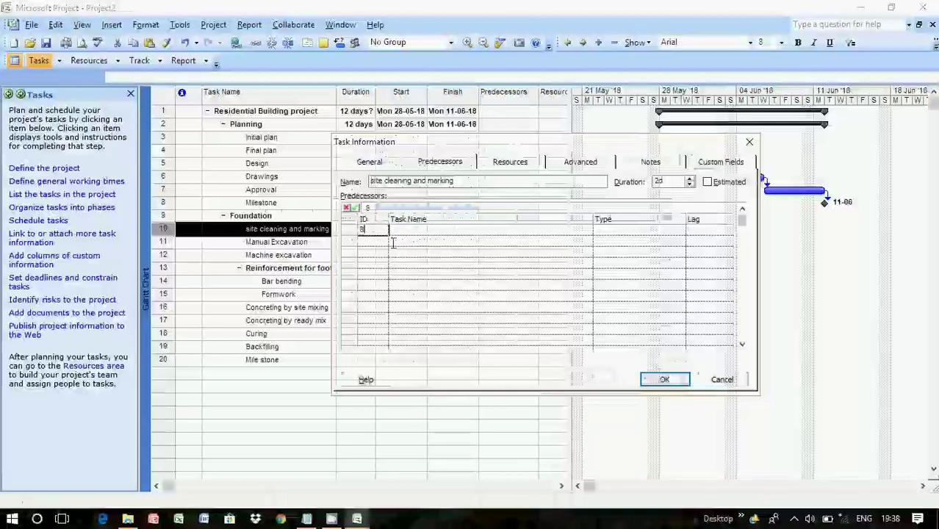
pyautogui.press('Return')
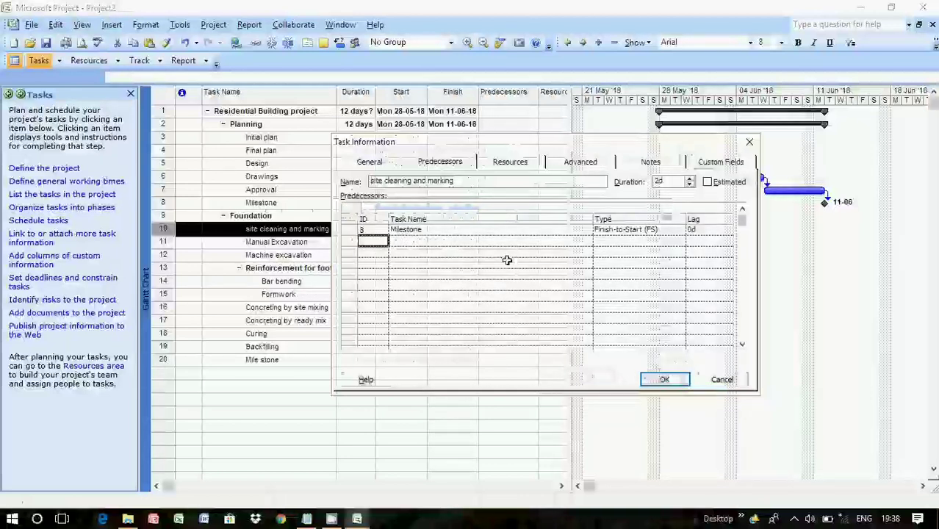
pyautogui.click(664, 379)
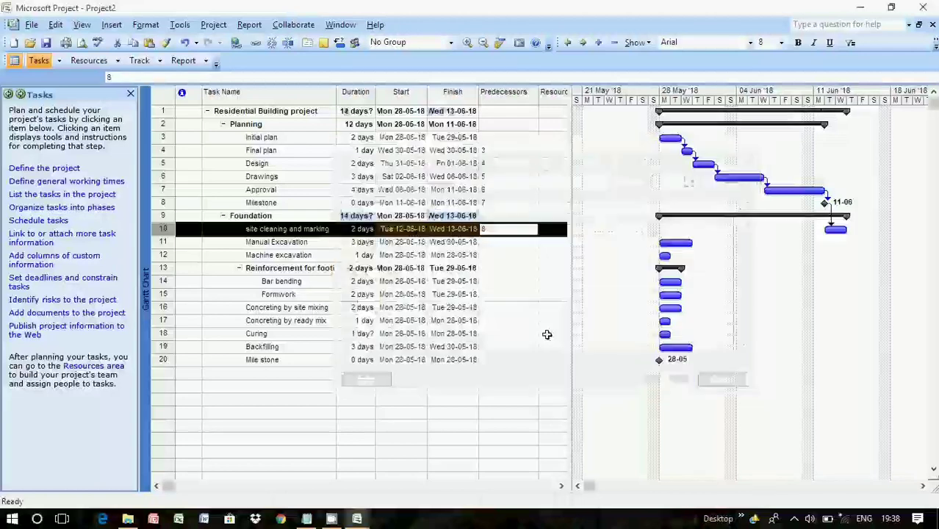
# Step: Assign task 10, site cleaning and marking, as the predecessor of the Manual Excavation task in its task information
pyautogui.click(488, 242)
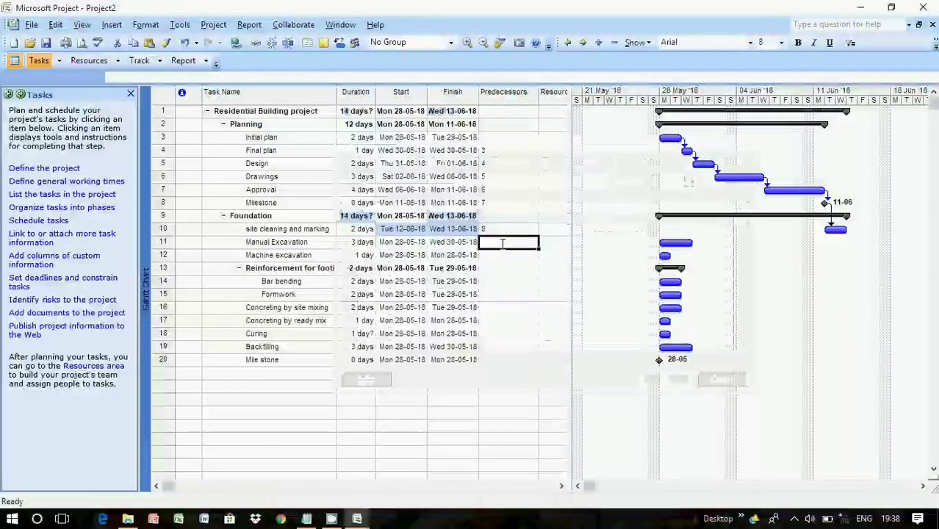
pyautogui.doubleClick(502, 243)
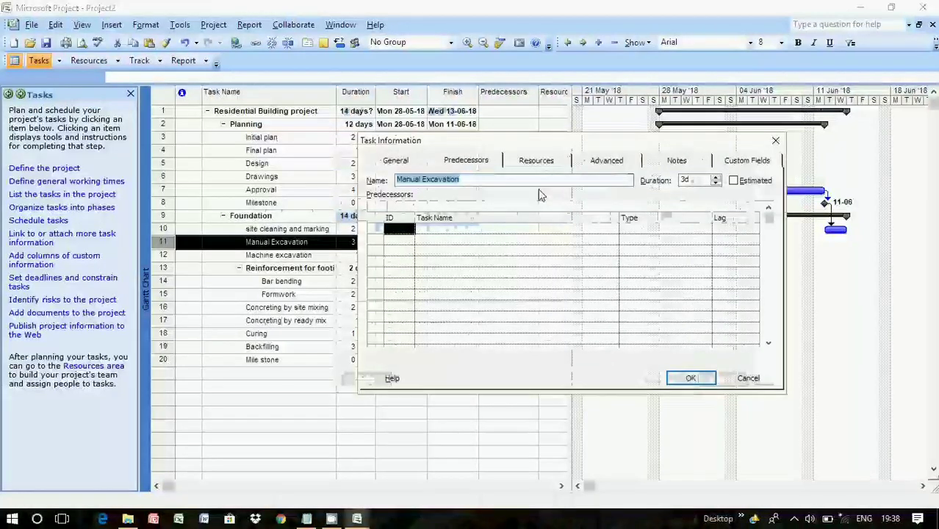
pyautogui.moveTo(387, 271); pyautogui.dragTo(387, 250)
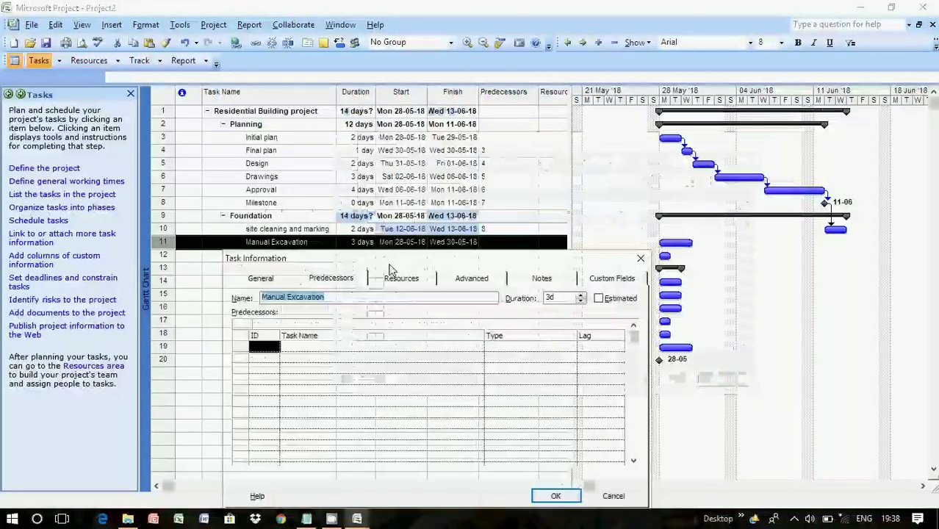
pyautogui.click(265, 348)
pyautogui.write('10')
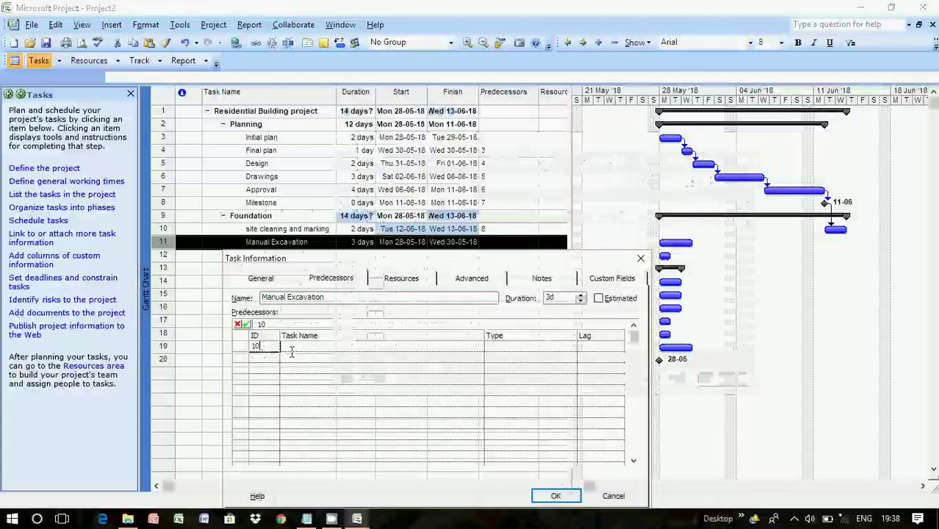
pyautogui.press('Return')
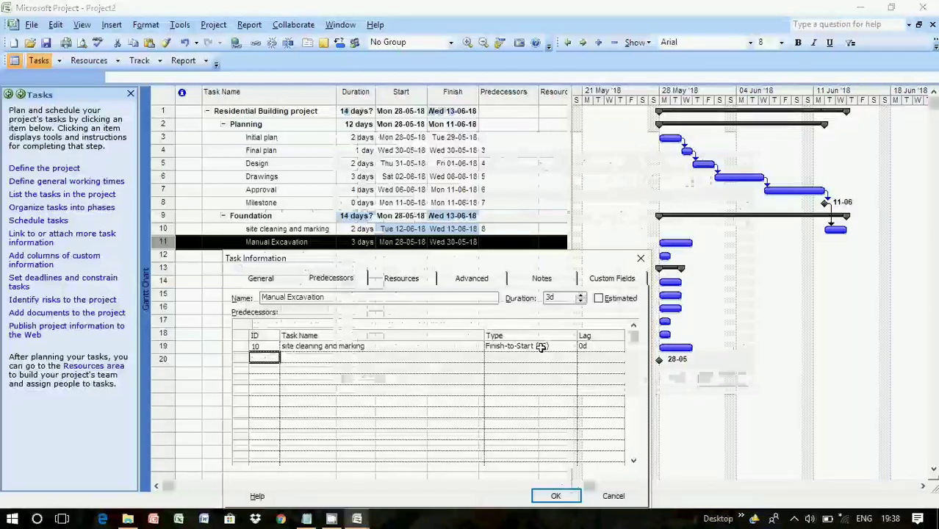
pyautogui.click(555, 495)
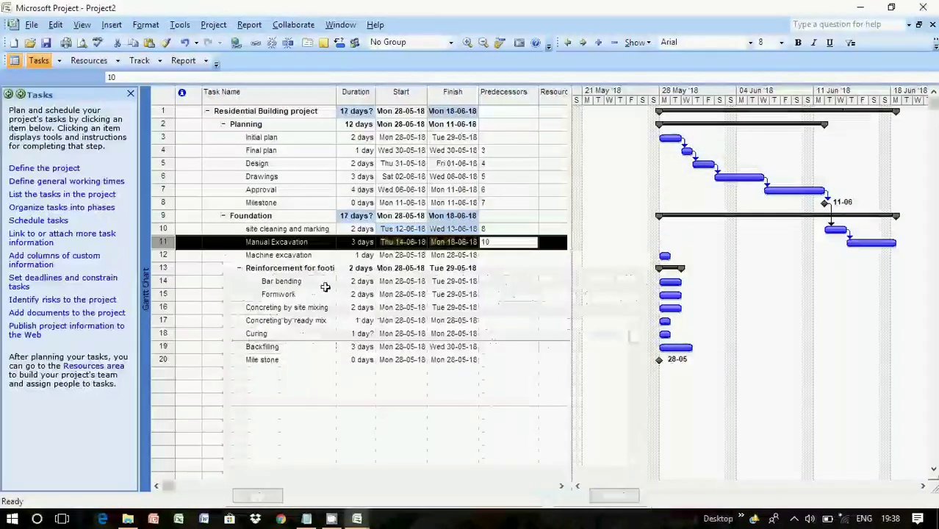
# Step: Assign task 10, site cleaning and marking, as the predecessor of the Machine excavation task in its task information
pyautogui.click(501, 255)
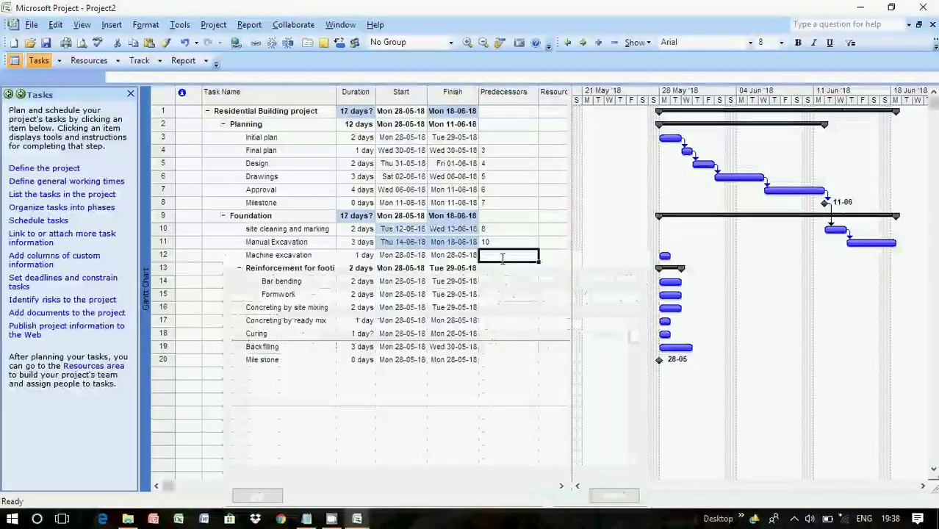
pyautogui.doubleClick(503, 255)
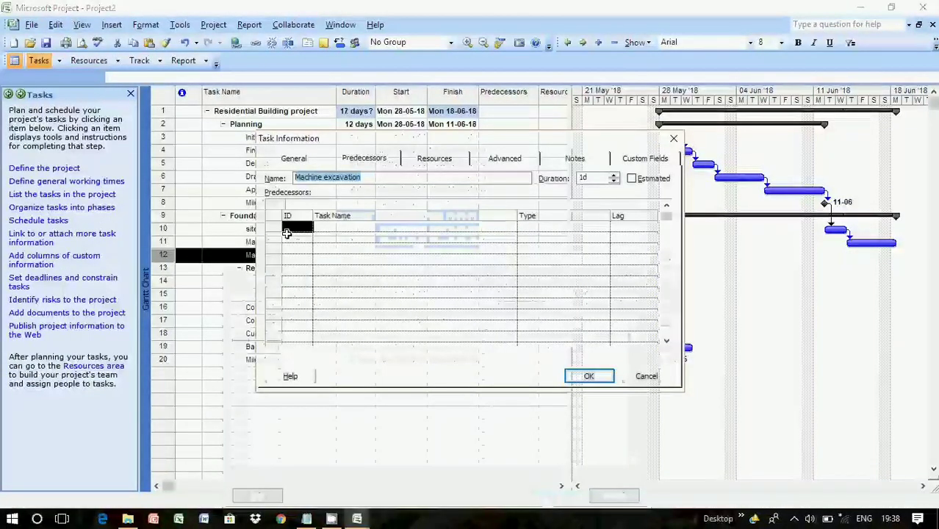
pyautogui.click(291, 228)
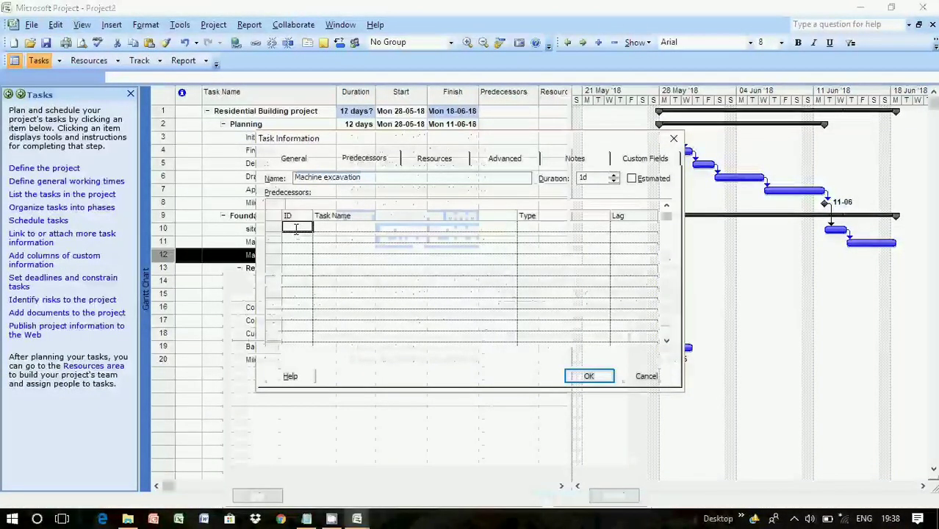
pyautogui.write('10')
pyautogui.press('Return')
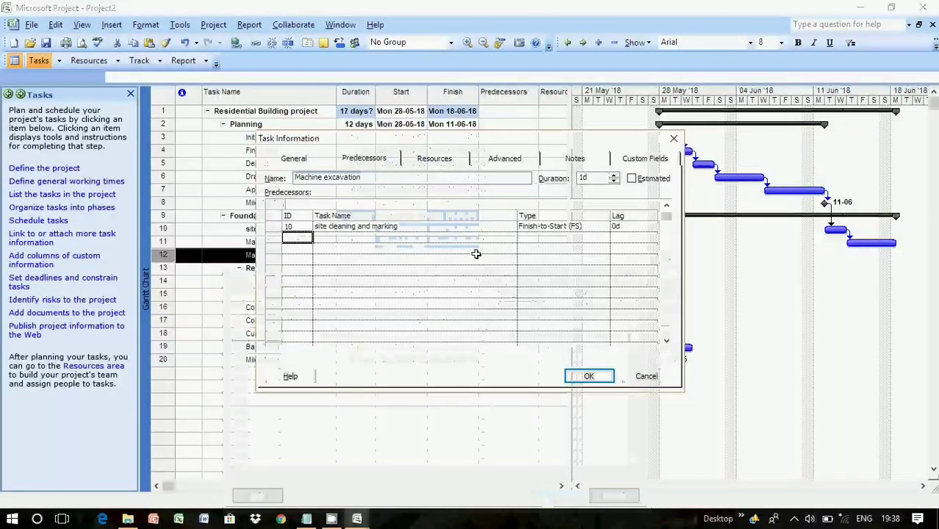
pyautogui.click(590, 376)
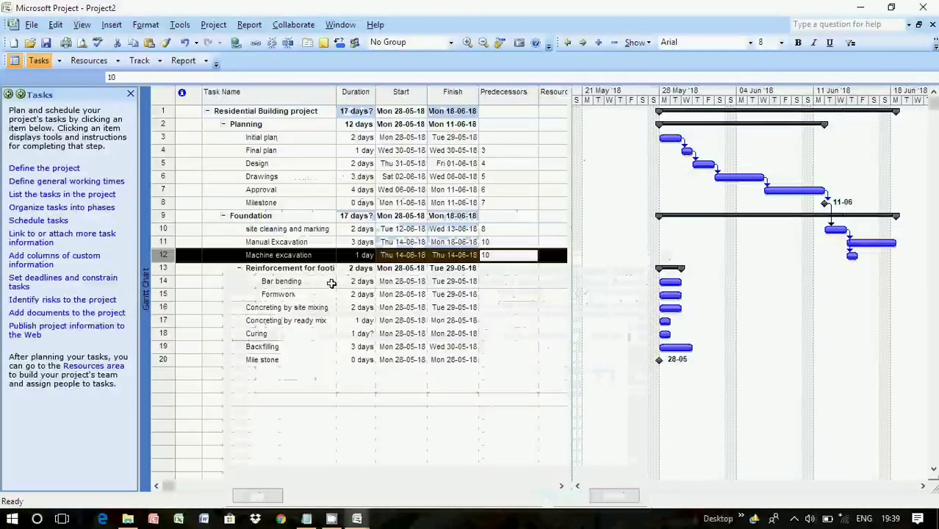
# Step: Assign tasks 11, Manual Excavation, and 12, Machine excavation, as predecessors of the Bar bending task in its task information
pyautogui.click(497, 281)
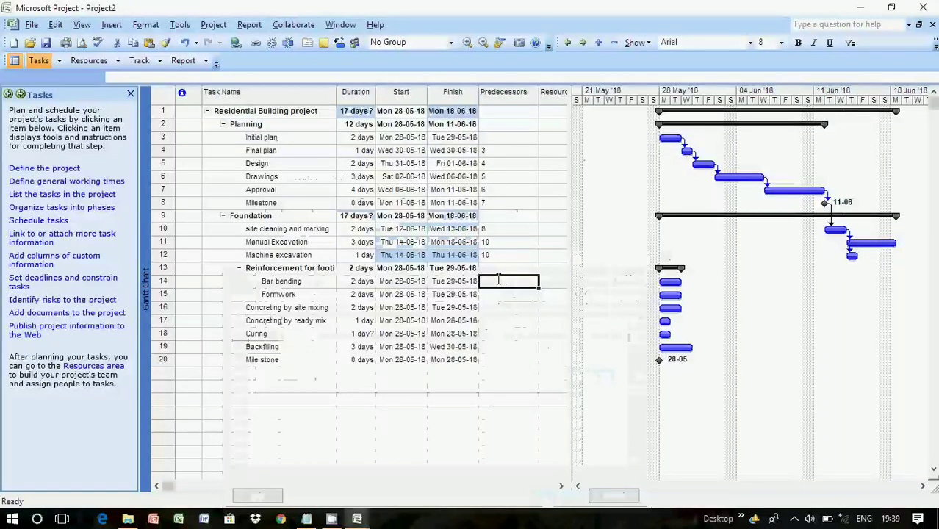
pyautogui.doubleClick(493, 281)
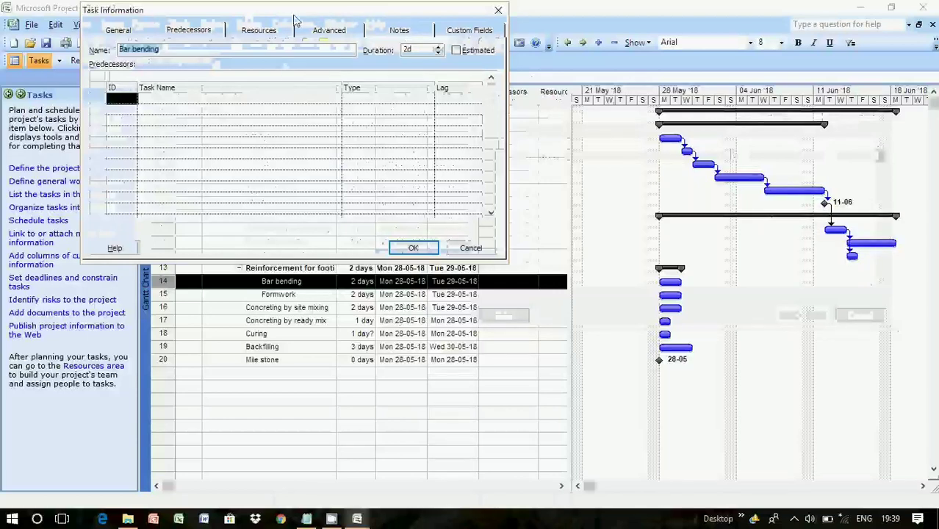
pyautogui.moveTo(297, 15); pyautogui.dragTo(726, 144)
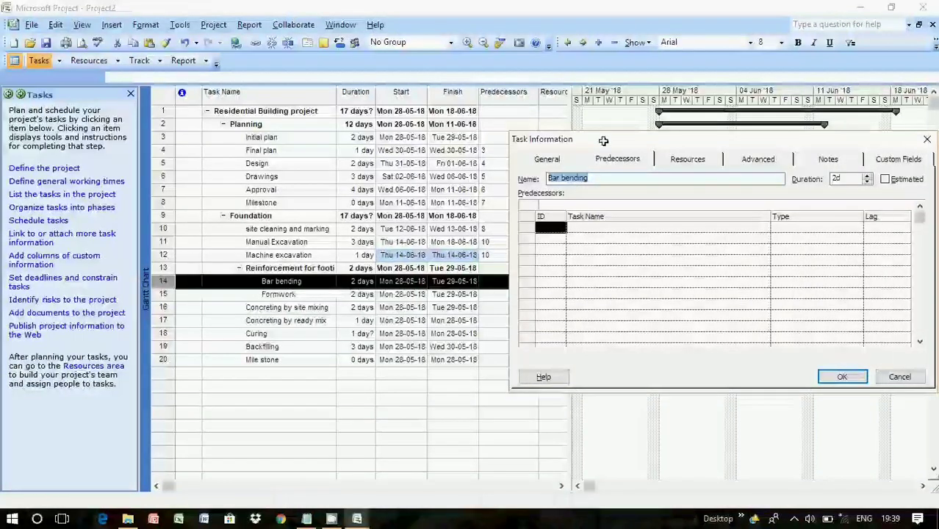
pyautogui.moveTo(606, 140); pyautogui.dragTo(312, 130)
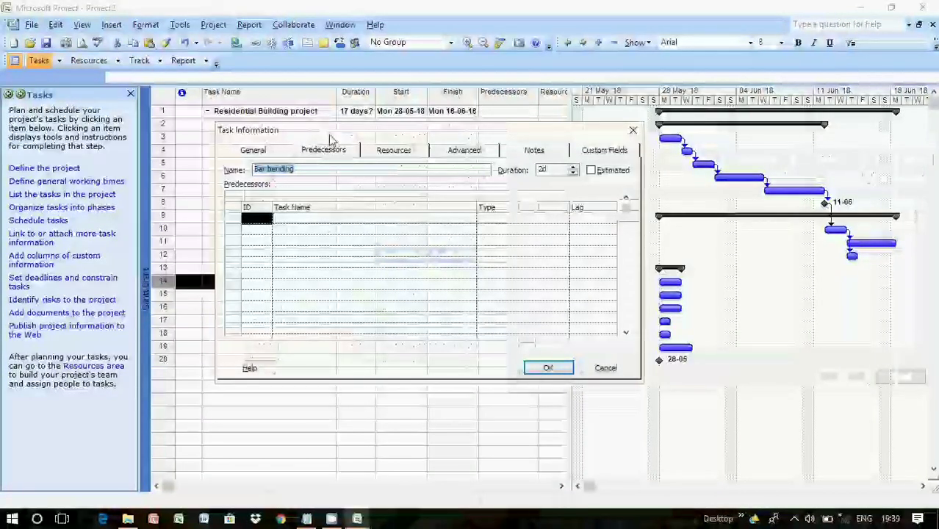
pyautogui.moveTo(324, 132); pyautogui.dragTo(476, 134)
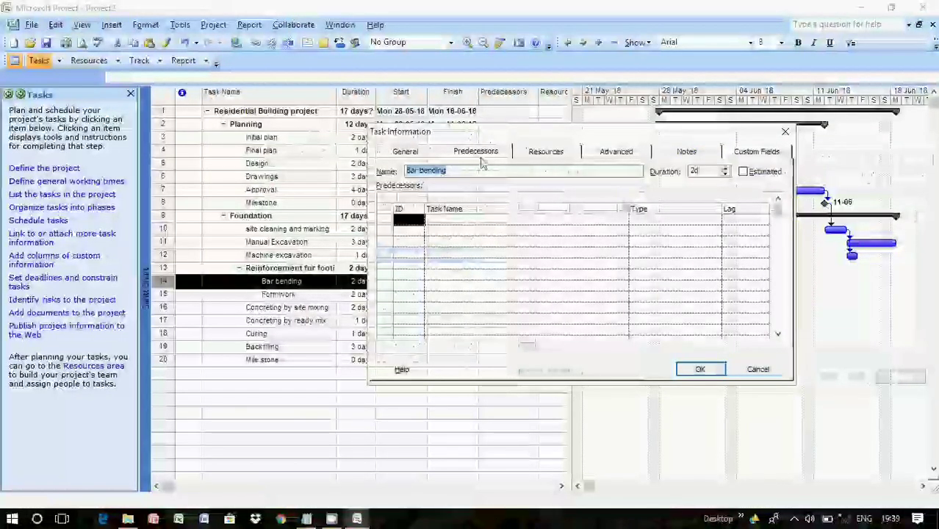
pyautogui.moveTo(481, 136); pyautogui.dragTo(558, 159)
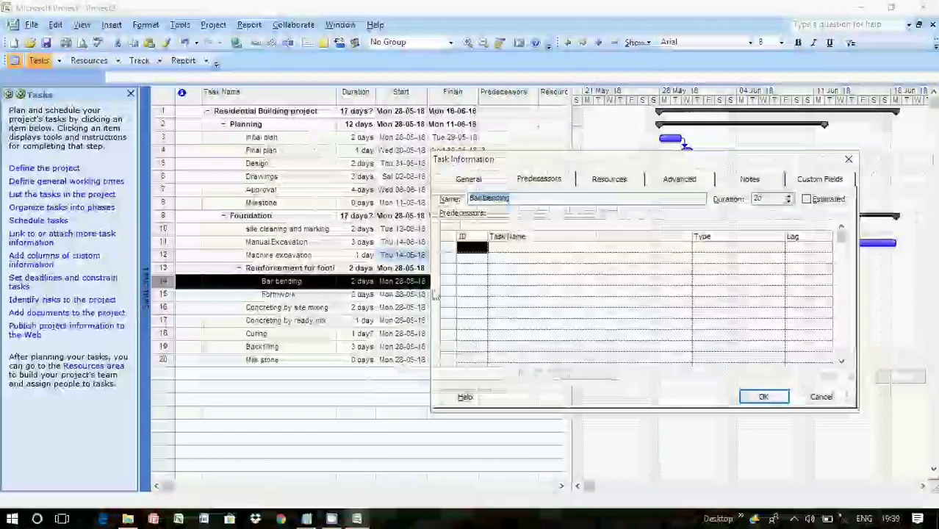
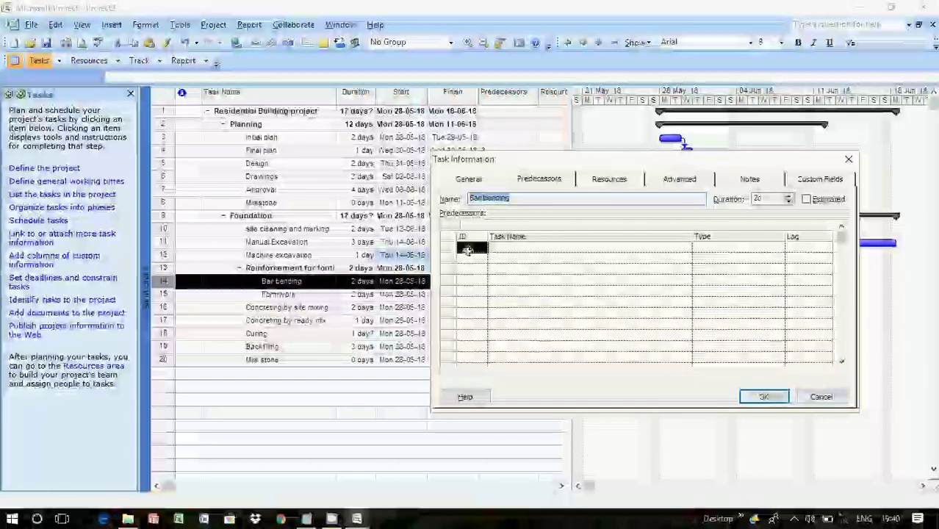
pyautogui.click(475, 248)
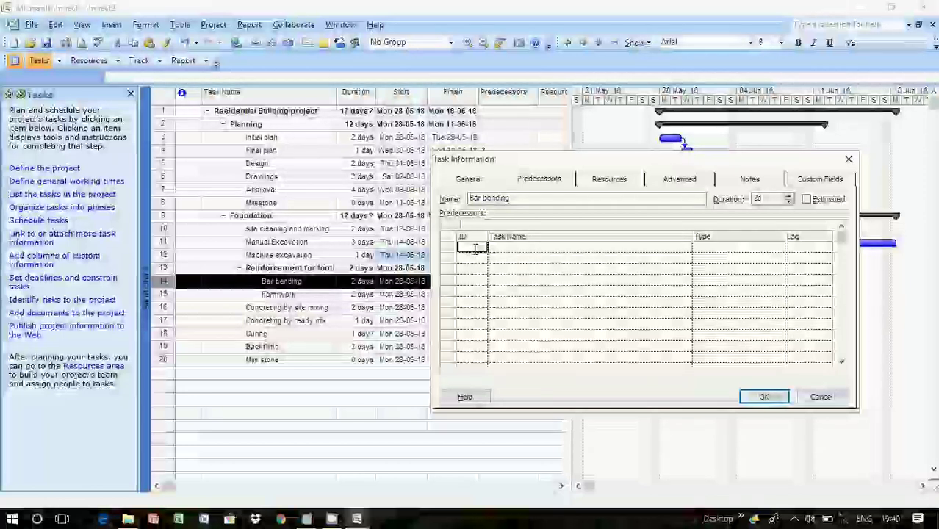
pyautogui.write('1')
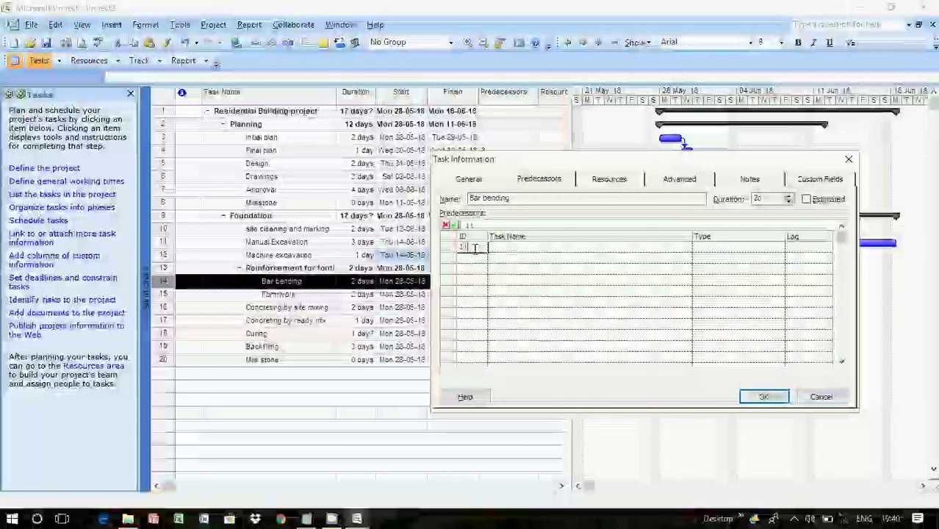
pyautogui.write('1')
pyautogui.press('Return')
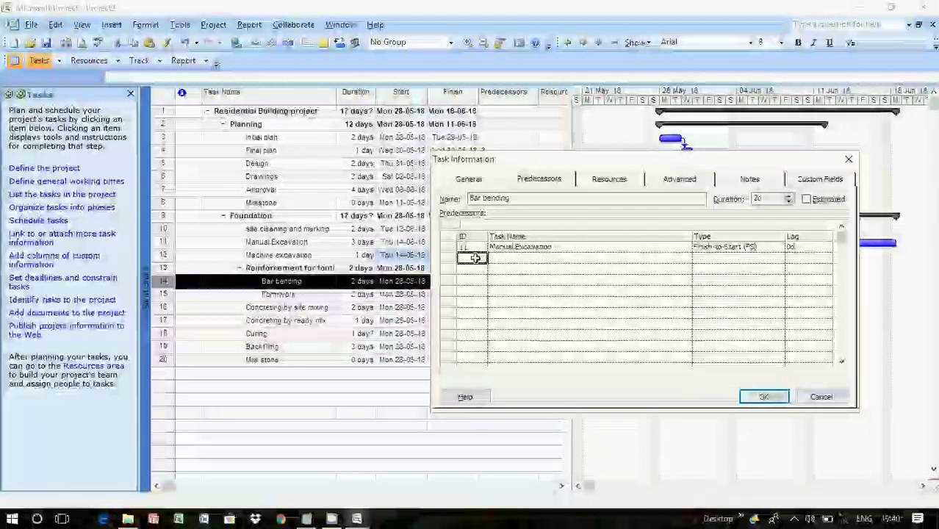
pyautogui.write('12')
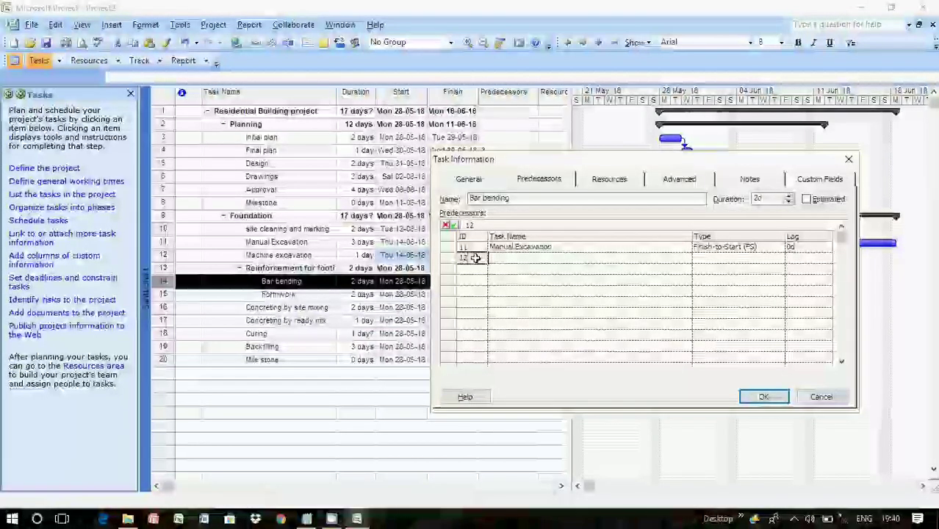
pyautogui.press('Return')
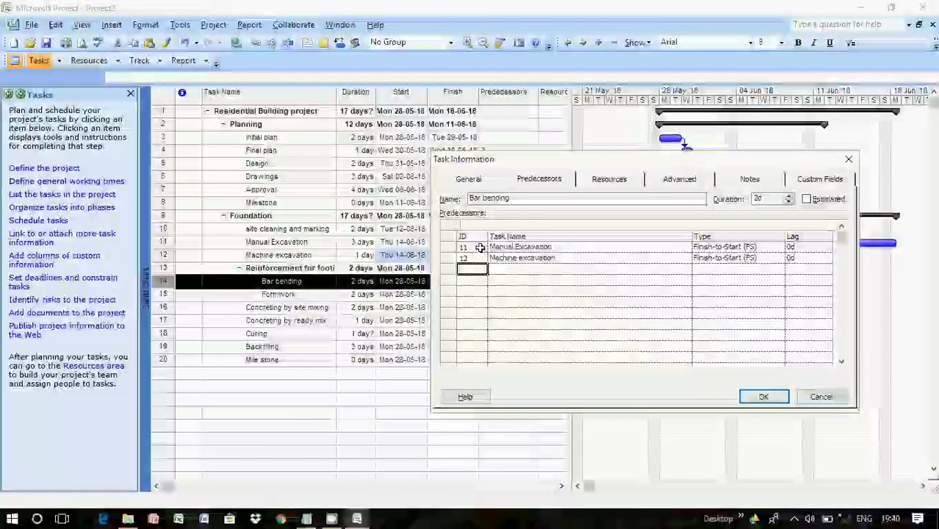
pyautogui.click(745, 399)
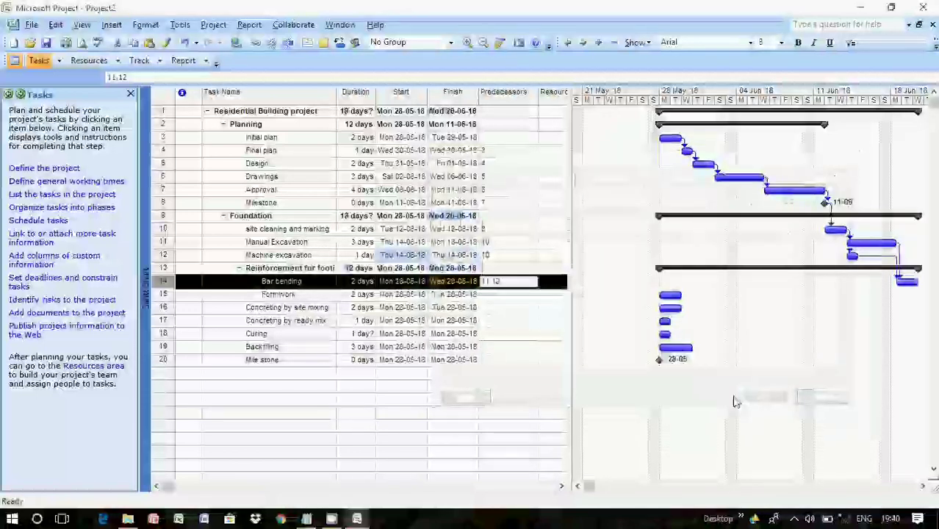
# Step: Assign task 14, Bar bending, as the predecessor of the Formwork task in its task information
pyautogui.click(502, 293)
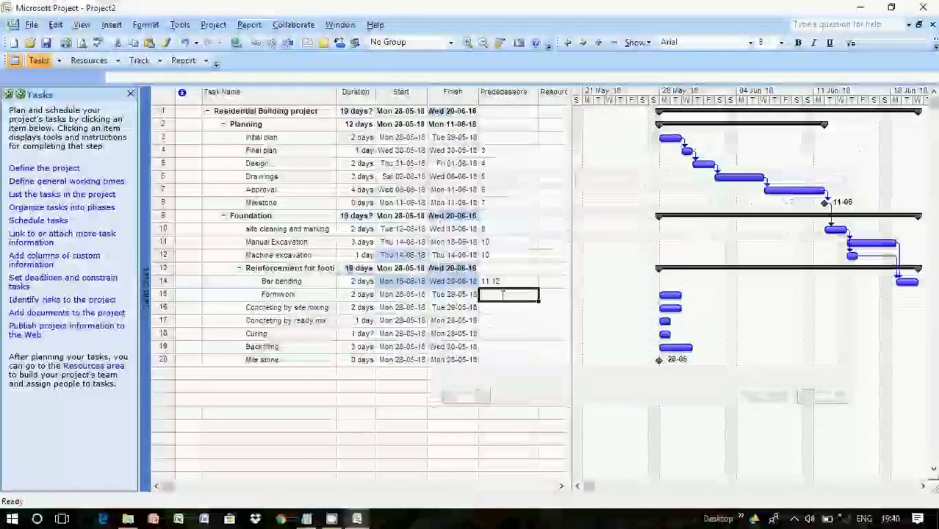
pyautogui.doubleClick(501, 294)
pyautogui.moveTo(534, 138); pyautogui.dragTo(645, 121)
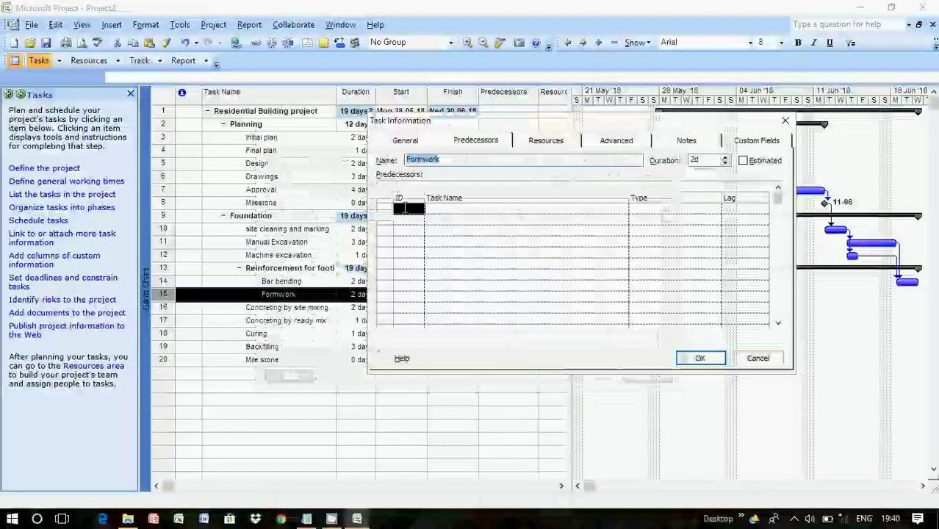
pyautogui.click(409, 207)
pyautogui.write('14')
pyautogui.press('Return')
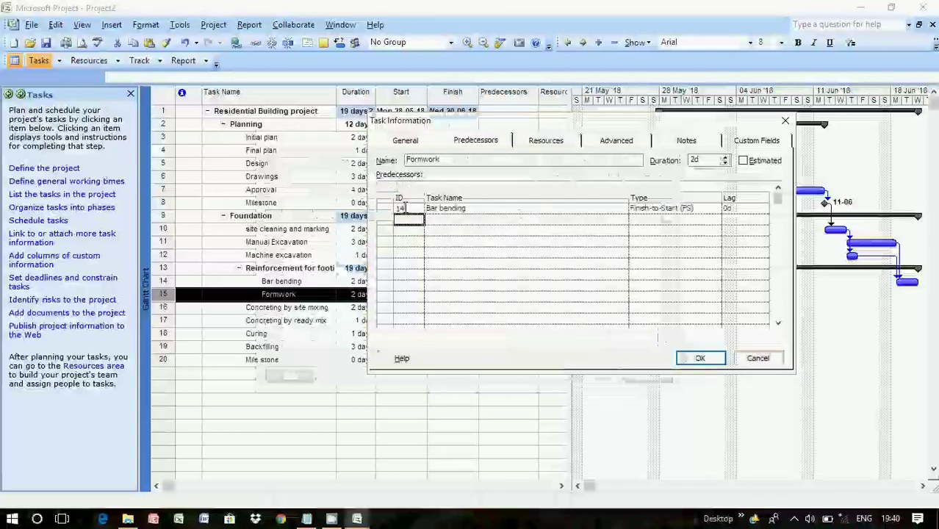
# Step: Set the Formwork task's link to Bar bending to Finish-to-Finish (FF) and apply the task information
pyautogui.click(697, 209)
pyautogui.click(716, 210)
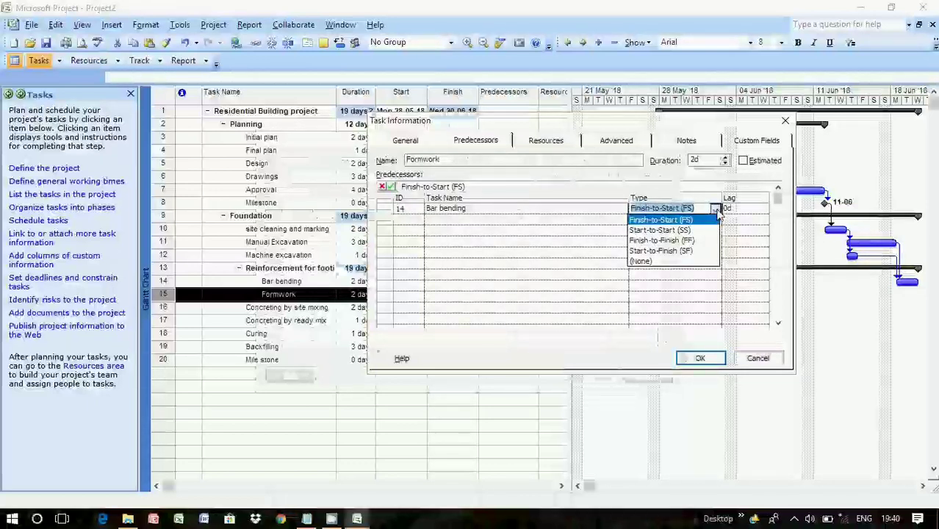
pyautogui.click(683, 245)
pyautogui.click(683, 245)
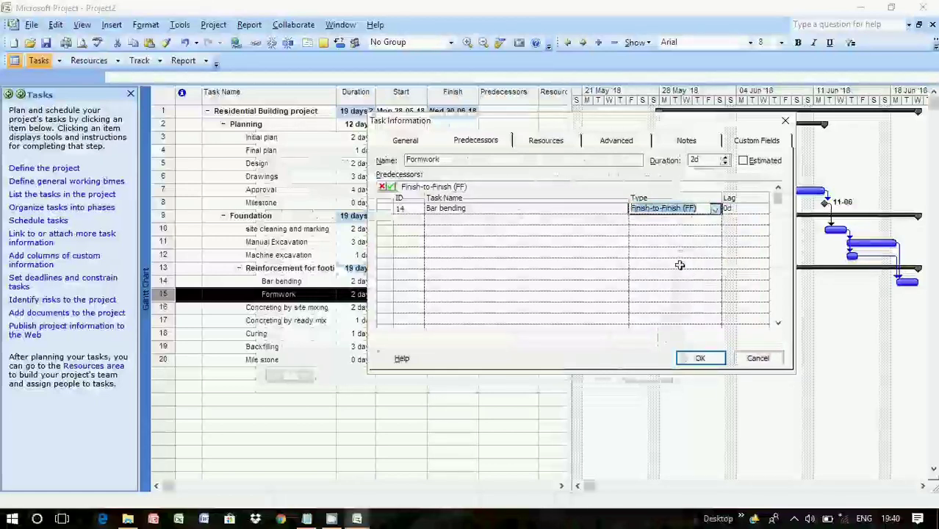
pyautogui.click(697, 364)
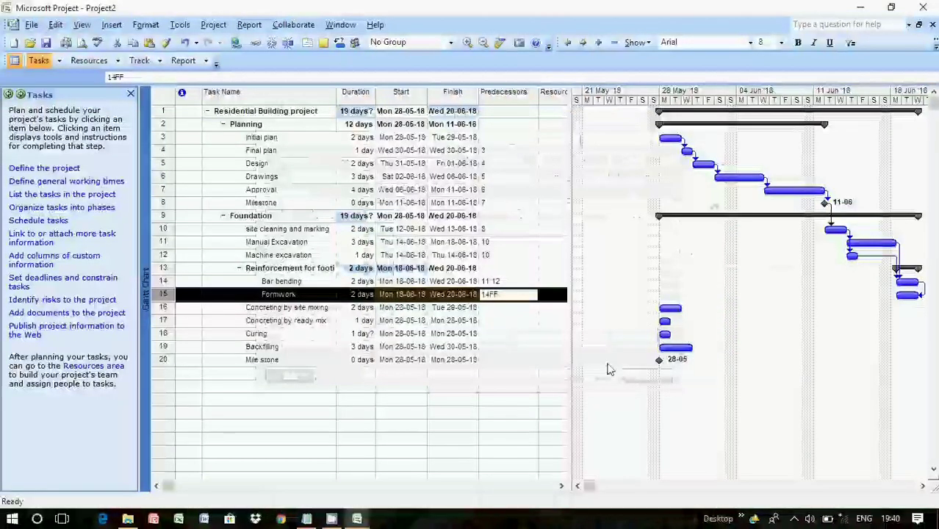
# Step: Assign task 13, Reinforcement for footing, as the predecessor of the Concreting by site mixing task in its task information
pyautogui.click(452, 321)
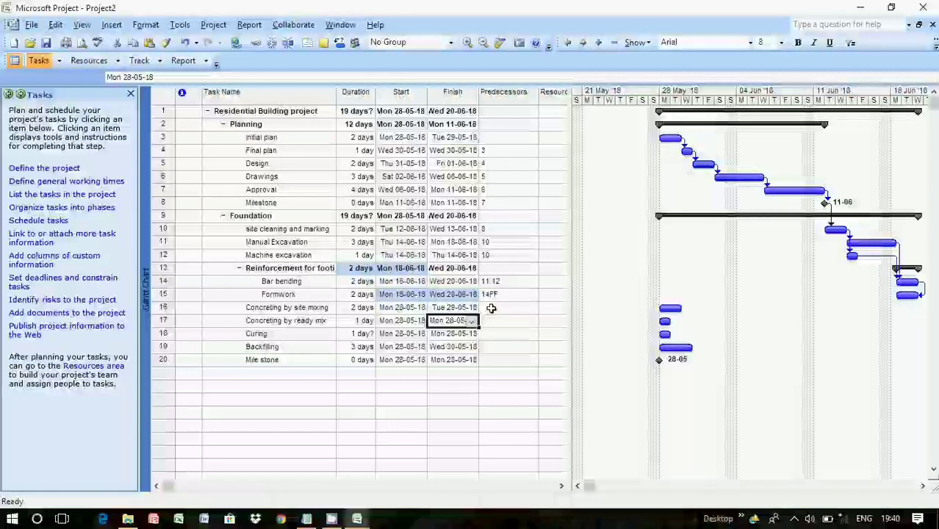
pyautogui.click(493, 309)
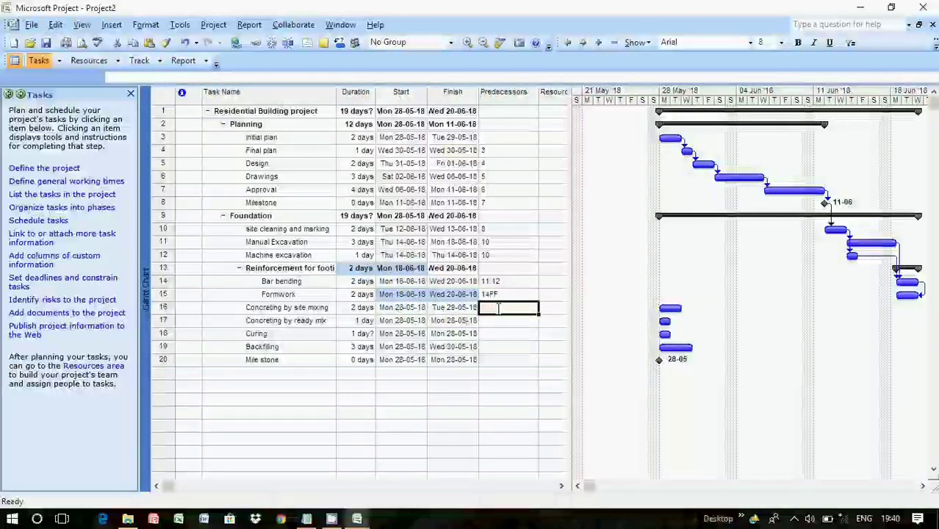
pyautogui.click(494, 309)
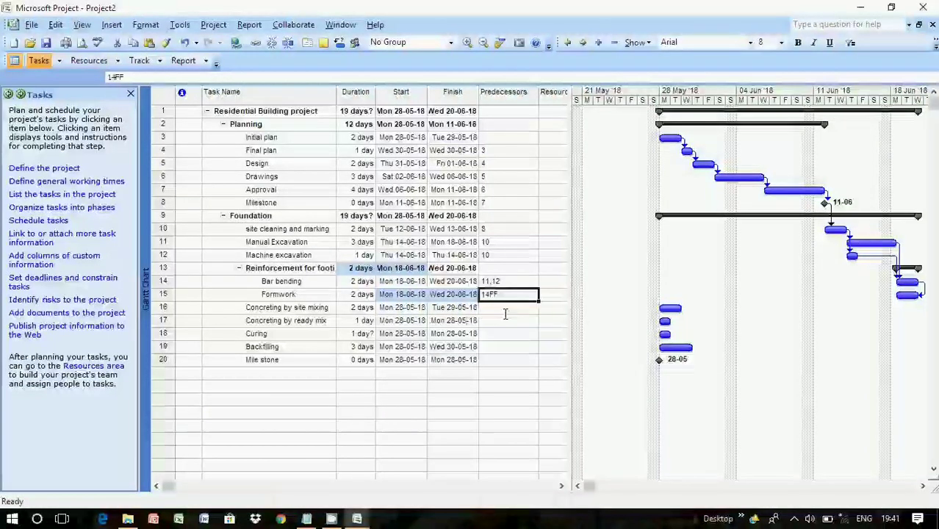
pyautogui.doubleClick(486, 309)
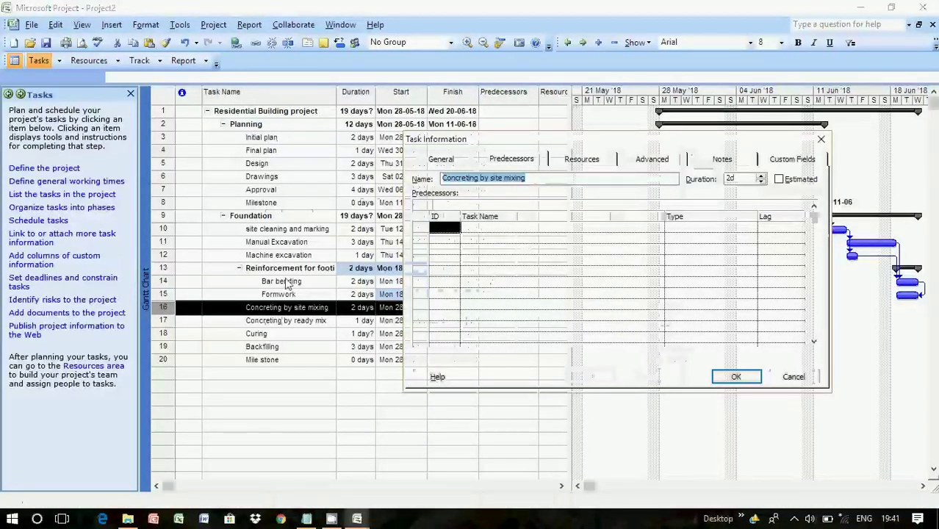
pyautogui.click(442, 229)
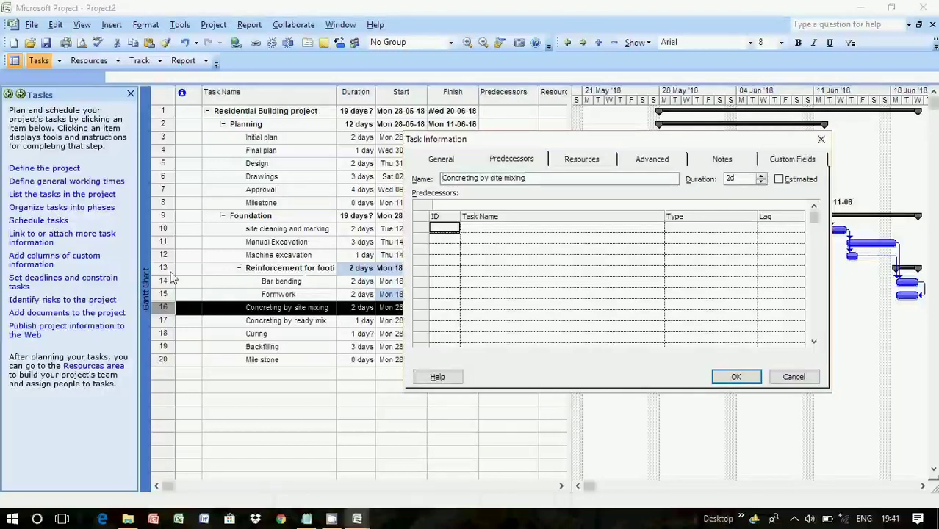
pyautogui.write('13')
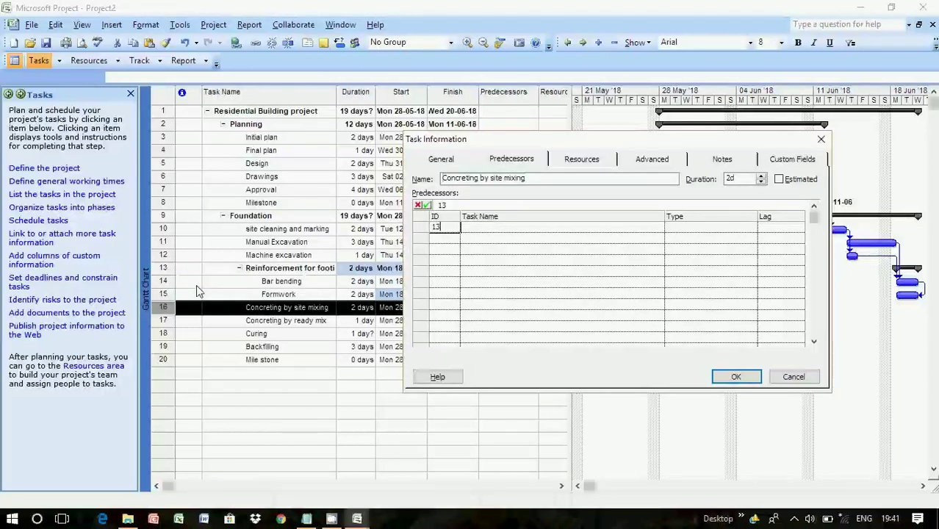
pyautogui.press('Return')
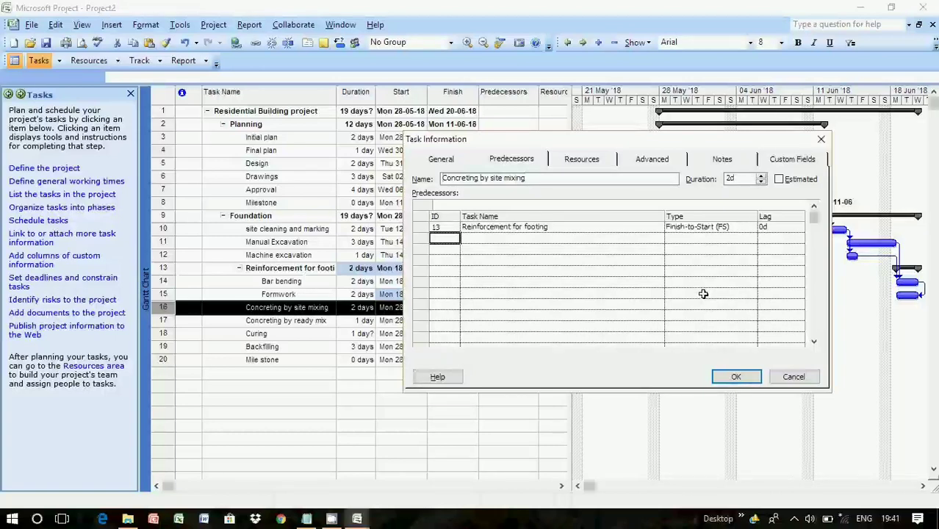
pyautogui.click(727, 377)
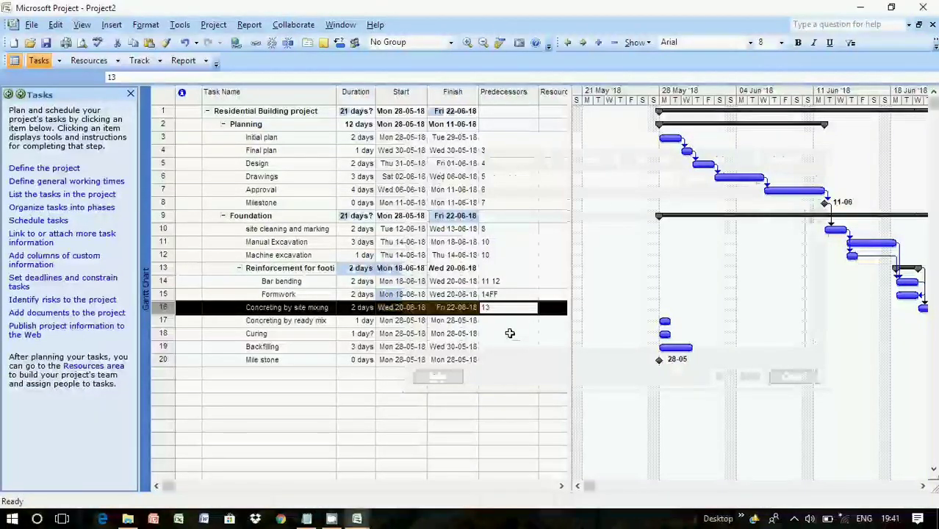
pyautogui.click(510, 333)
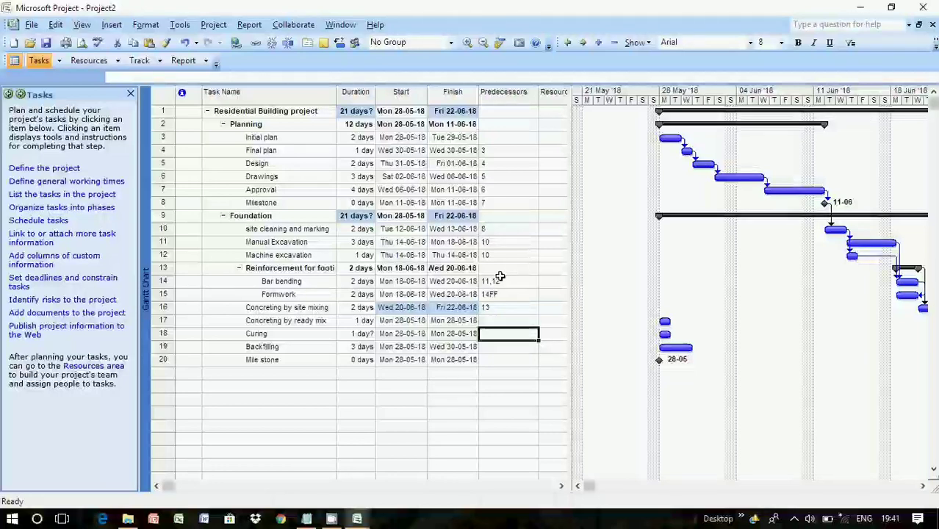
pyautogui.click(498, 267)
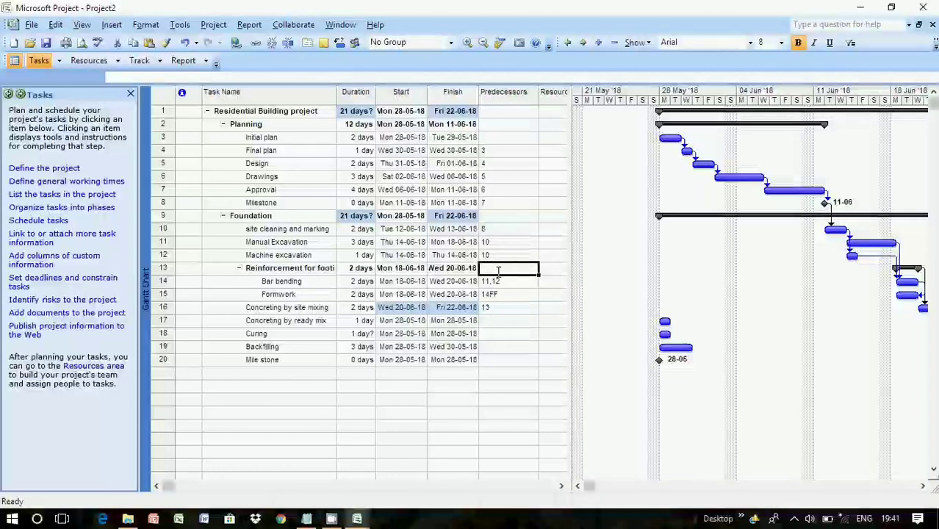
pyautogui.click(442, 217)
pyautogui.click(458, 266)
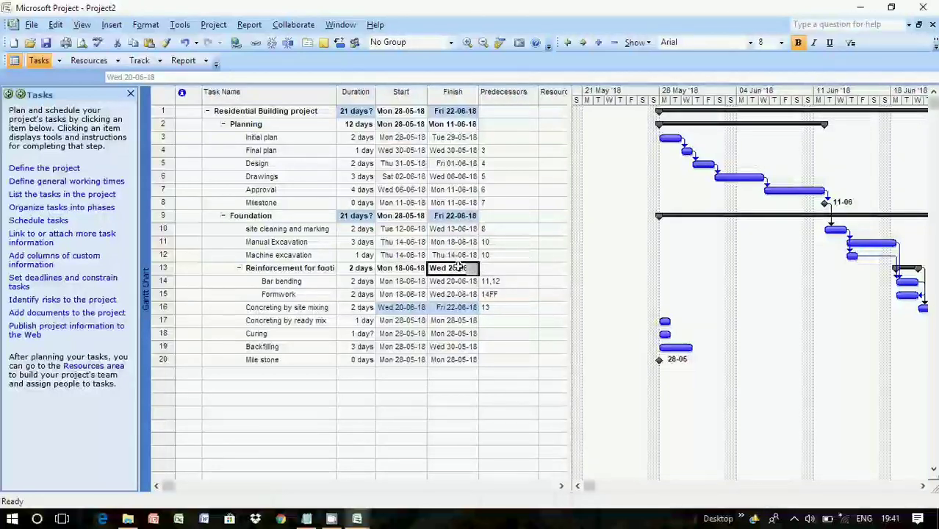
# Step: Assign task 13, Reinforcement for footing, as the predecessor of the Concreting by ready mix task in its task information
pyautogui.click(492, 321)
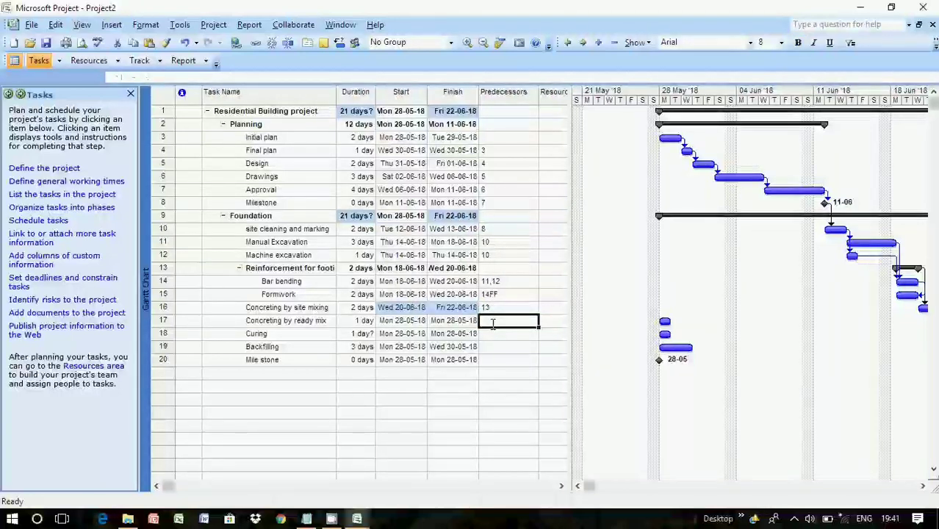
pyautogui.write('=')
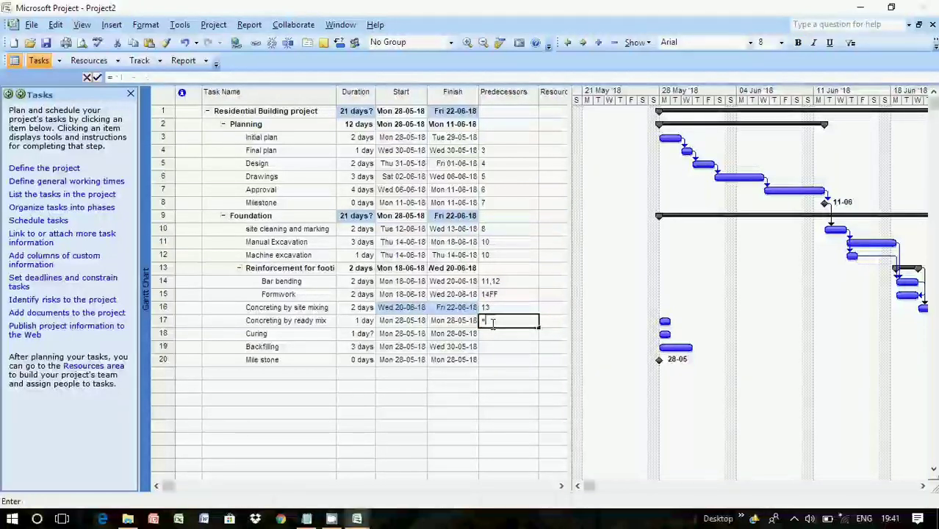
pyautogui.press('BackSpace')
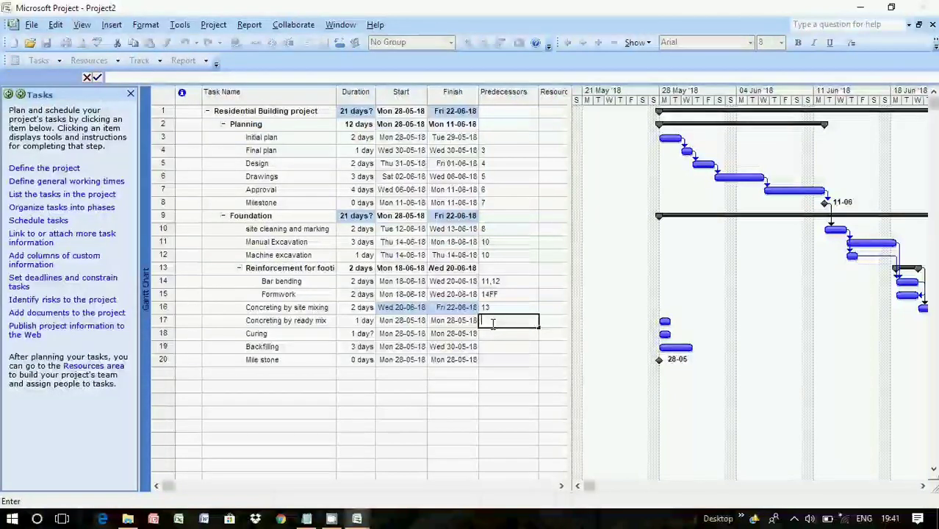
pyautogui.doubleClick(509, 320)
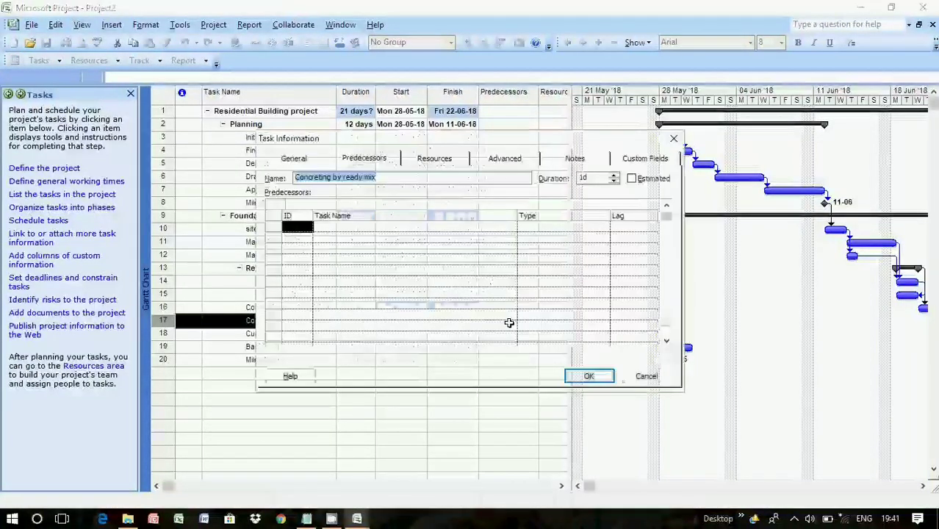
pyautogui.moveTo(437, 150); pyautogui.dragTo(580, 167)
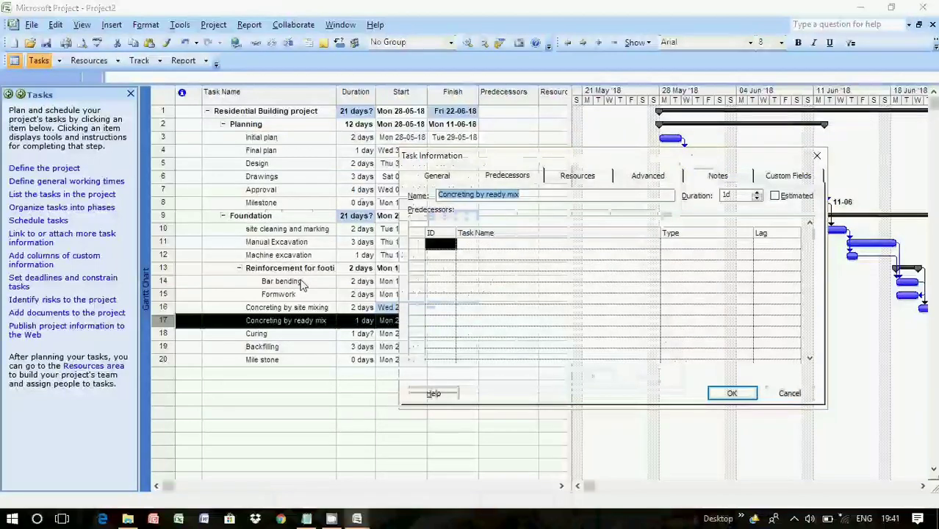
pyautogui.click(455, 243)
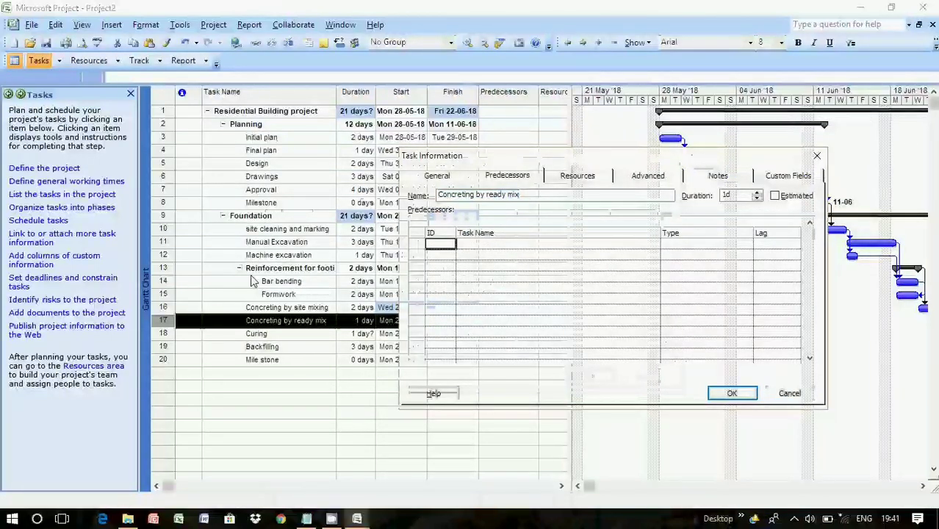
pyautogui.write('13')
pyautogui.press('Return')
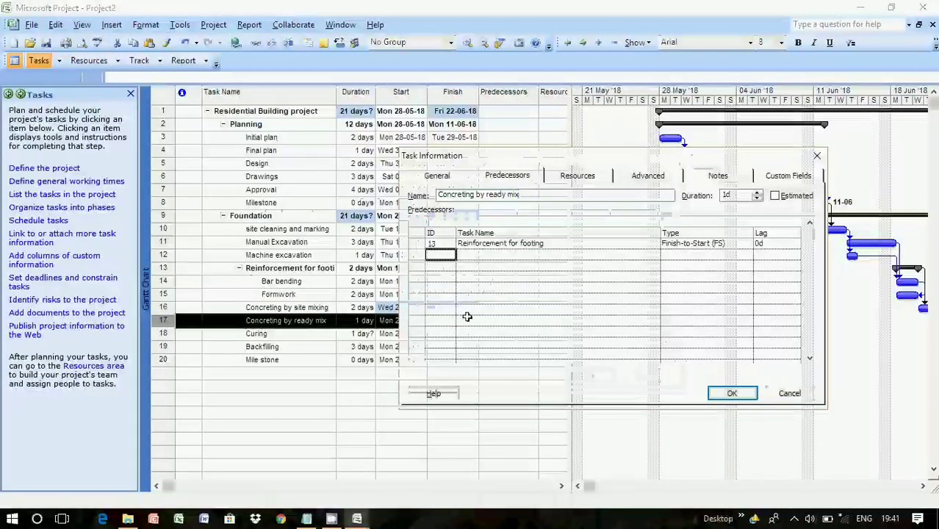
pyautogui.click(731, 392)
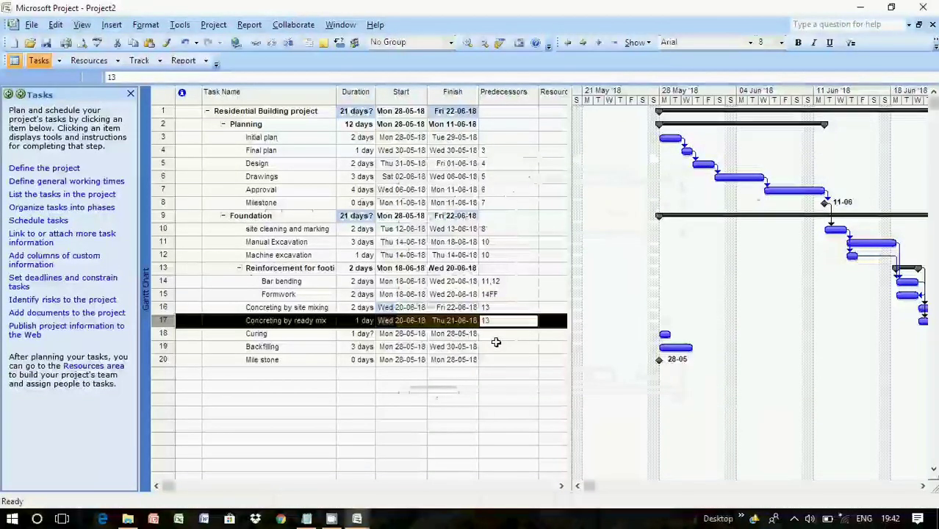
# Step: Assign tasks 16, Concreting by site mixing, and 17, Concreting by ready mix, as predecessors of the Curing task in its task information
pyautogui.click(496, 337)
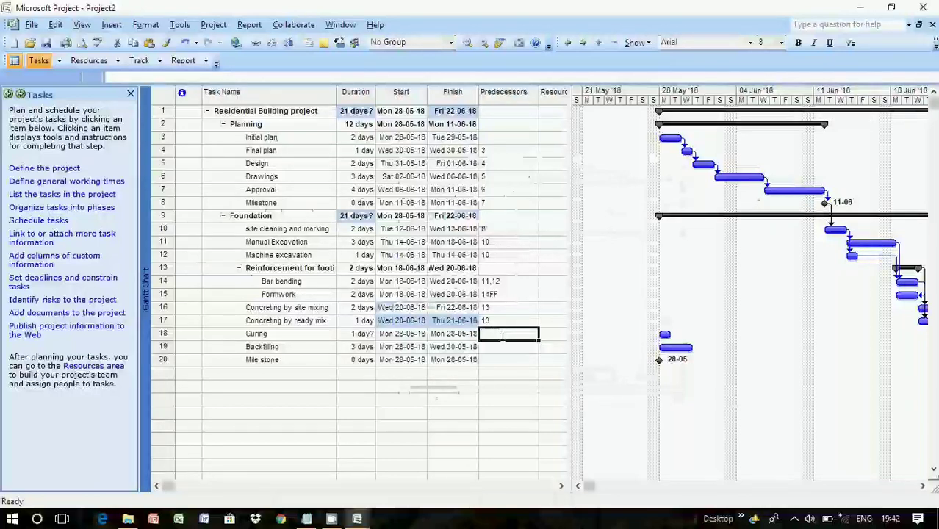
pyautogui.doubleClick(502, 335)
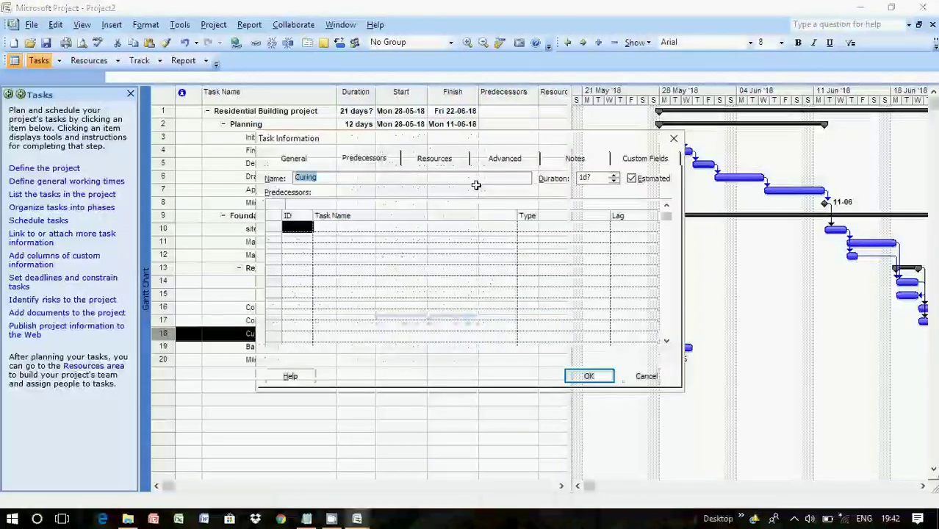
pyautogui.moveTo(477, 145); pyautogui.dragTo(627, 149)
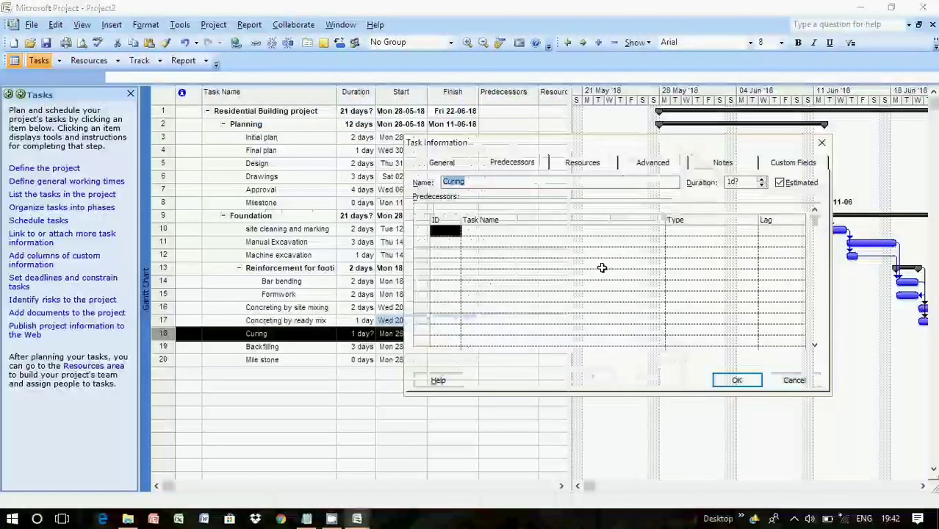
pyautogui.click(455, 230)
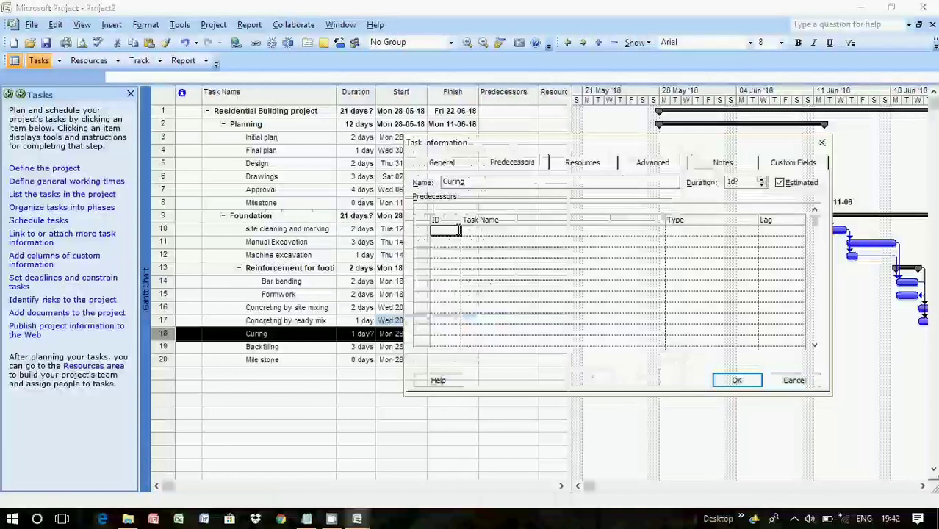
pyautogui.write('16')
pyautogui.press('Return')
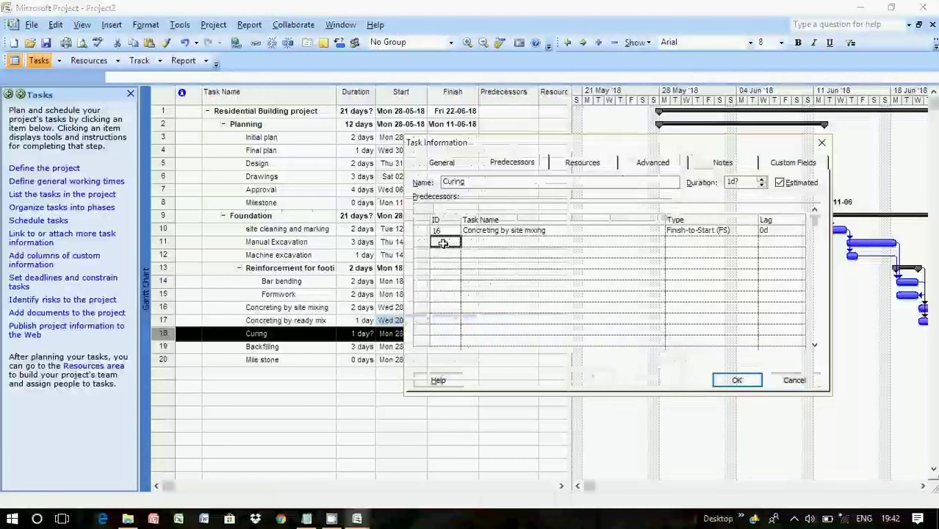
pyautogui.write('17')
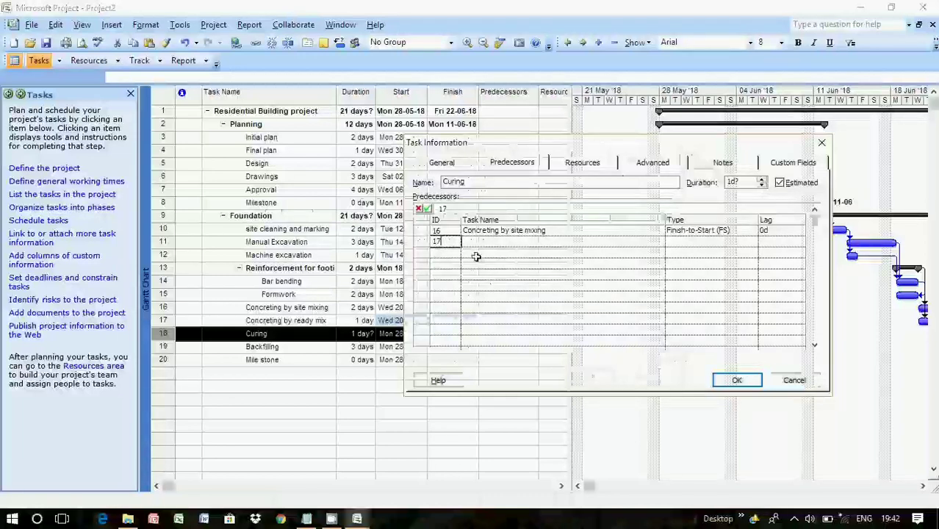
pyautogui.press('Return')
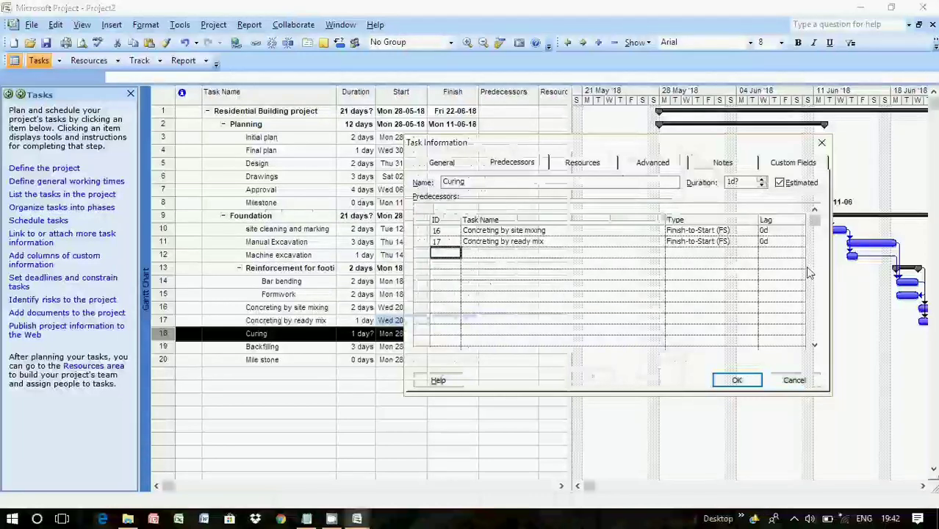
pyautogui.click(737, 380)
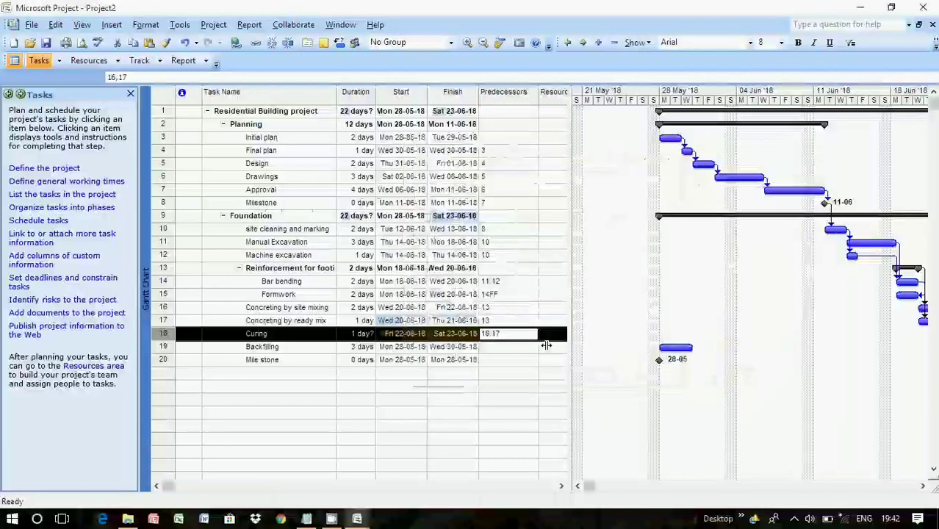
# Step: Assign task 18, Curing, as the predecessor of the Backfilling task in its task information
pyautogui.click(491, 348)
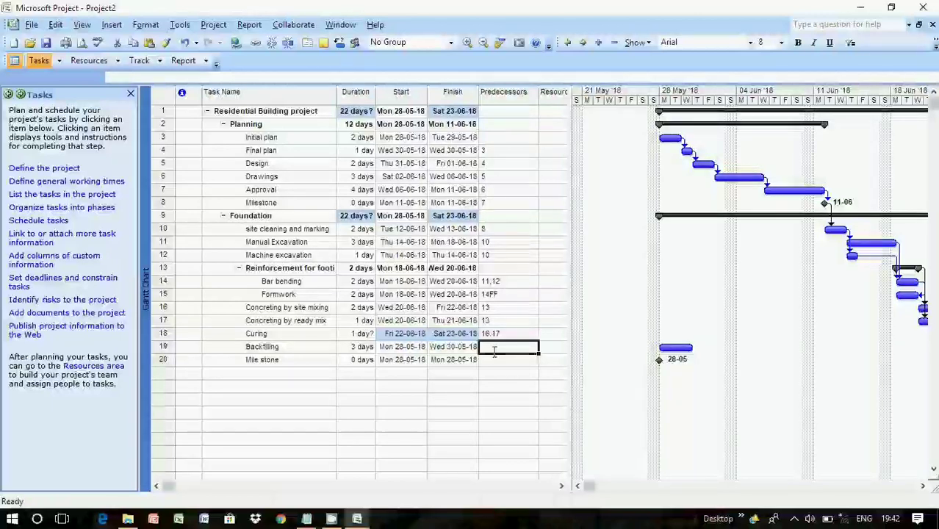
pyautogui.doubleClick(494, 349)
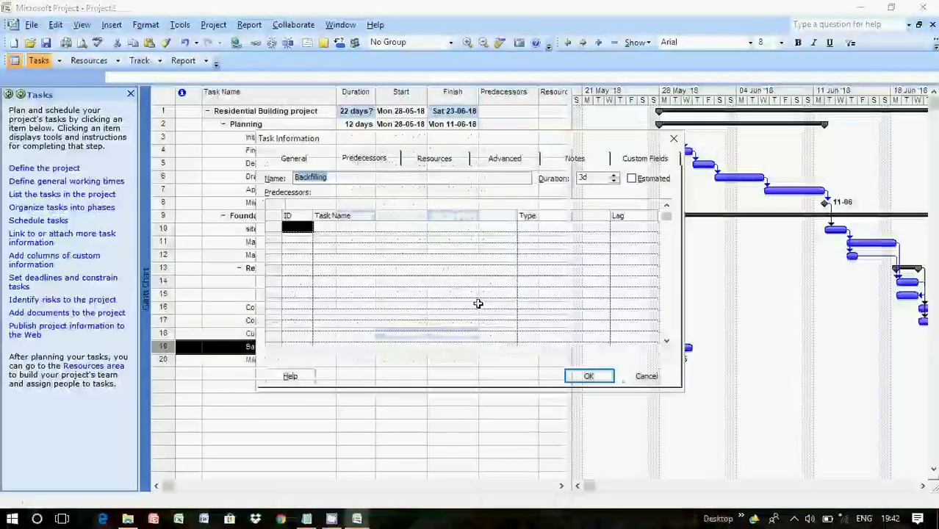
pyautogui.click(300, 227)
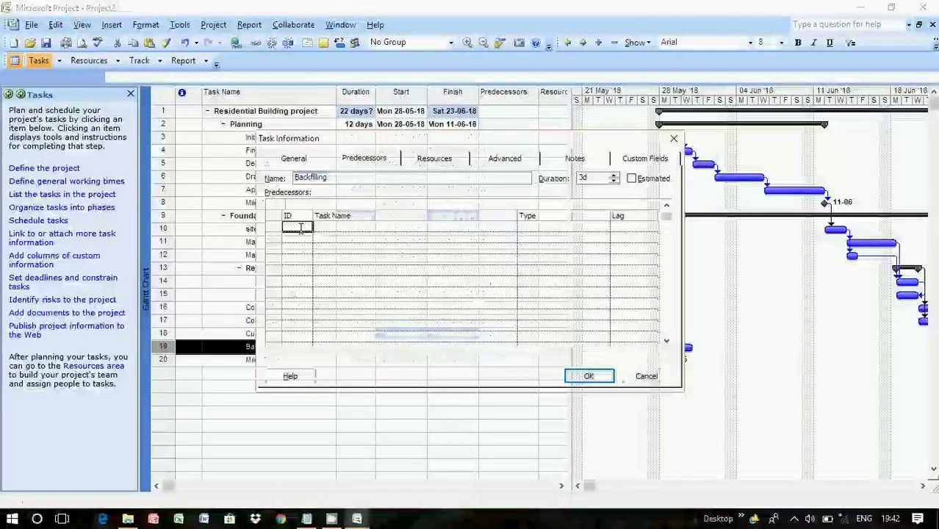
pyautogui.write('18')
pyautogui.press('Return')
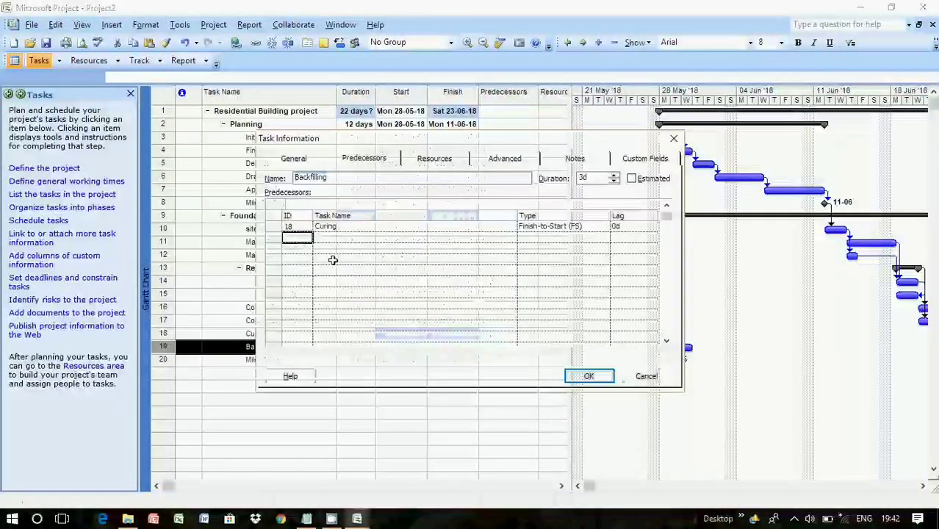
pyautogui.click(590, 375)
# Step: Assign task 19, Backfilling, as the predecessor of the final Mile stone task in its task information
pyautogui.click(485, 360)
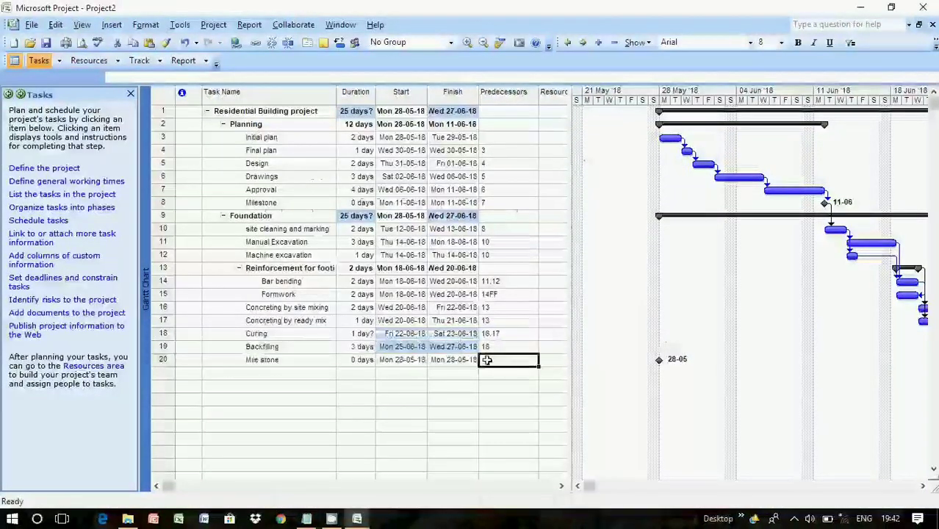
pyautogui.doubleClick(485, 361)
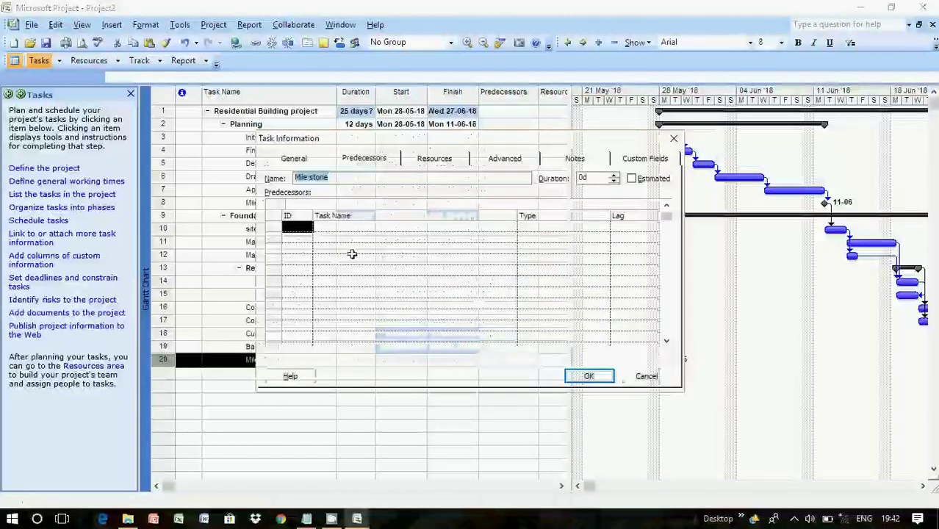
pyautogui.click(305, 227)
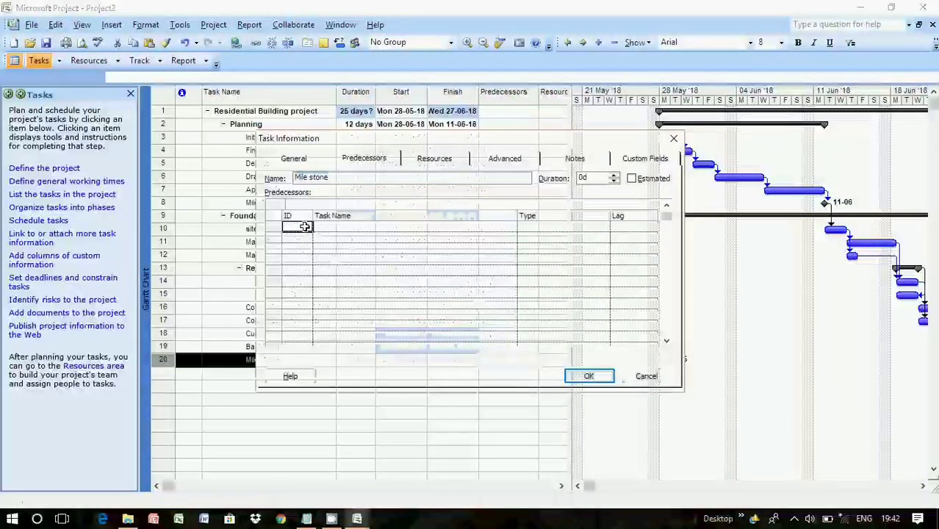
pyautogui.write('19')
pyautogui.press('Return')
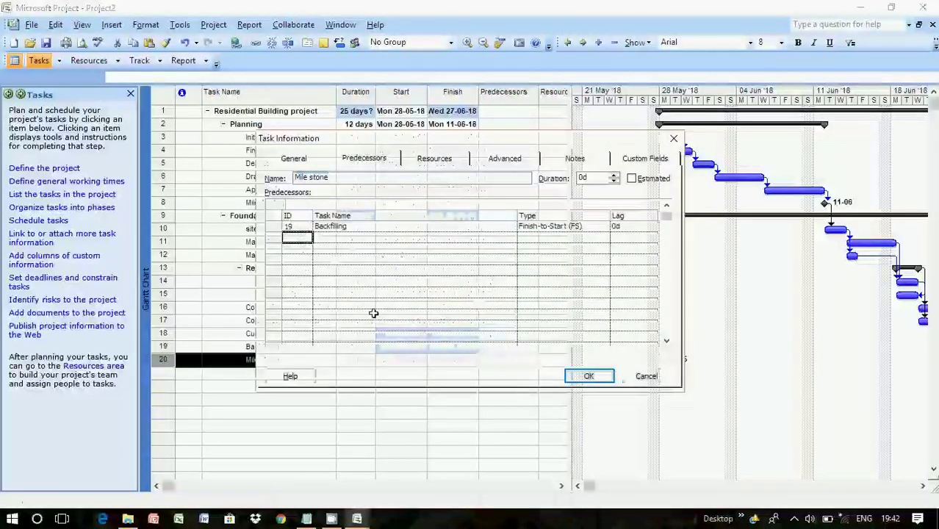
pyautogui.click(580, 376)
pyautogui.click(452, 397)
# Step: Set the Curing task's duration to 7 days
pyautogui.click(358, 334)
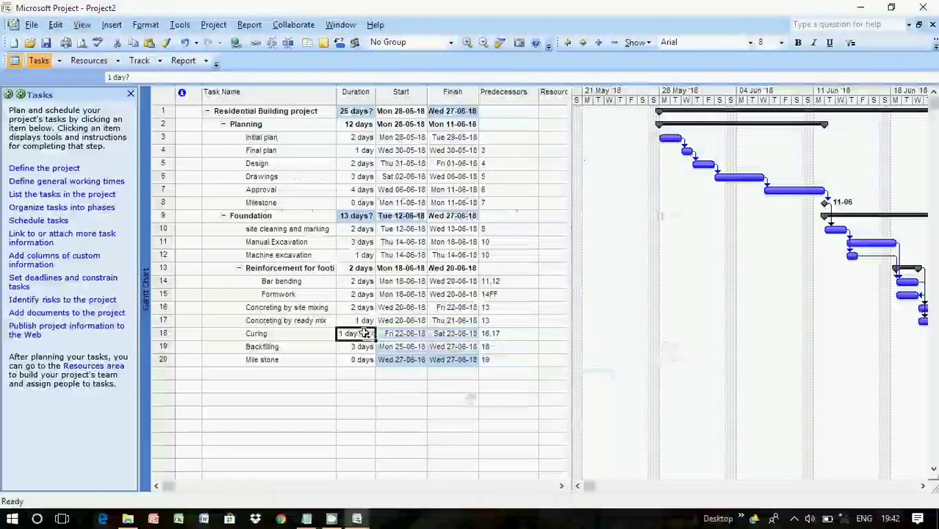
pyautogui.click(370, 330)
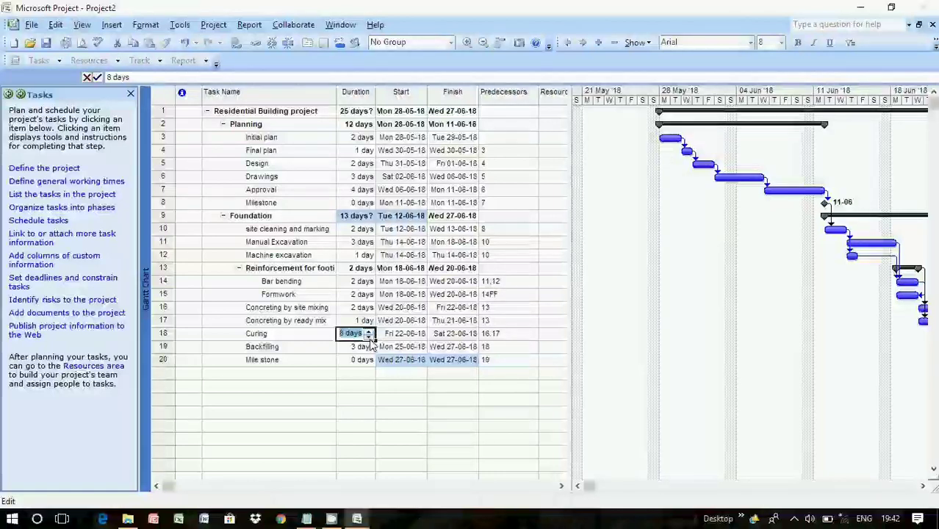
pyautogui.click(368, 338)
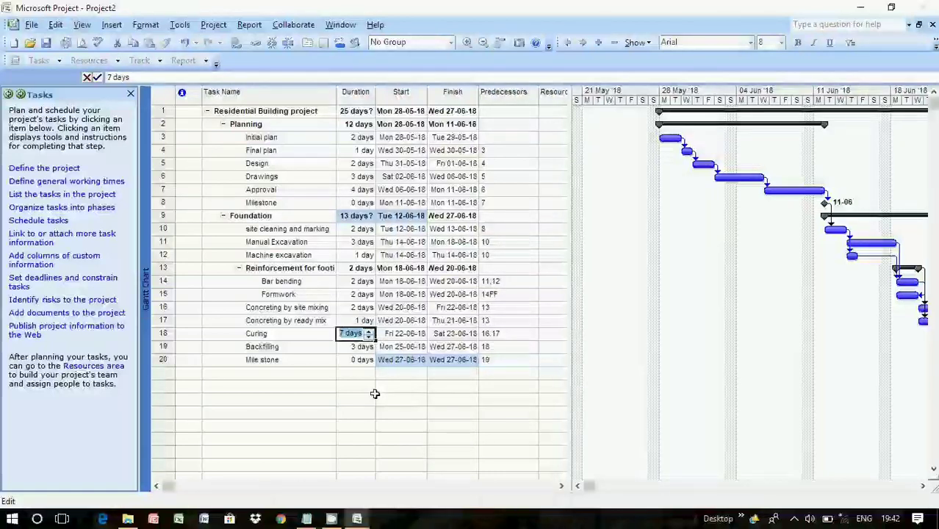
pyautogui.click(374, 394)
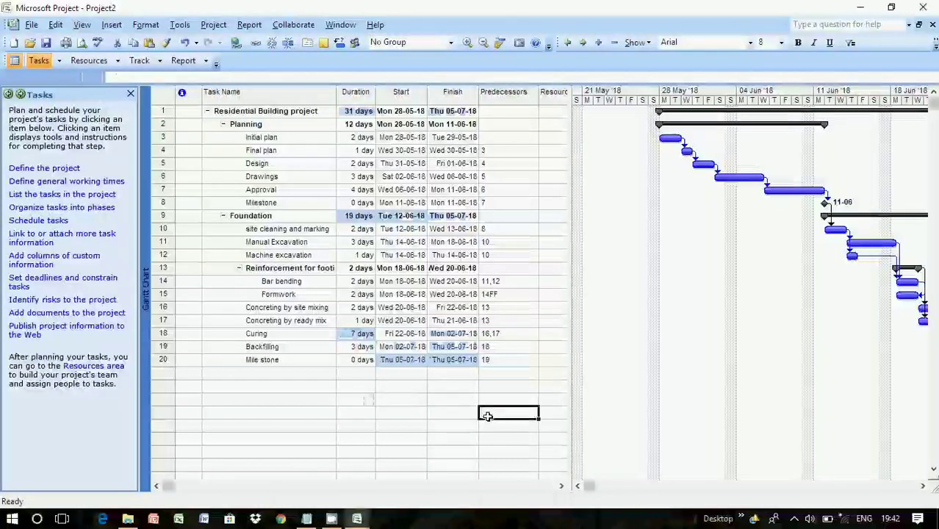
pyautogui.click(506, 296)
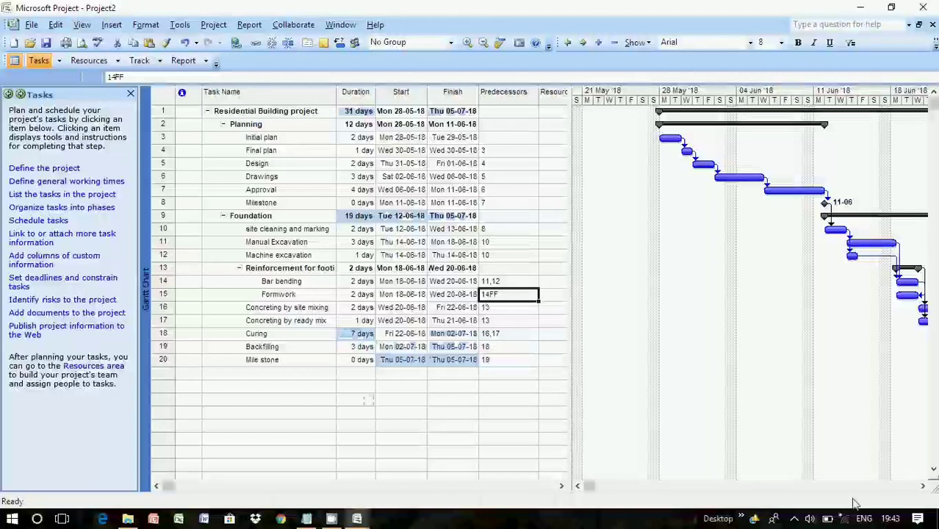
pyautogui.click(923, 486)
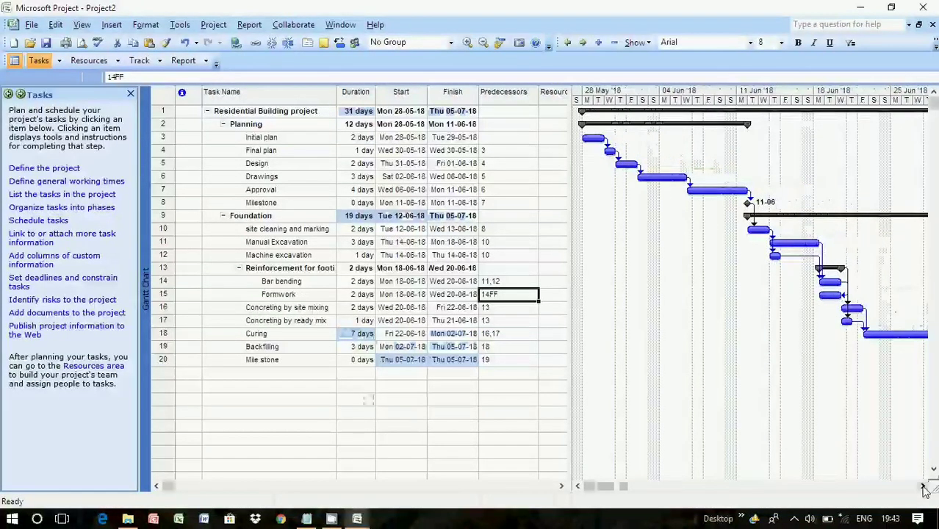
pyautogui.click(922, 486)
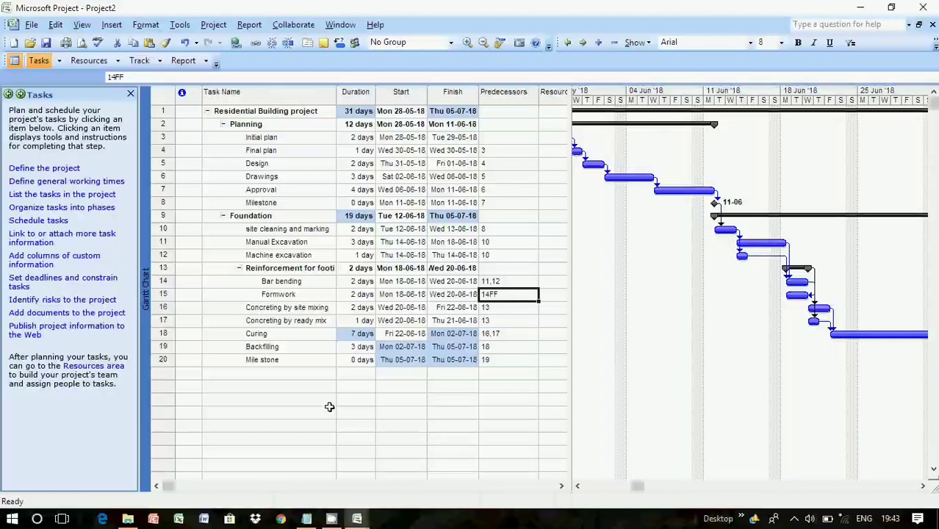
pyautogui.click(367, 413)
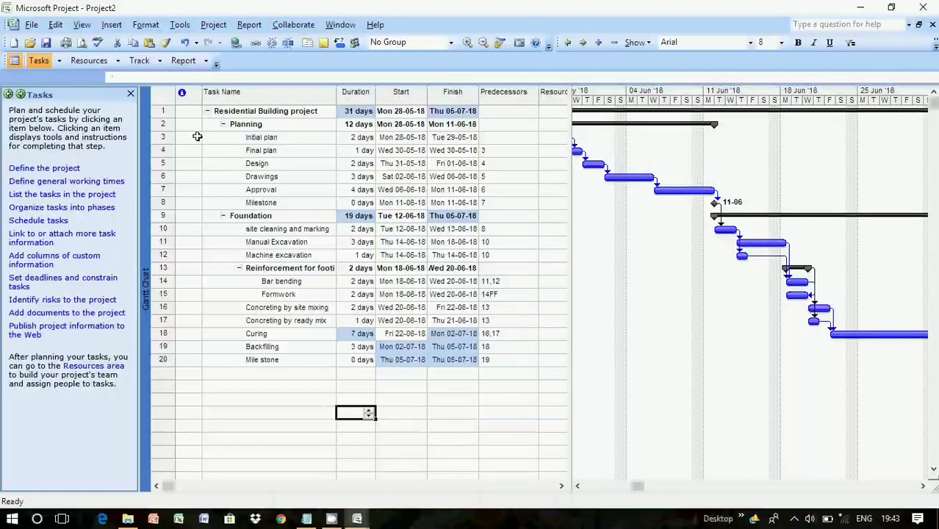
# Step: Start saving the project and enter P1 to 7.mpp as its file name
pyautogui.click(47, 43)
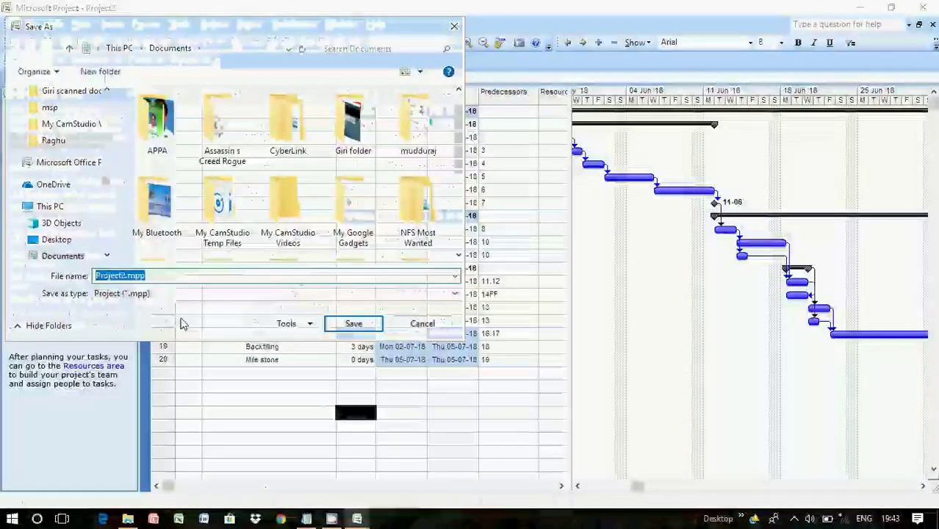
pyautogui.click(125, 275)
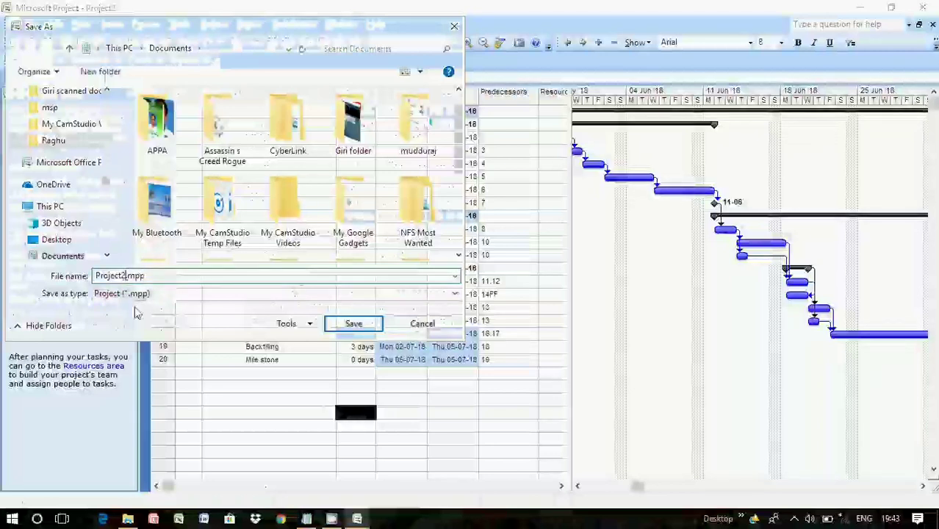
pyautogui.press('BackSpace')
pyautogui.press('BackSpace')
pyautogui.press('BackSpace')
pyautogui.press('BackSpace')
pyautogui.press('BackSpace')
pyautogui.press('BackSpace')
pyautogui.press('BackSpace')
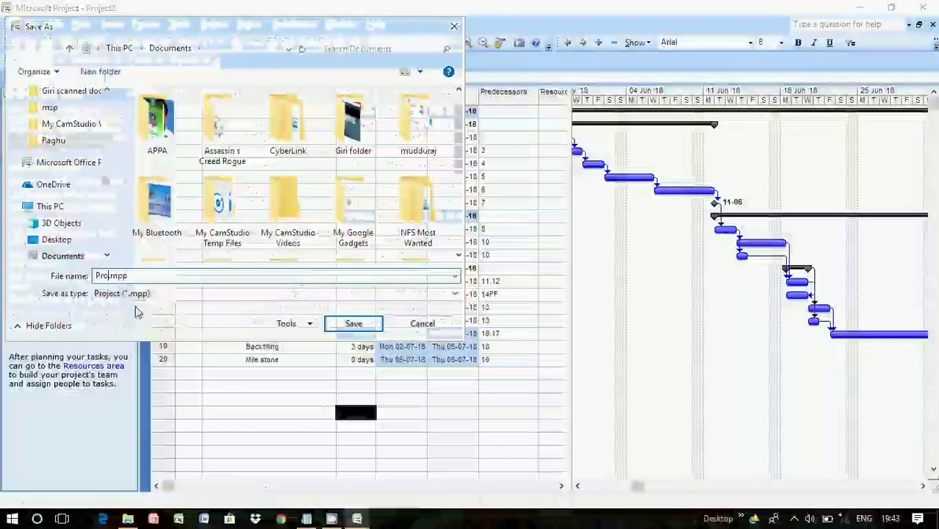
pyautogui.write('1')
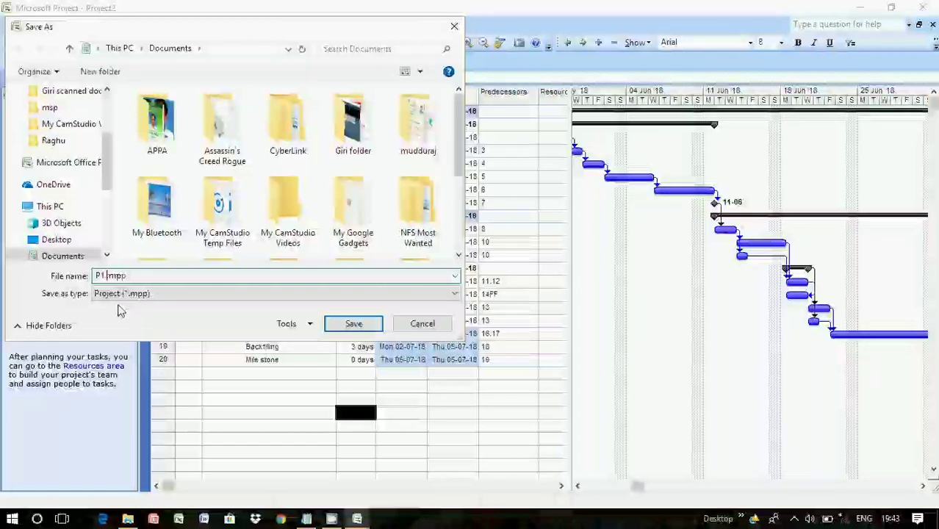
pyautogui.write(' to 7')
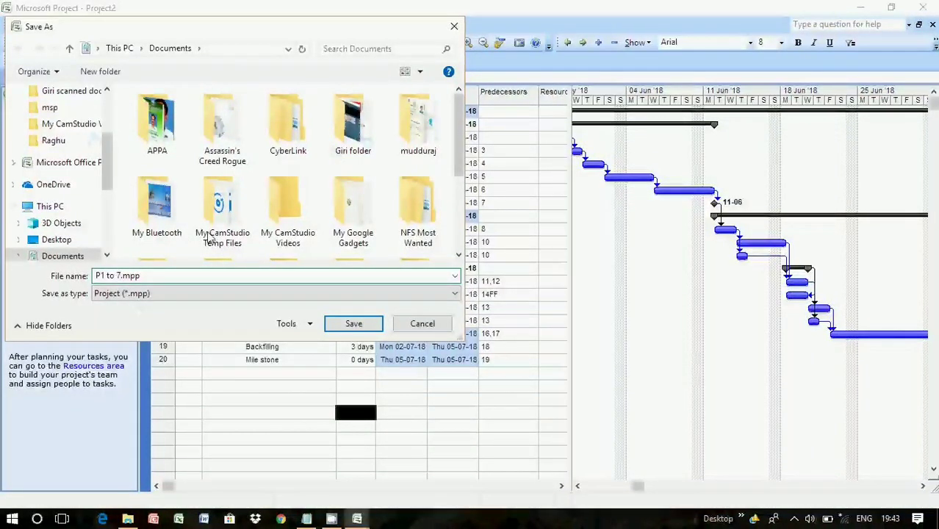
# Step: Choose the personally named subfolder of Documents as the location and save the project file there
pyautogui.scroll(-2, 345, 216)
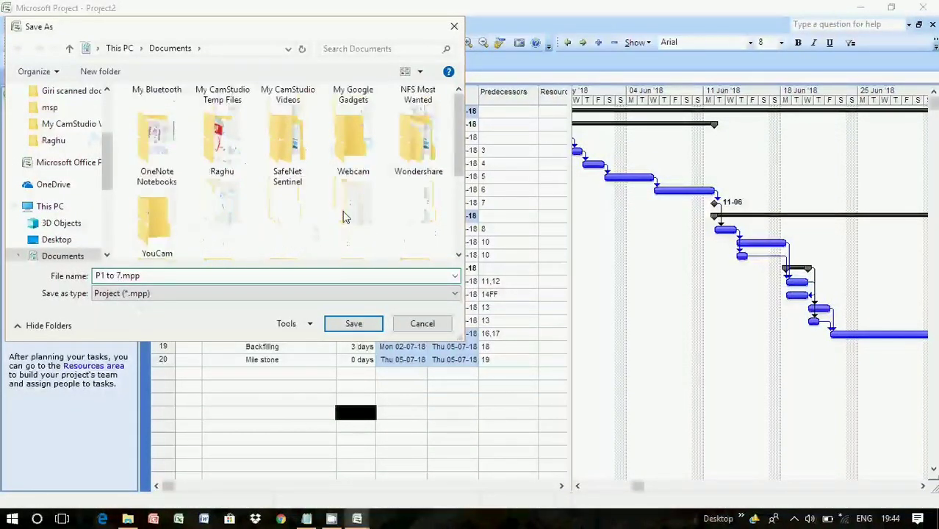
pyautogui.doubleClick(231, 151)
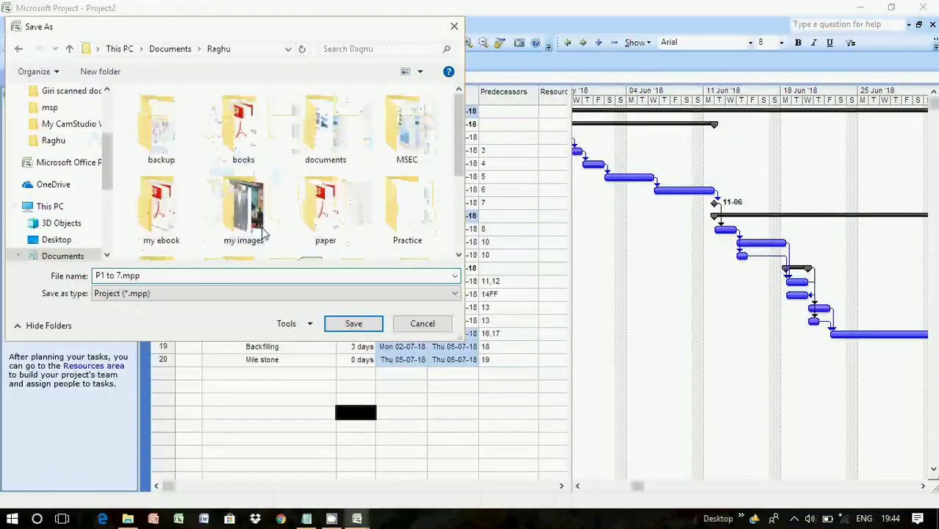
pyautogui.click(352, 324)
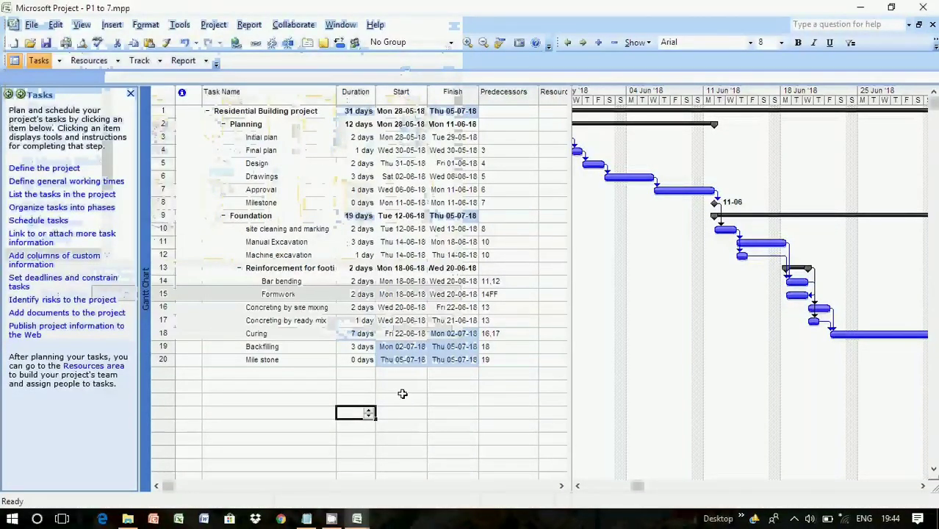